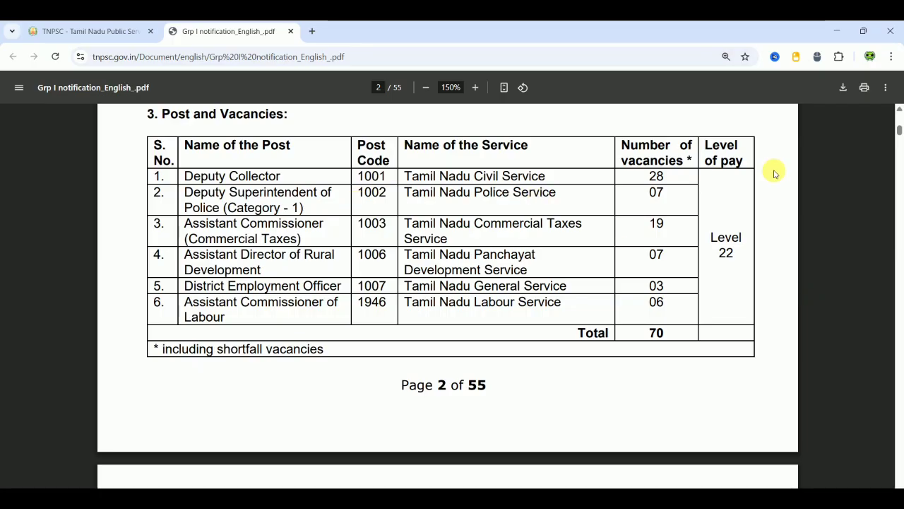
- Read the Group I notification from the vacancies table through age limits to section 4.1.4
left_click(879, 203)
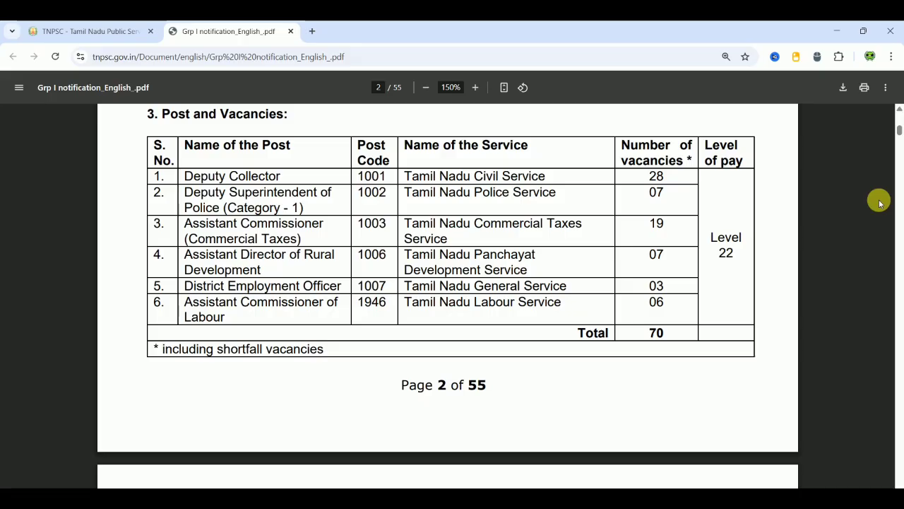
scroll(880, 203, "down", 4)
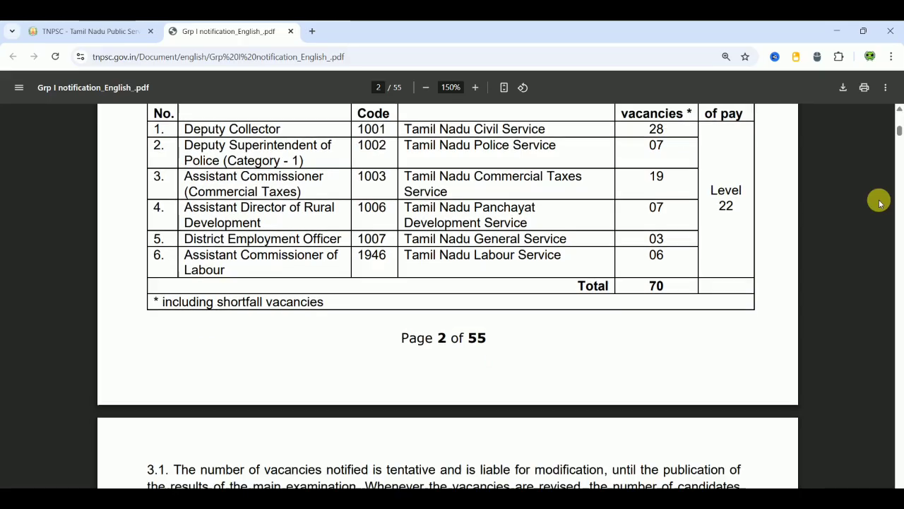
scroll(880, 202, "down", 3)
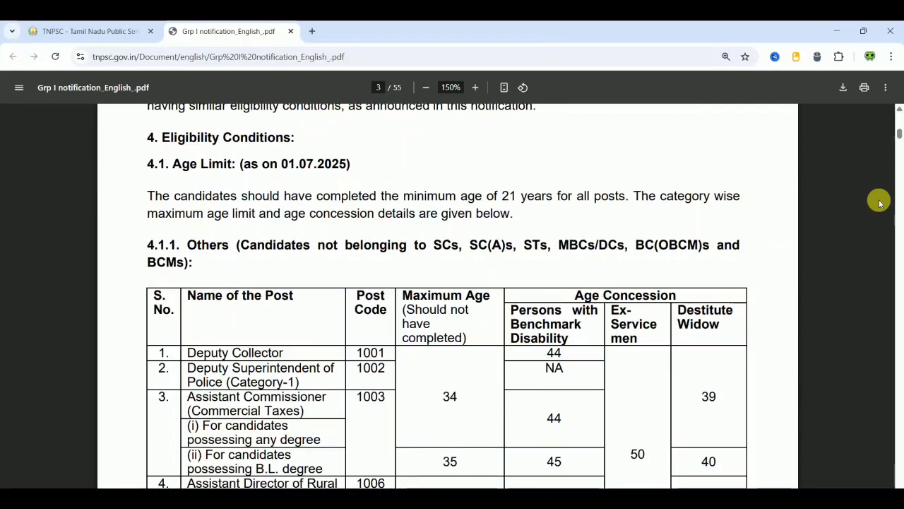
scroll(879, 202, "down", 12)
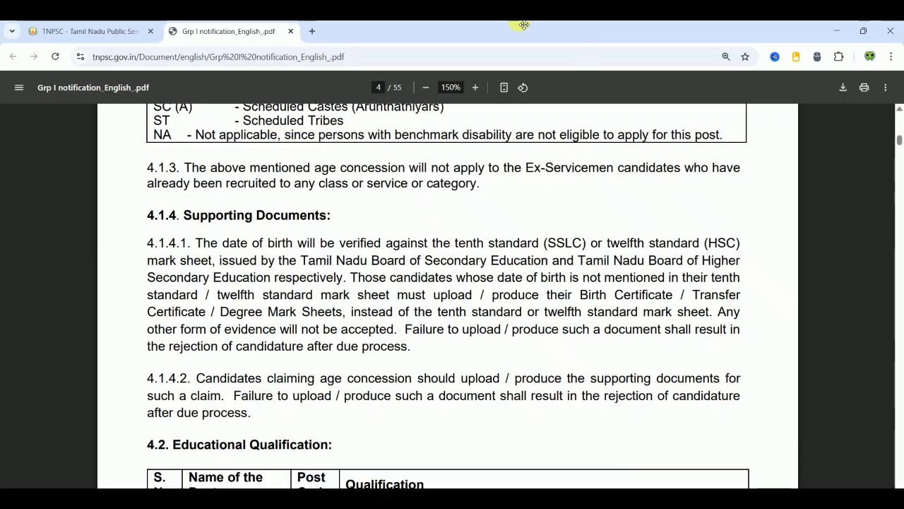
- From the TNPSC home page, go to Apply Online, accept the external-site notice, and reach For Recruitment
left_click(132, 34)
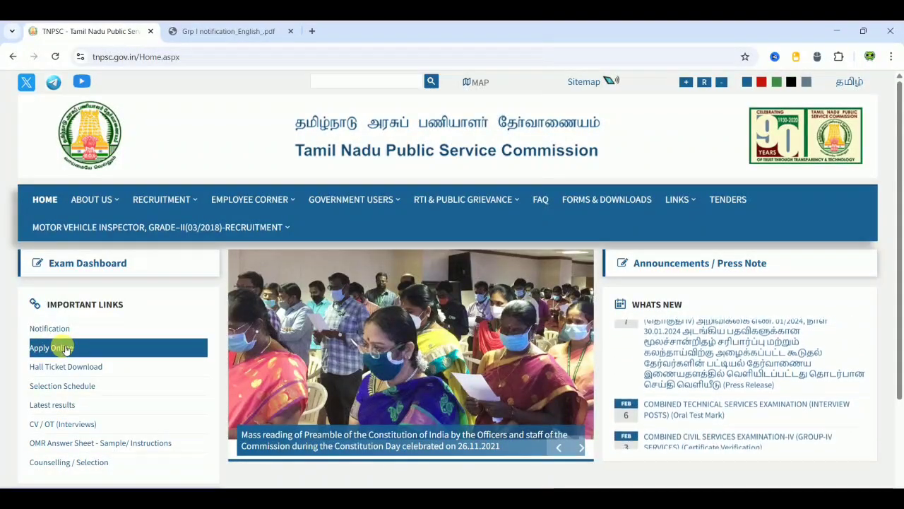
left_click(65, 349)
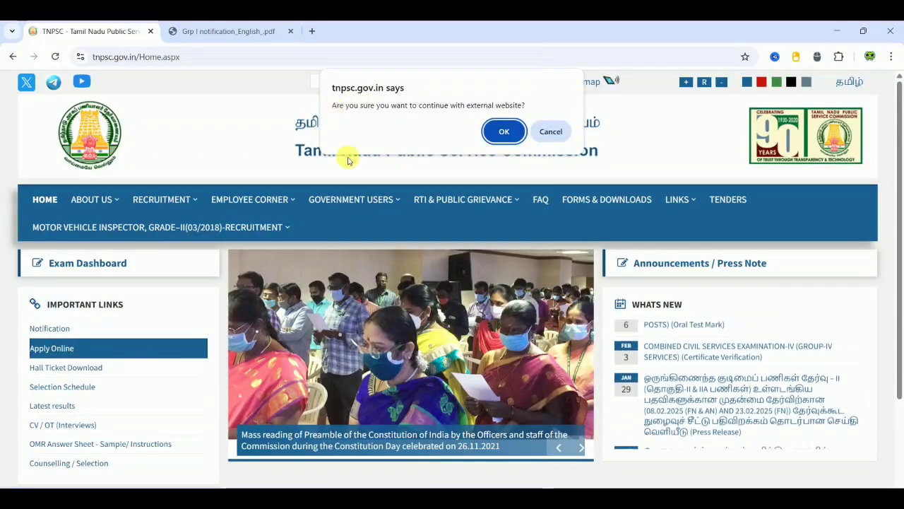
left_click(491, 132)
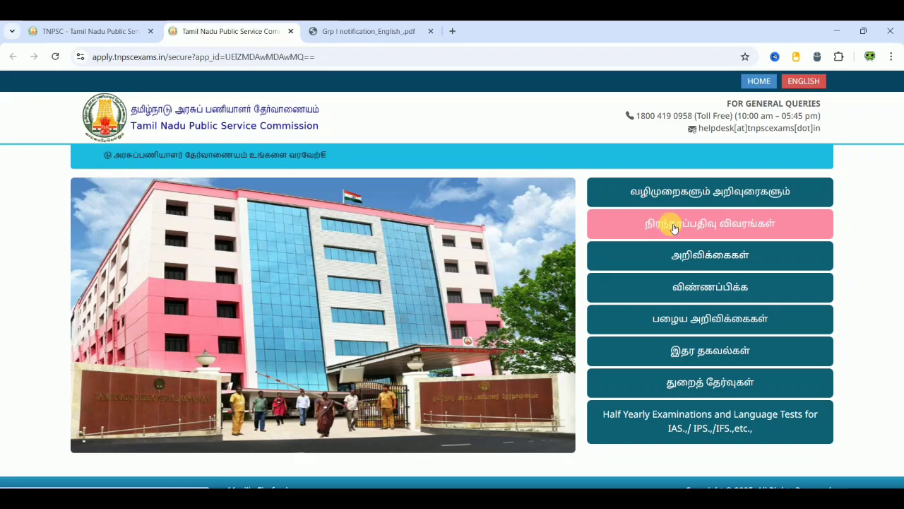
left_click(671, 225)
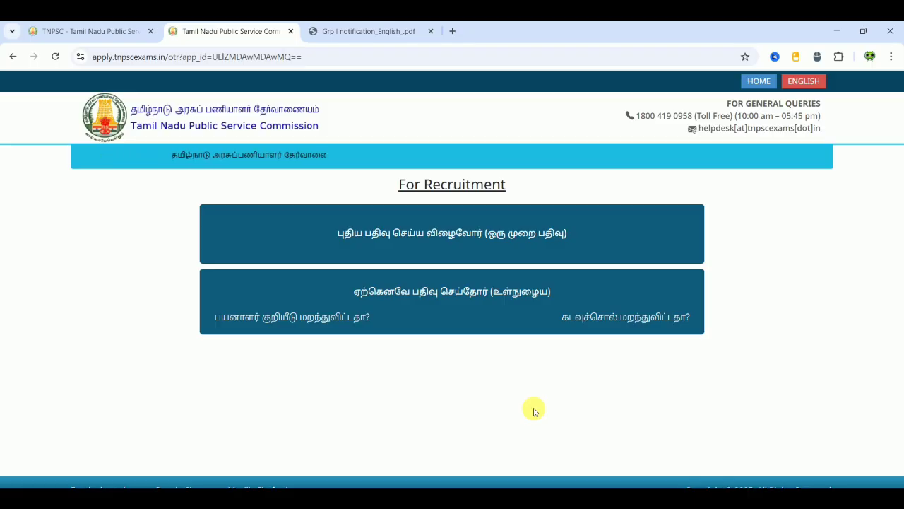
left_click(451, 239)
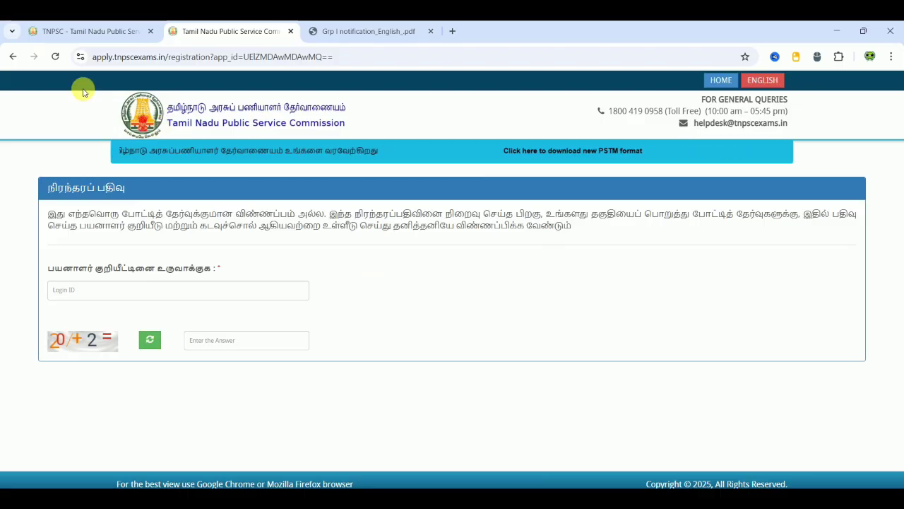
left_click(13, 57)
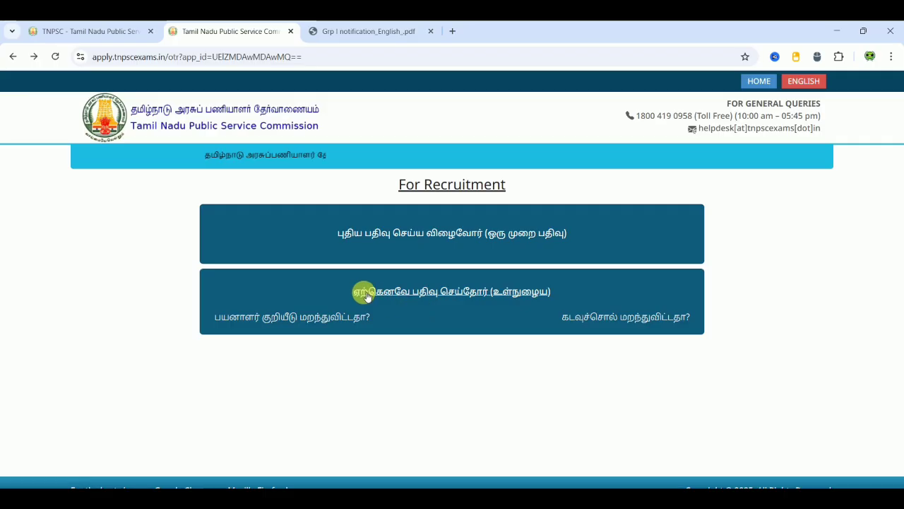
- Log in as a registered candidate with the user ID, password and captcha sum answer
left_click(434, 297)
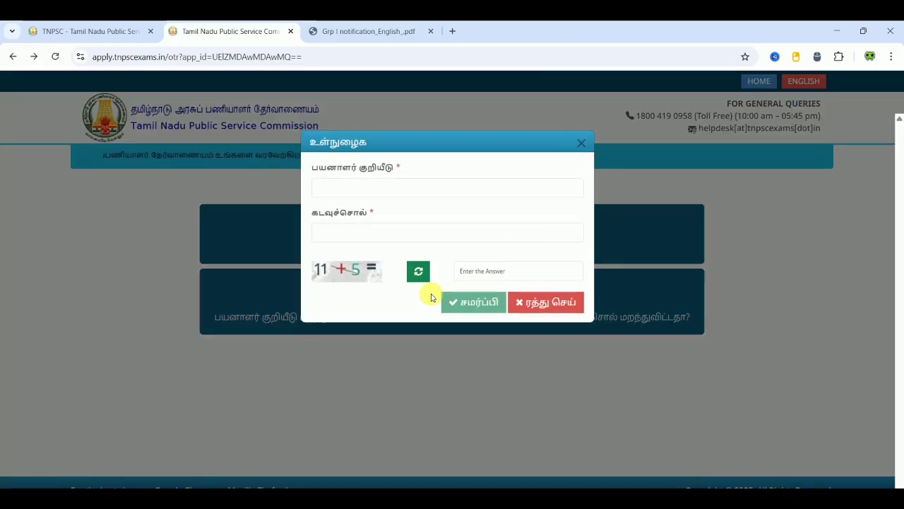
left_click(386, 191)
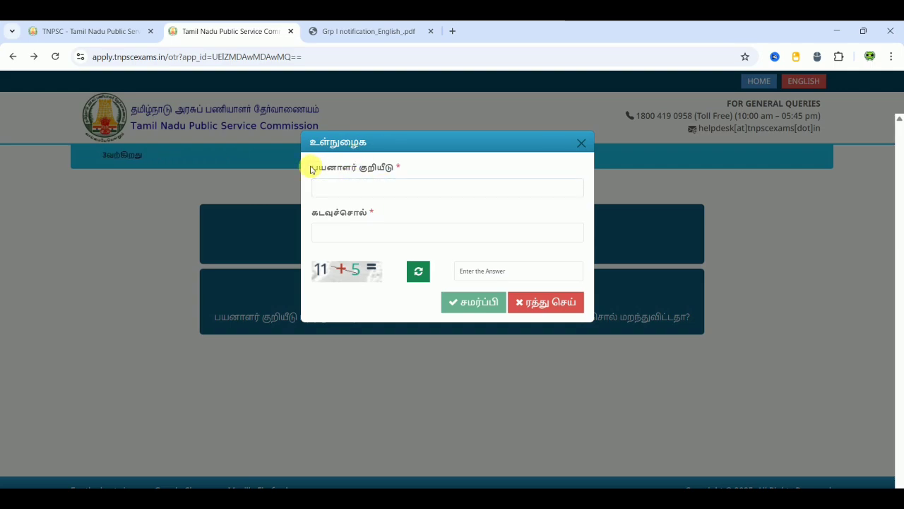
left_click(383, 183)
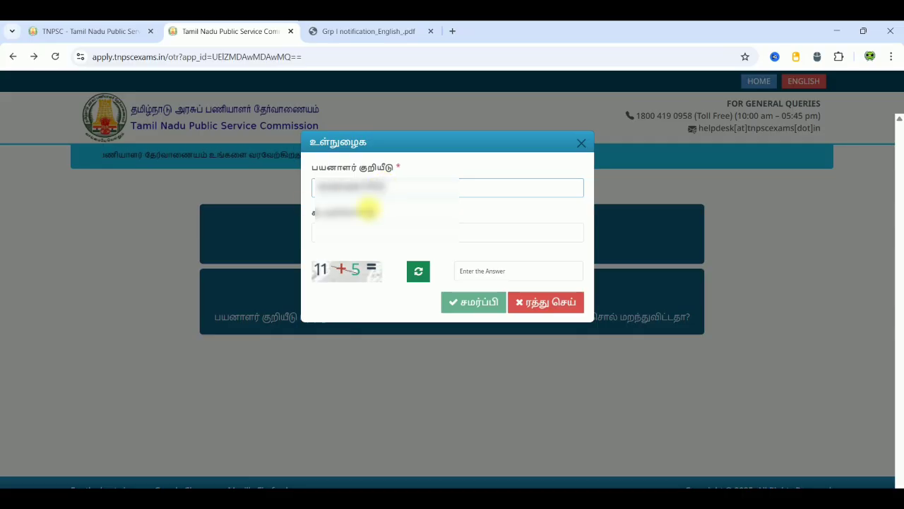
left_click(346, 231)
type("•")
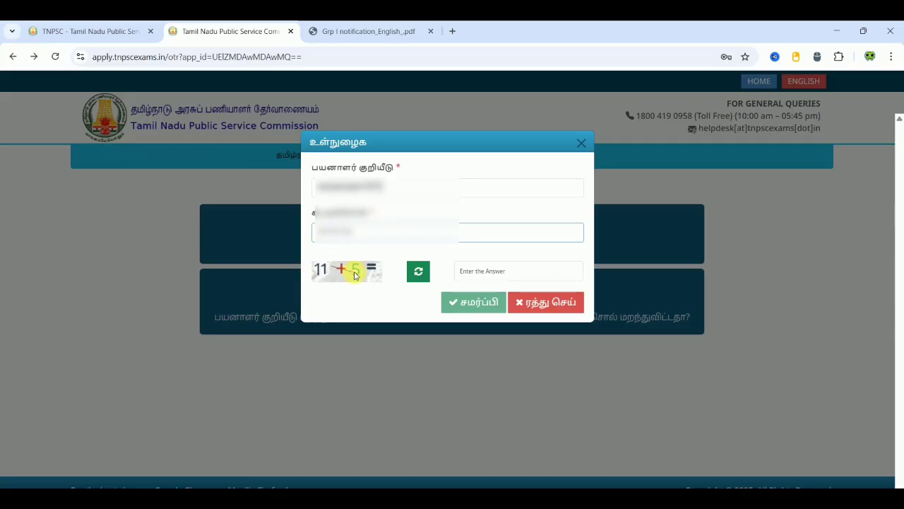
left_click(465, 274)
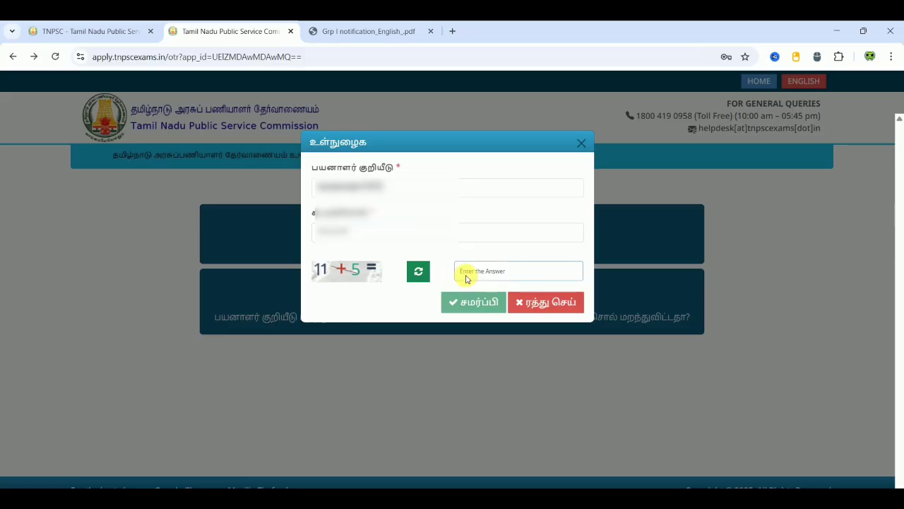
type("16")
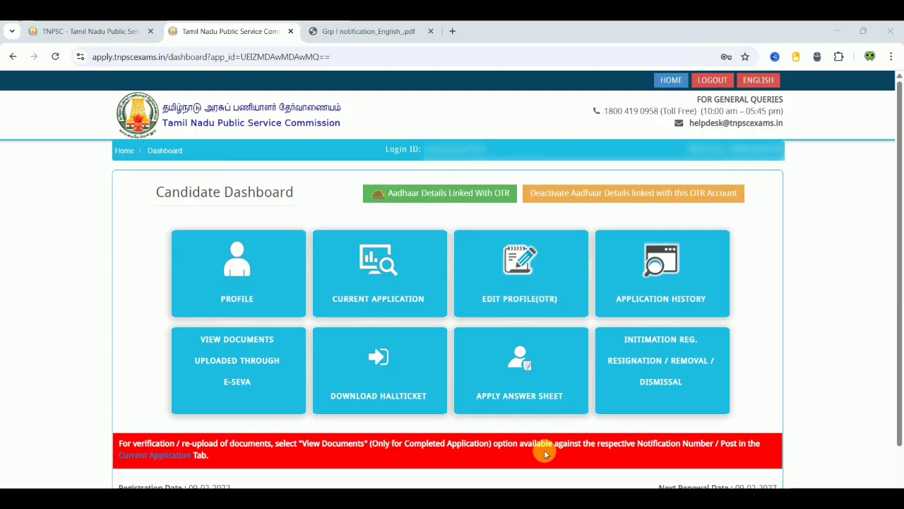
- From the dashboard's Current Application tile, open the Group I Services application status
left_click_drag(657, 486, 686, 484)
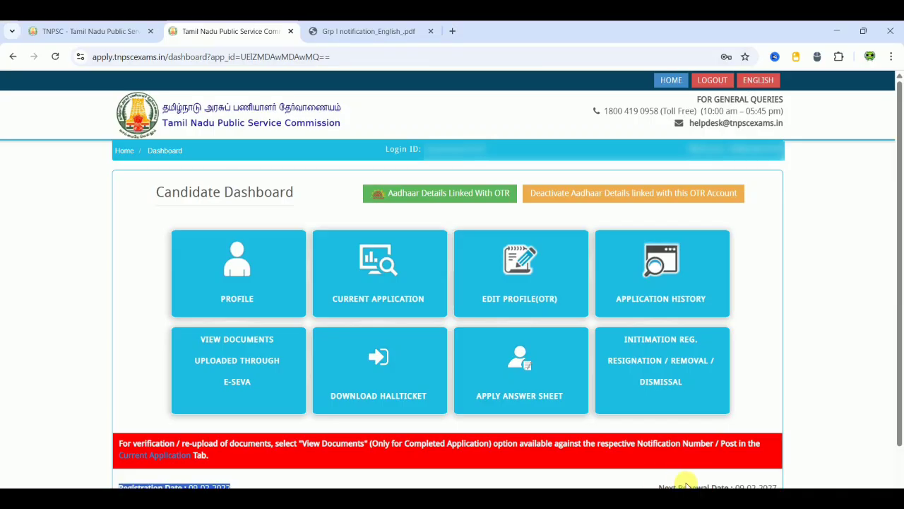
left_click_drag(782, 484, 659, 486)
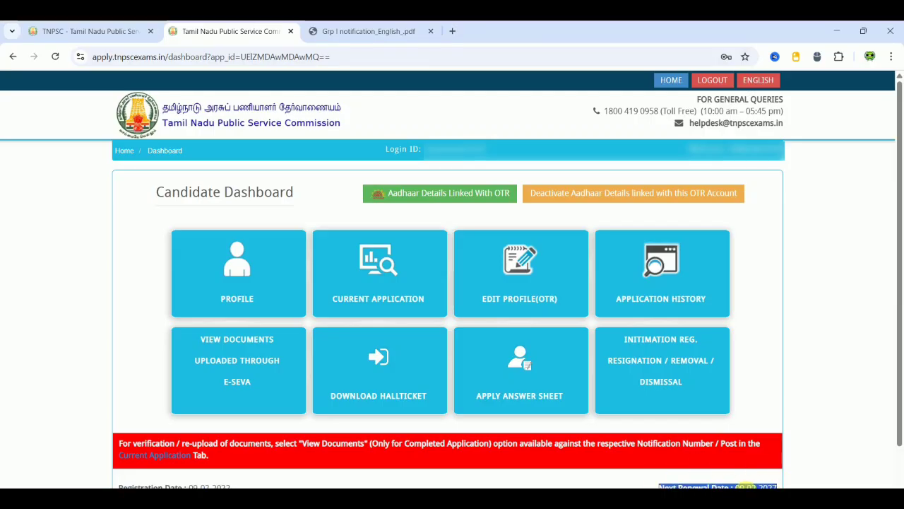
left_click(805, 451)
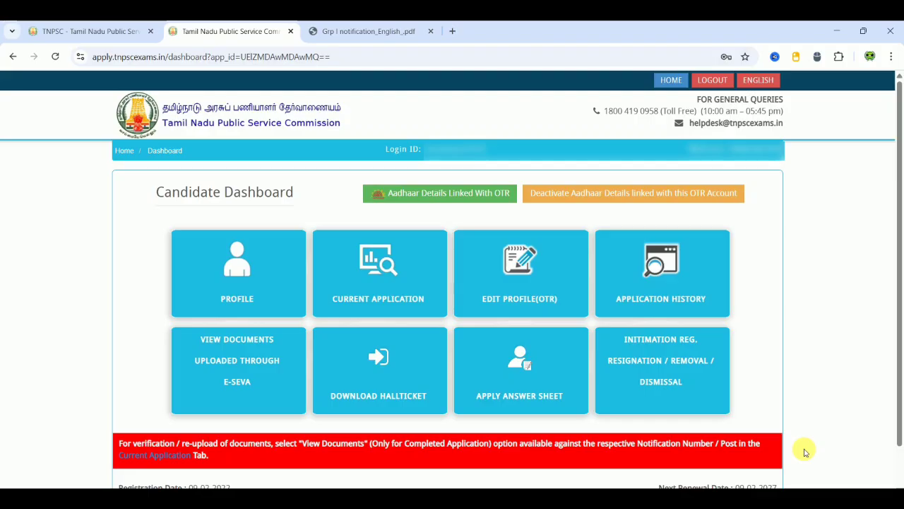
left_click(475, 400)
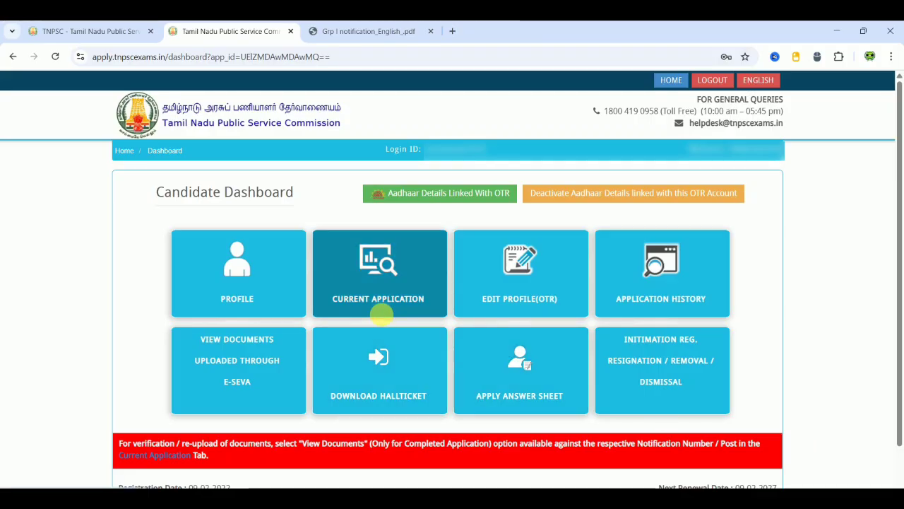
left_click(385, 314)
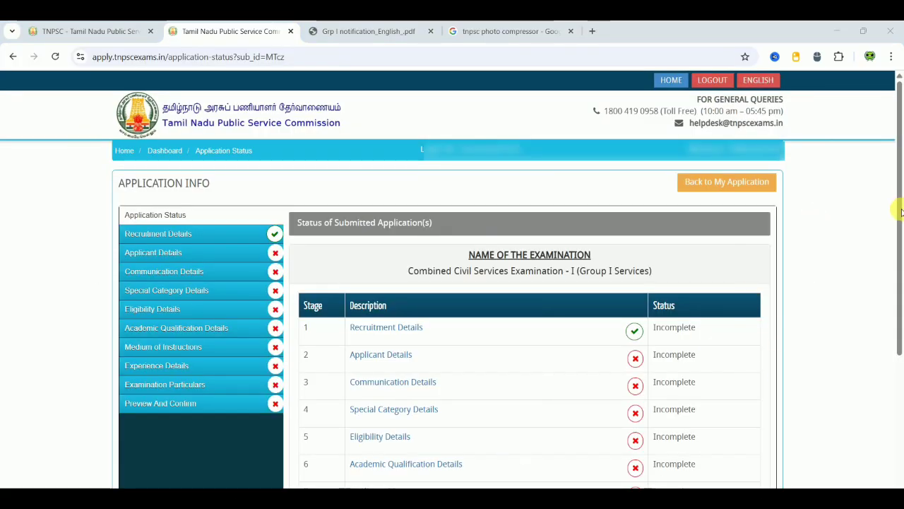
- Continue to Recruitment Details, tick the Group I declaration, and Save & Continue
scroll(864, 272, "down", 3)
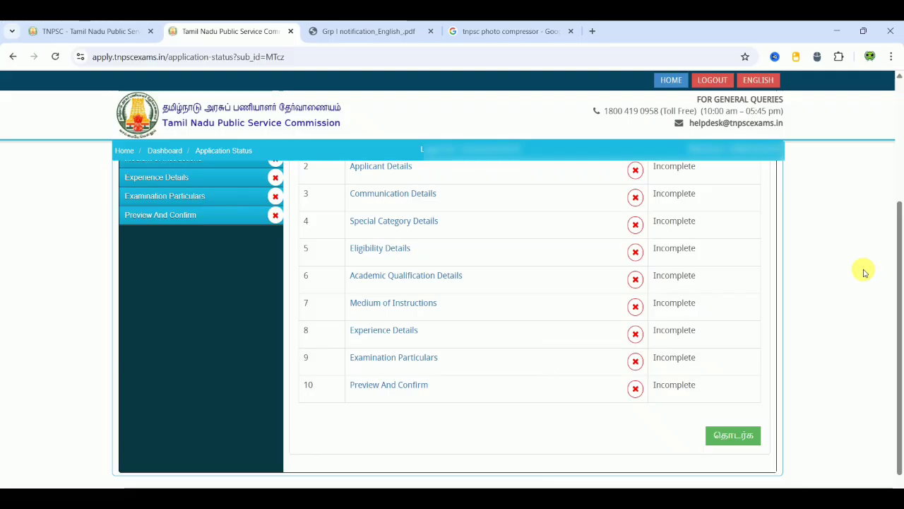
left_click(738, 436)
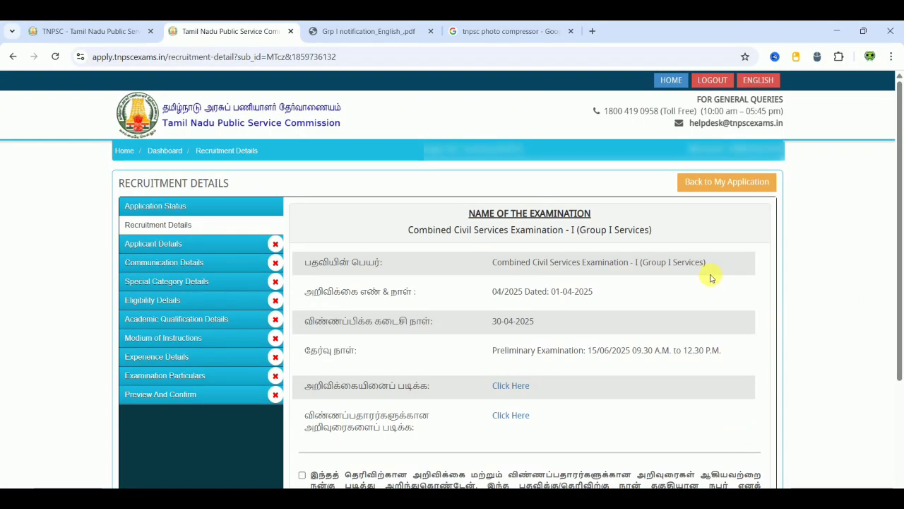
left_click(817, 288)
scroll(817, 290, "down", 2)
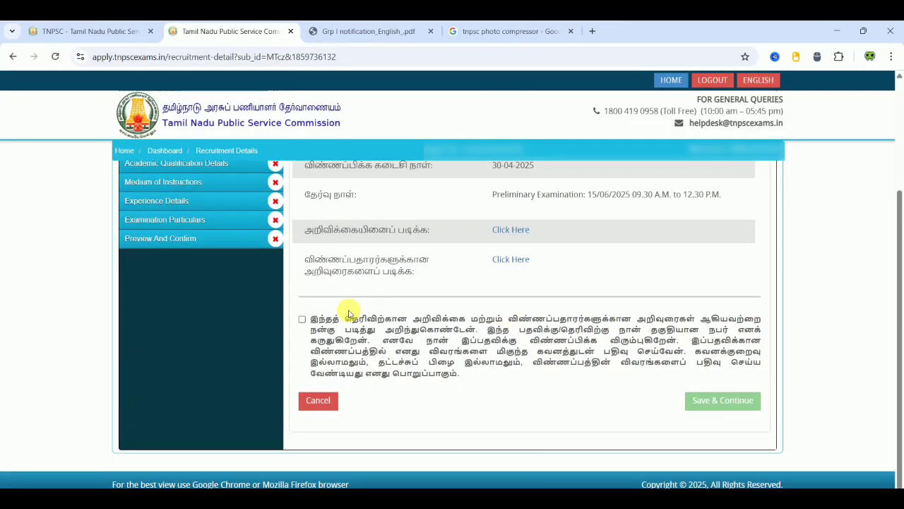
left_click(302, 320)
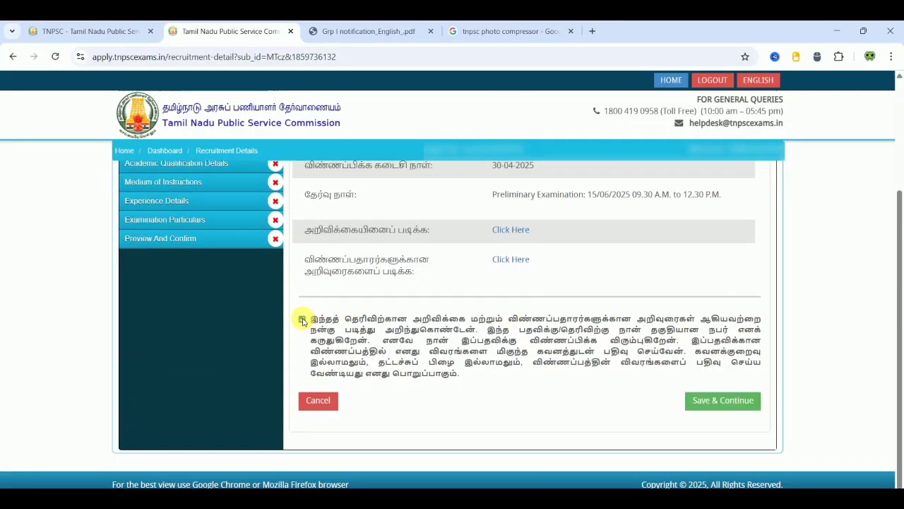
left_click(733, 399)
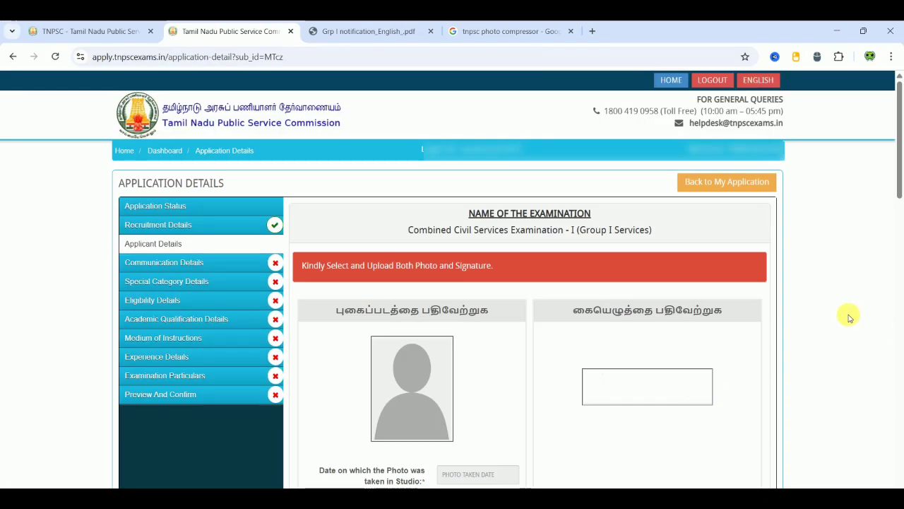
- Open the 'read instructions here' link for photo and signature upload on Application Details
scroll(849, 317, "down", 1)
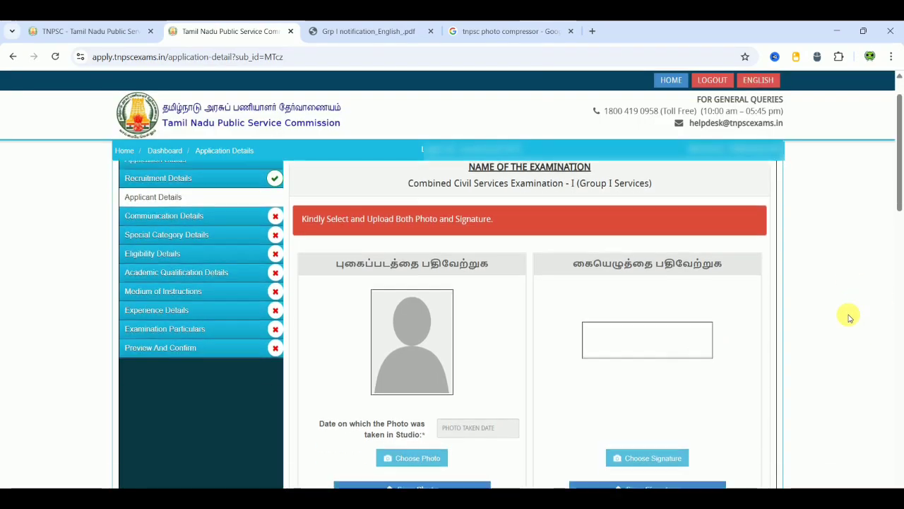
scroll(849, 317, "down", 3)
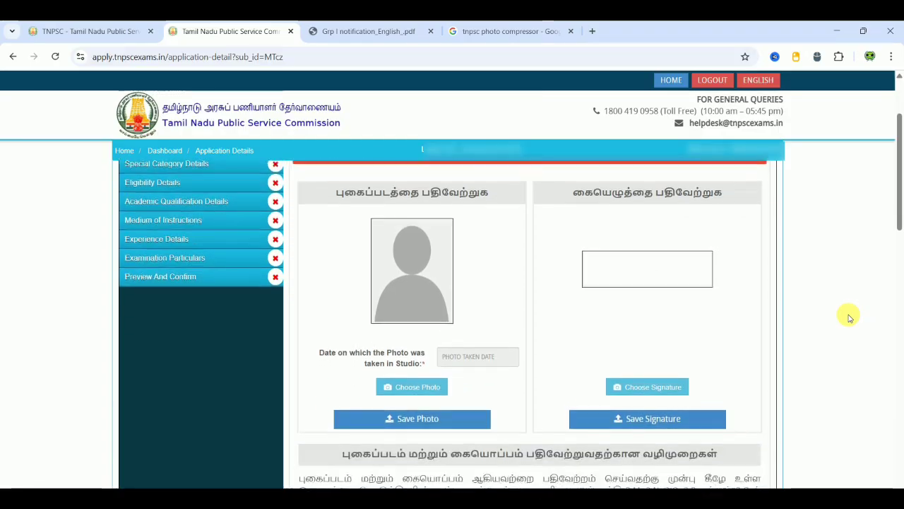
scroll(849, 318, "down", 1)
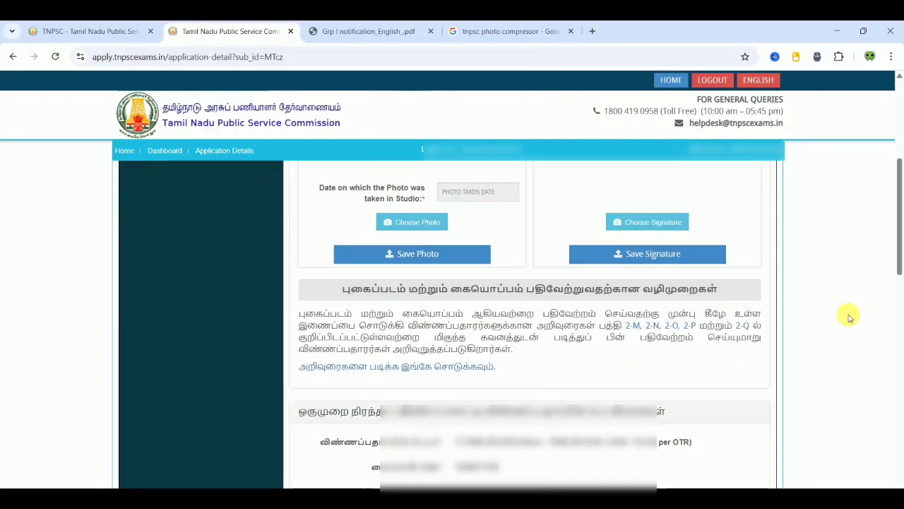
scroll(850, 317, "up", 1)
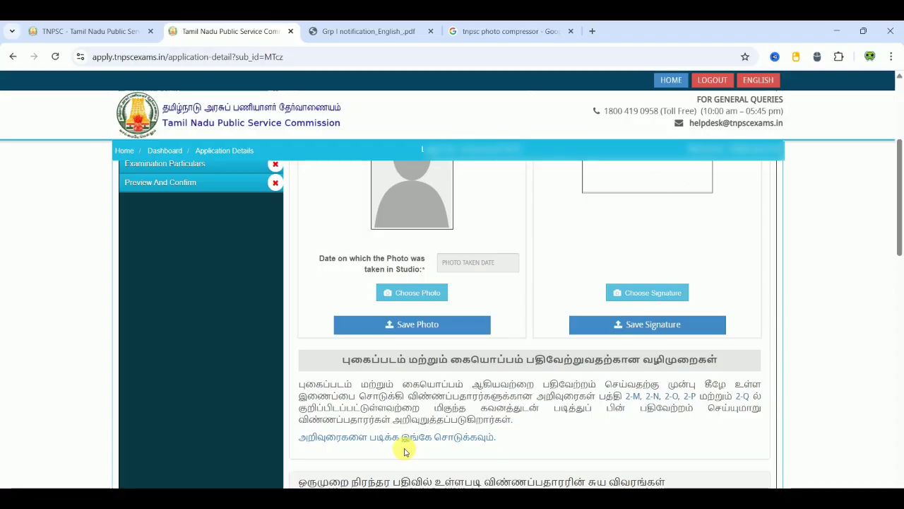
left_click(384, 439)
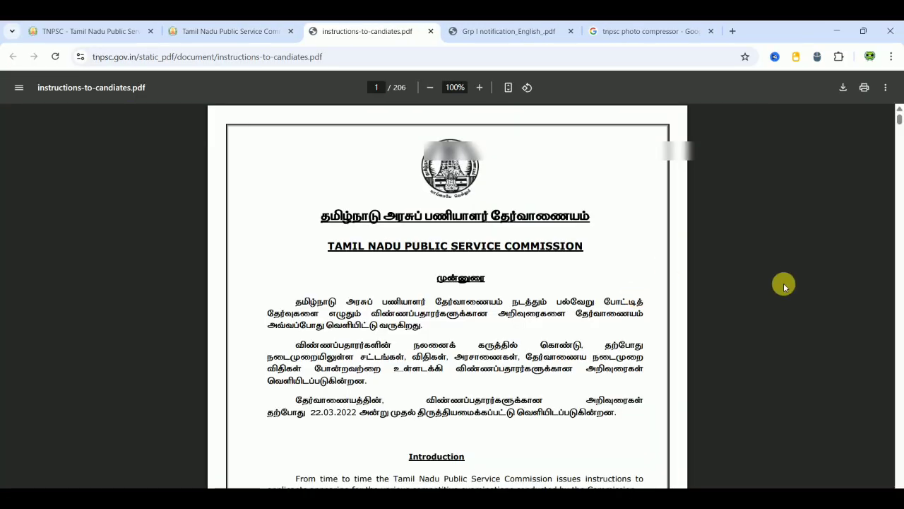
- Bring the instructions PDF to page 14, section 2-N: 170×130 px, 200 DPI, 20–50 KB JPG
scroll(783, 283, "down", 10)
scroll(783, 286, "down", 20)
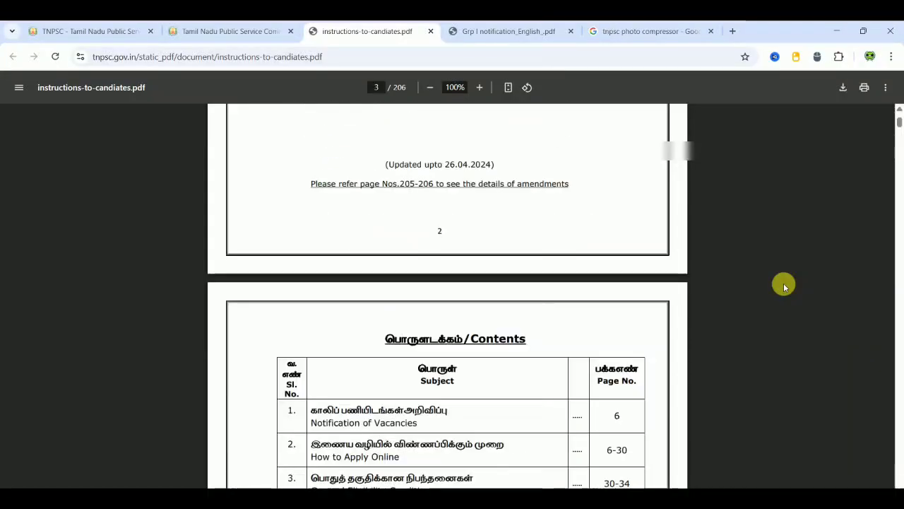
scroll(783, 286, "down", 12)
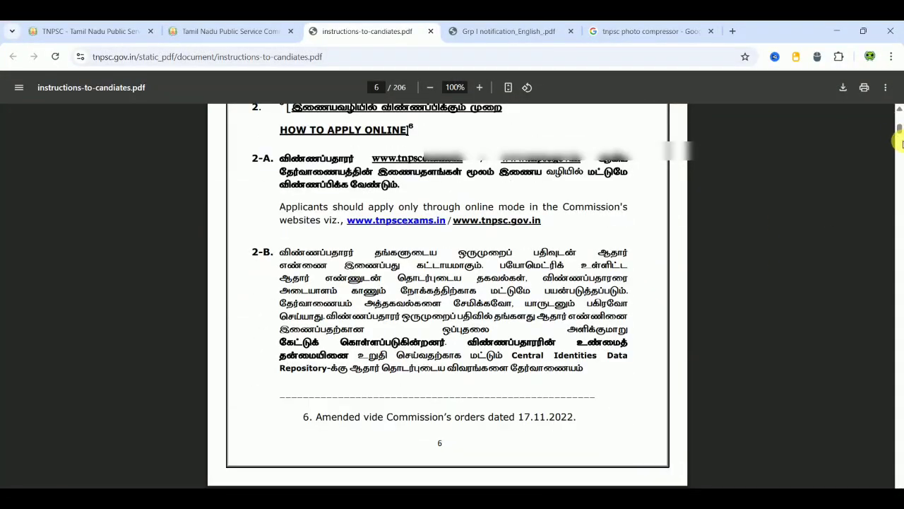
left_click_drag(899, 131, 899, 145)
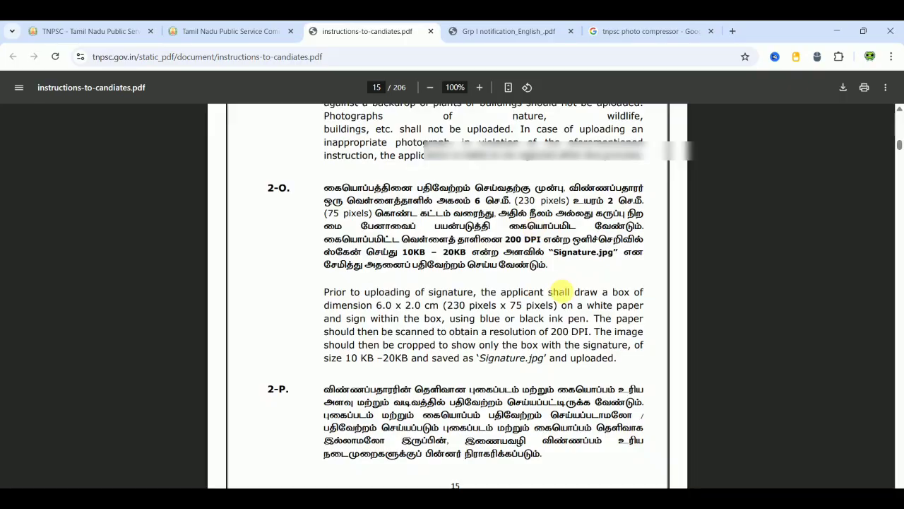
scroll(711, 303, "up", 10)
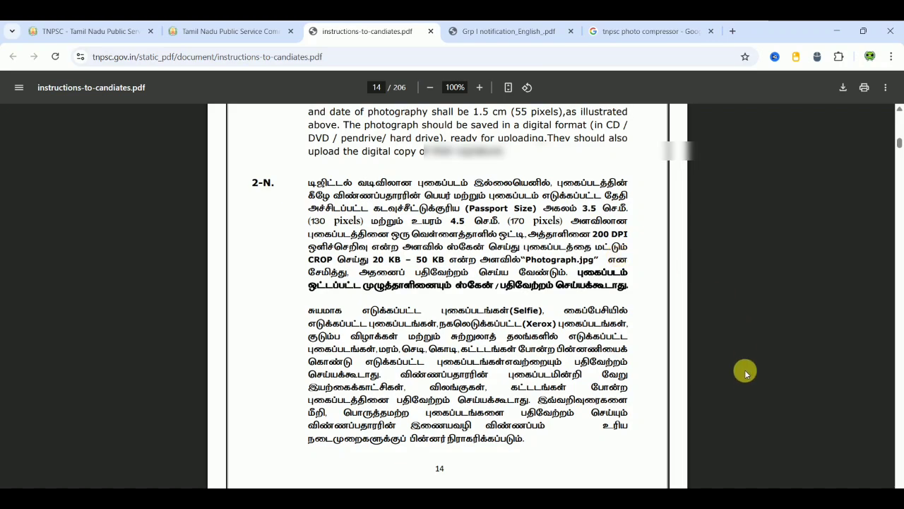
scroll(744, 376, "up", 4)
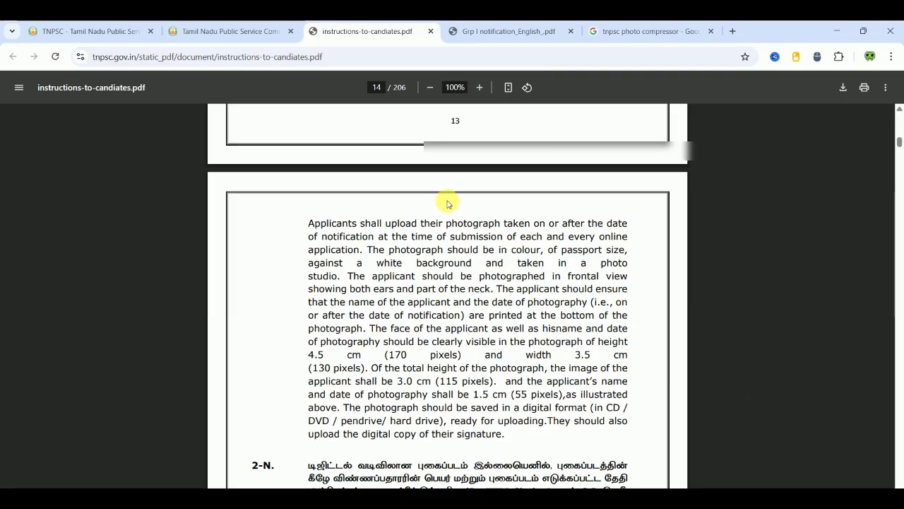
- In the photo compressor, enter the applicant's name as the photo text and keep date 01-04-2025
left_click(611, 35)
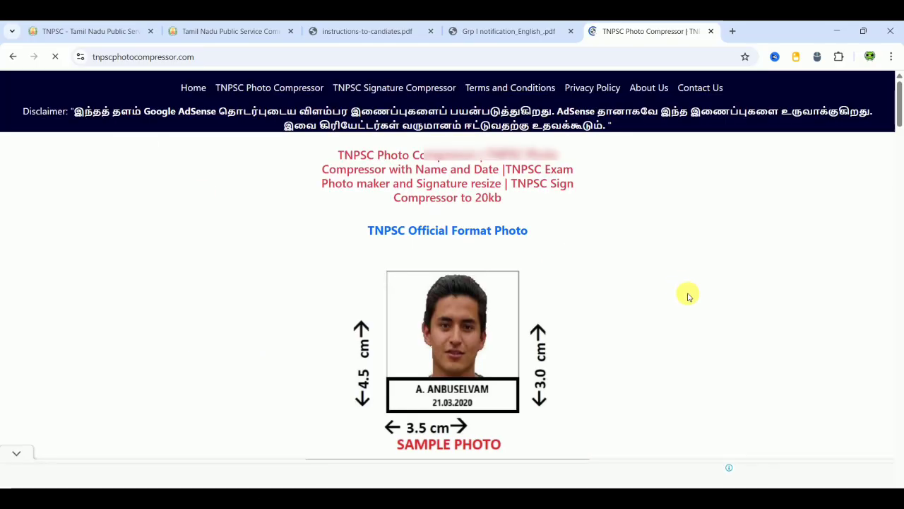
scroll(689, 297, "down", 2)
scroll(688, 296, "down", 2)
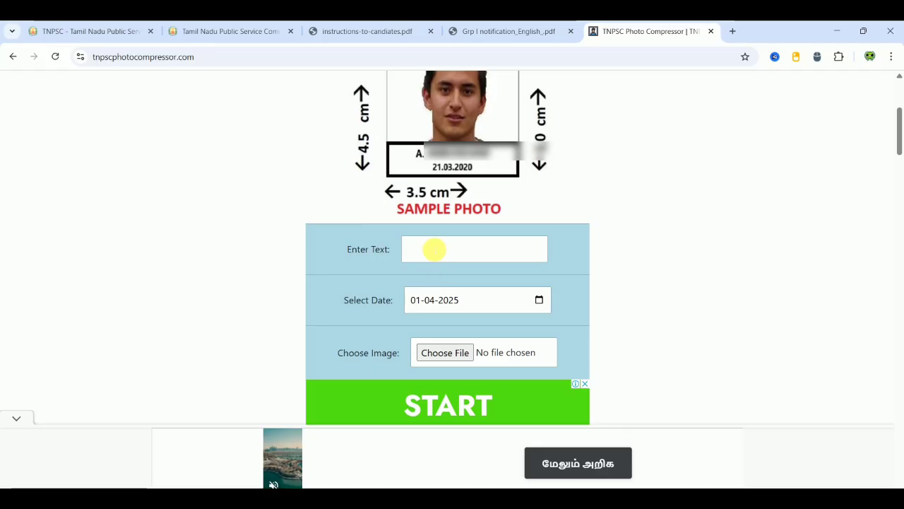
left_click(432, 247)
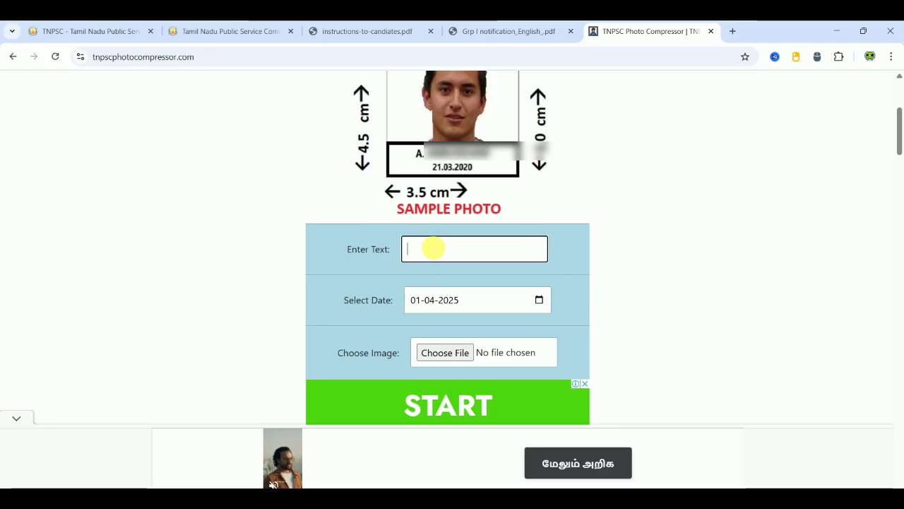
type("T")
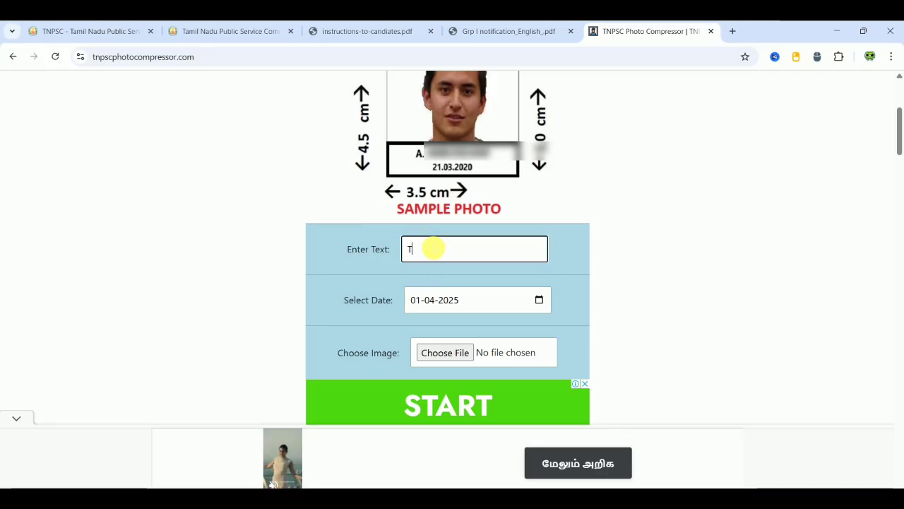
key("BackSpace")
type("XXXXXXXX")
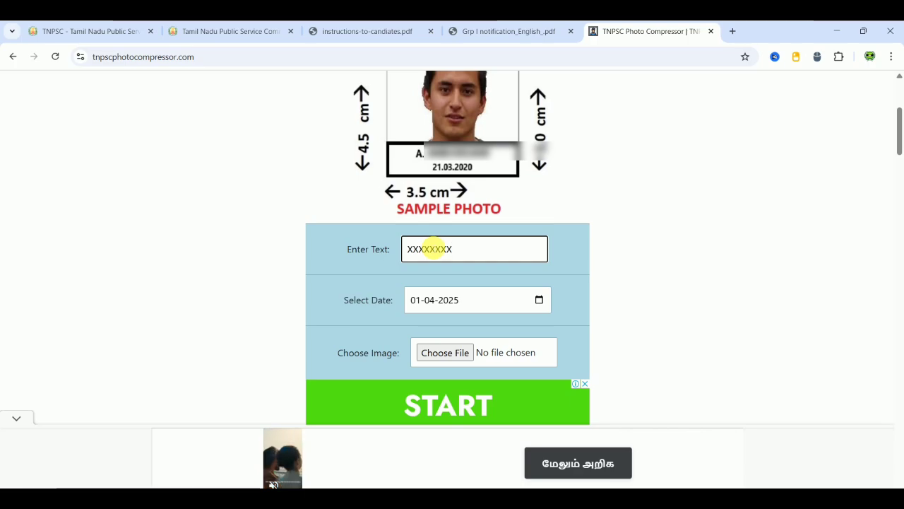
left_click(541, 302)
left_click(452, 365)
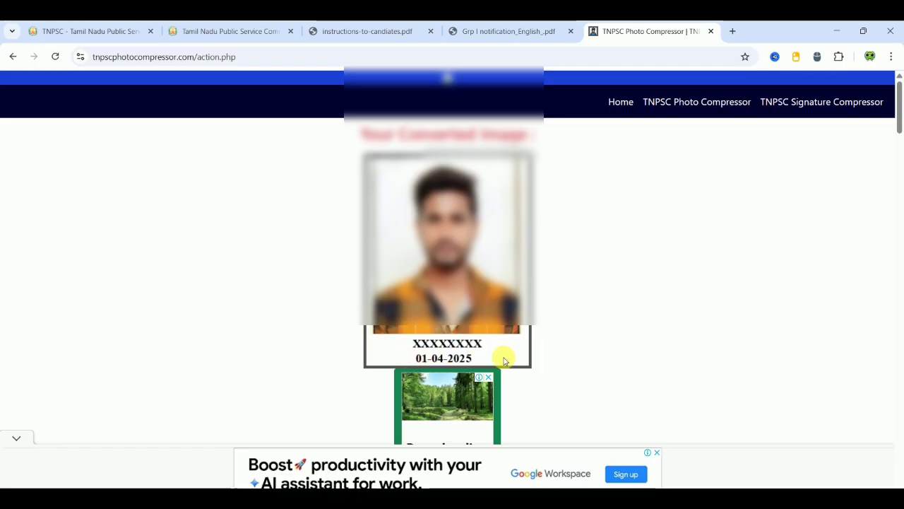
- Download the converted photo as tnpsc photo compressor.jpg (48.3 KB), dismissing the pop-up ad
right_click(472, 286)
left_click(649, 257)
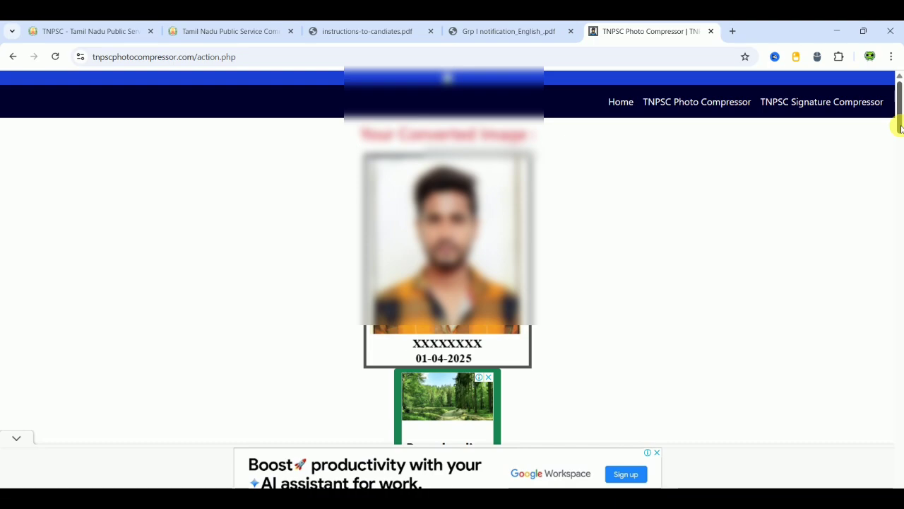
left_click_drag(900, 127, 900, 178)
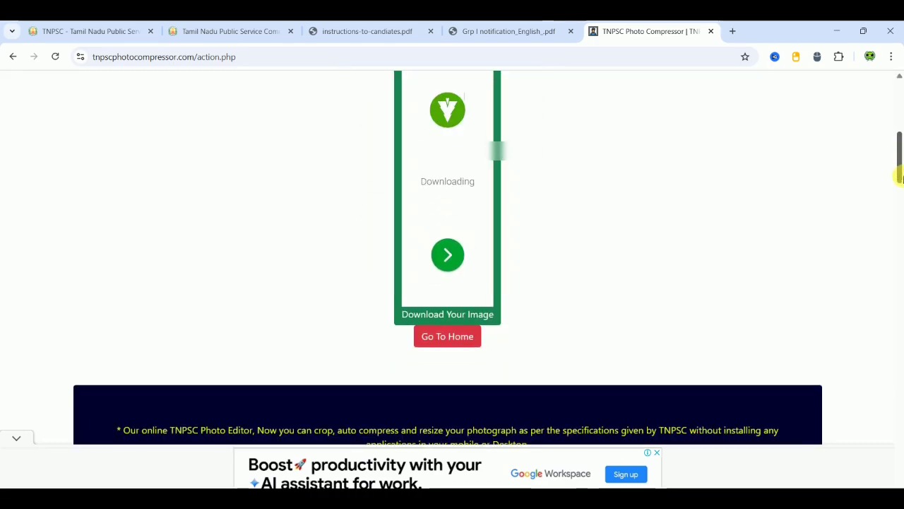
left_click(459, 318)
left_click(795, 145)
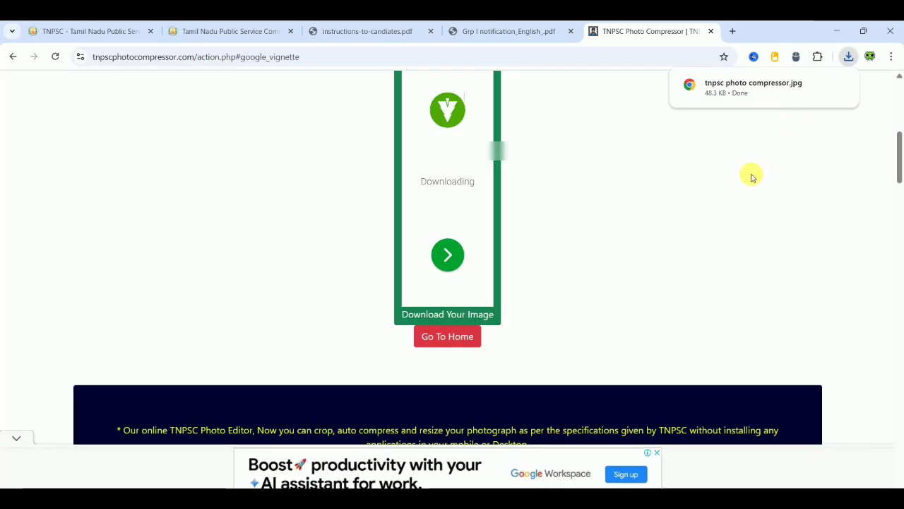
left_click(234, 33)
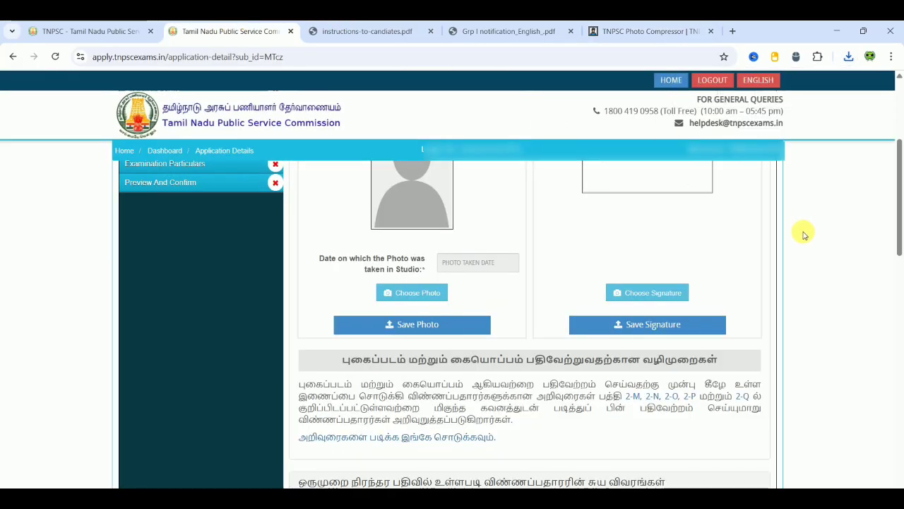
- Set Photo taken date to 01-04-2025, choose the compressed photo, and save it
scroll(804, 234, "up", 2)
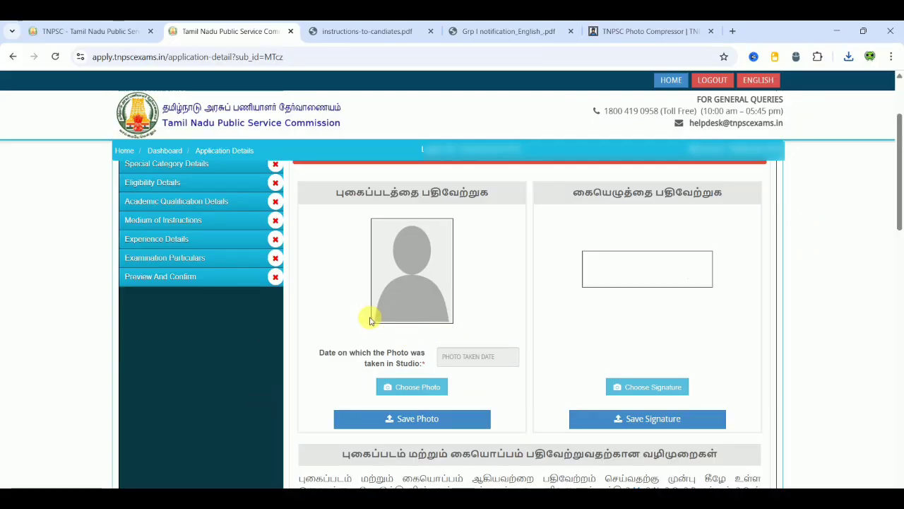
left_click(473, 356)
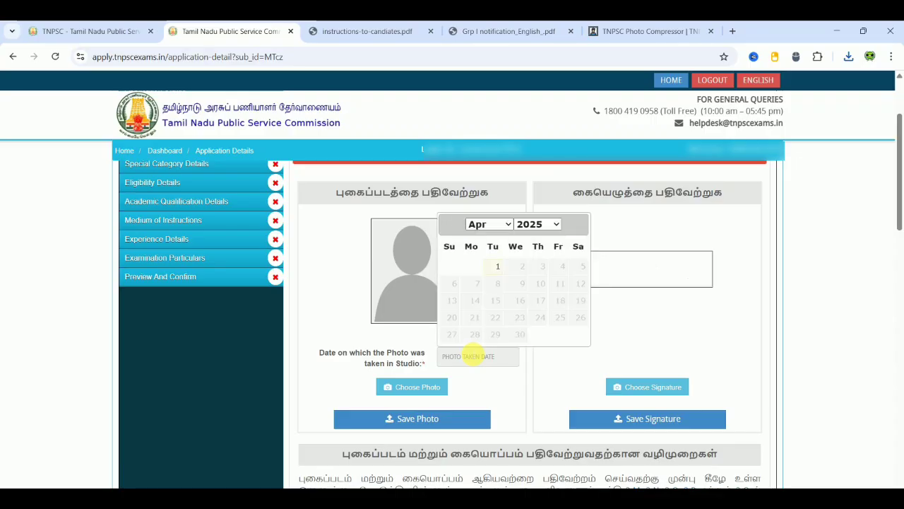
left_click(501, 267)
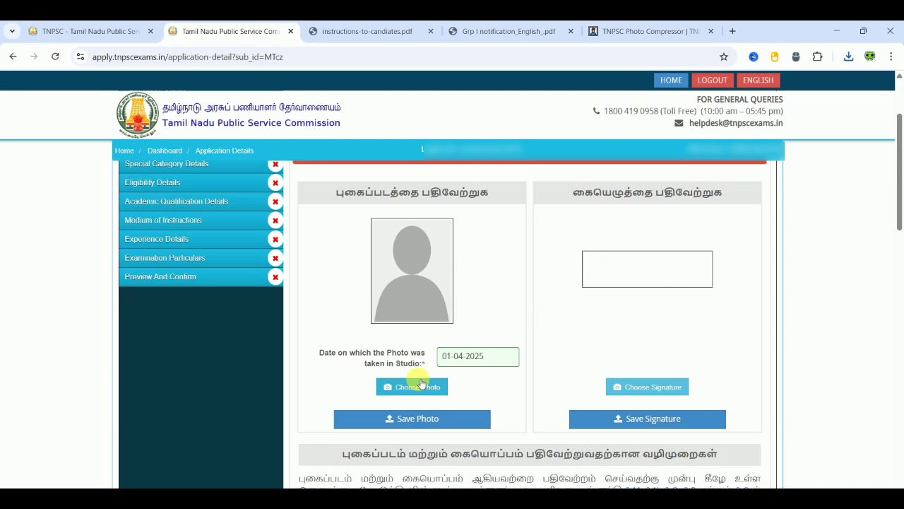
left_click(380, 418)
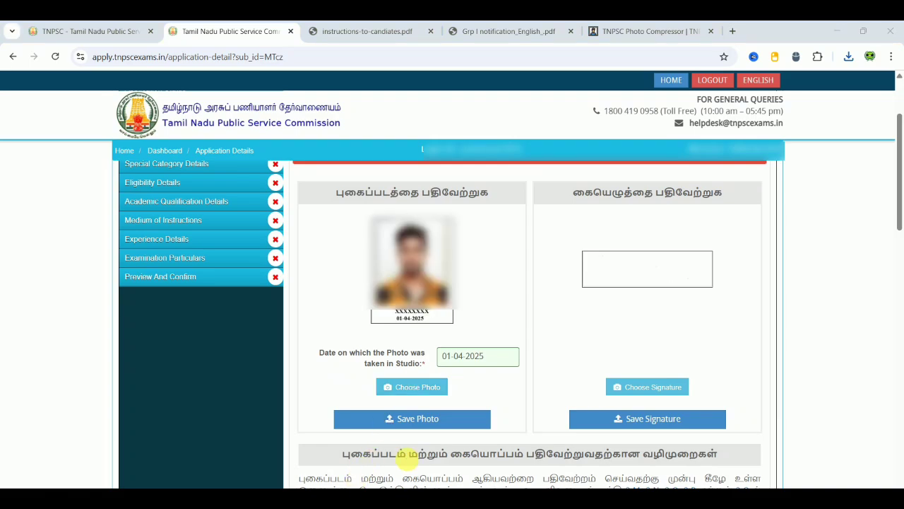
left_click(430, 422)
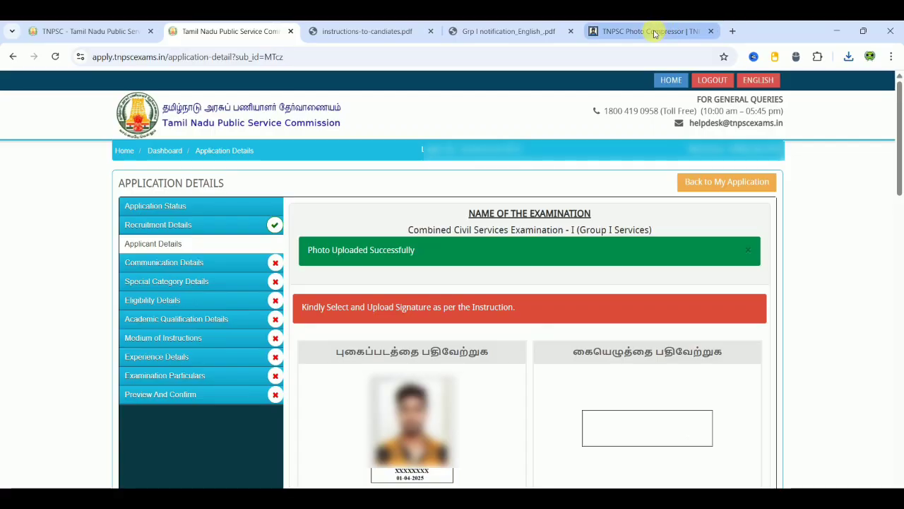
- Search Google for 'tnpsc signature compressor' and open the online auto signature compressor result
left_click(732, 29)
type("TNPS")
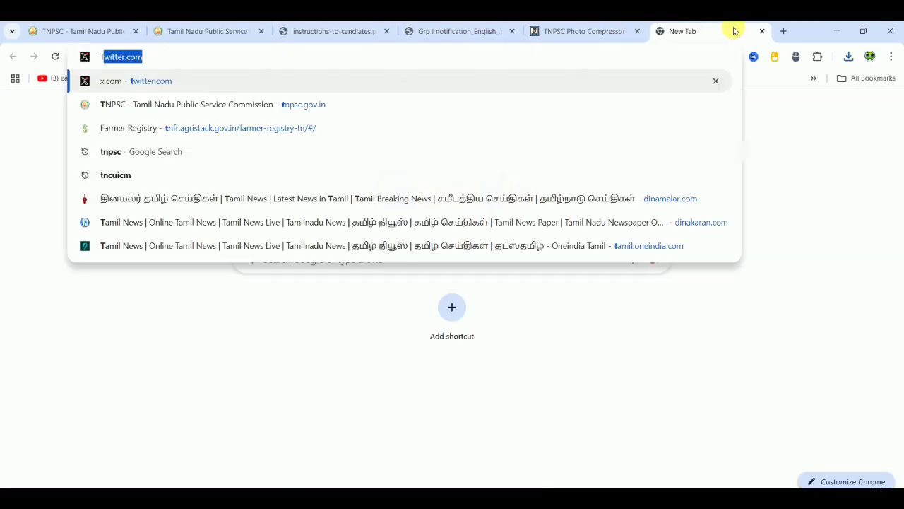
type("SC Si")
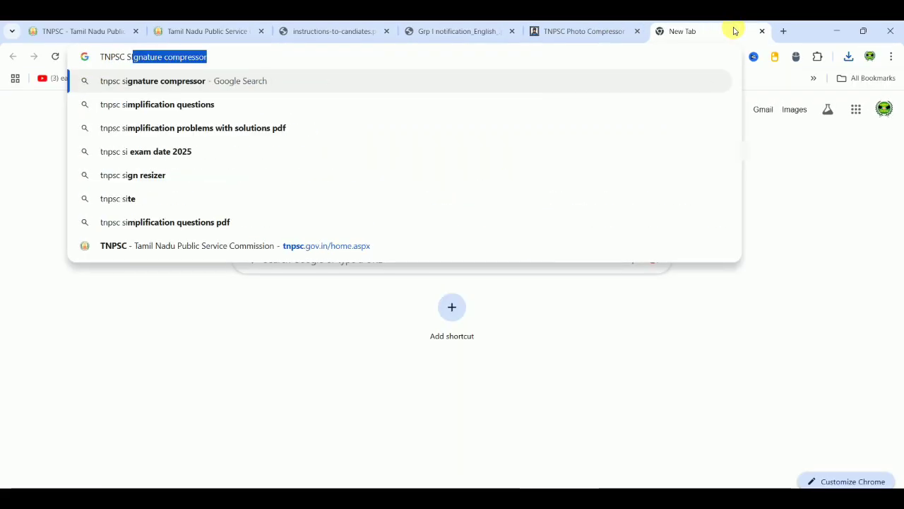
key("Return")
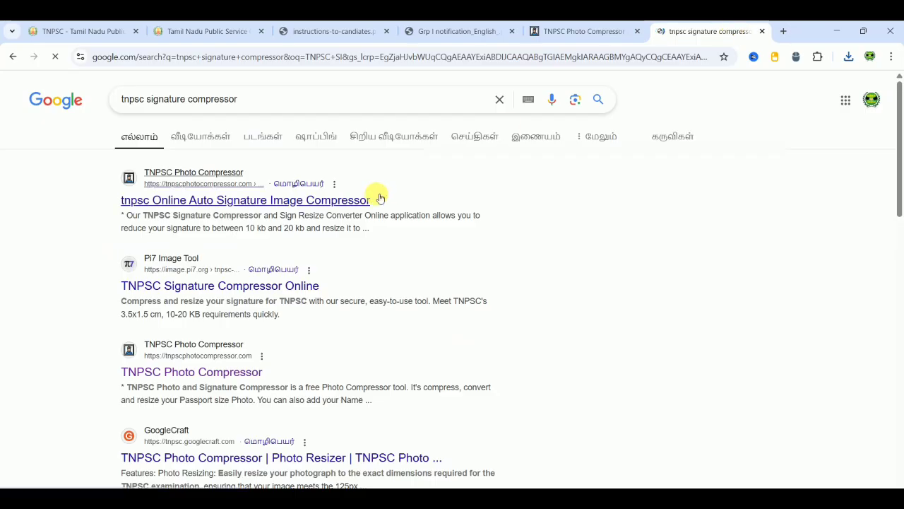
left_click(215, 202)
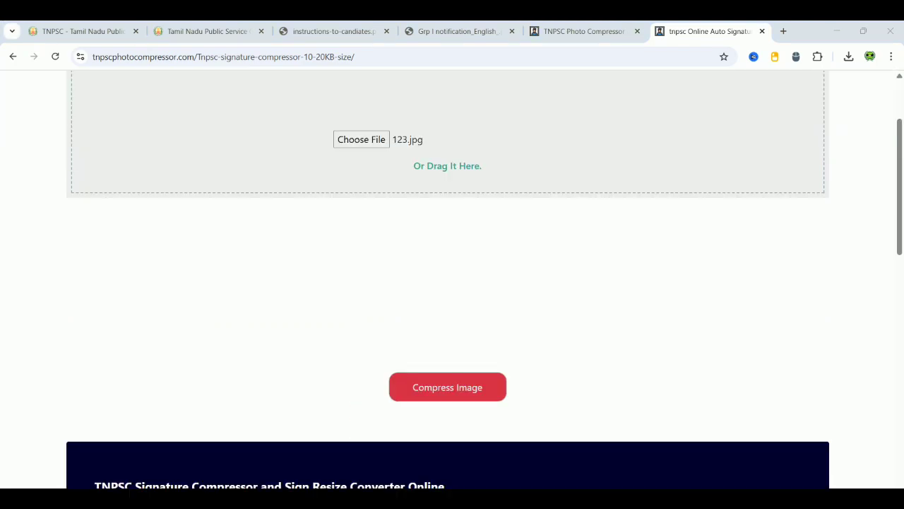
- Compress the signature to 16.03 KB at 275×115 and bring up the downloadable image
left_click(452, 390)
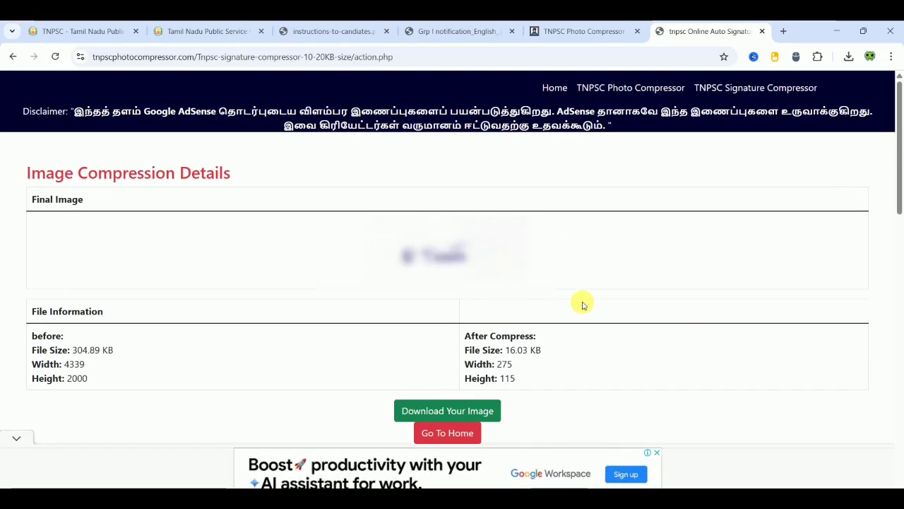
left_click(469, 410)
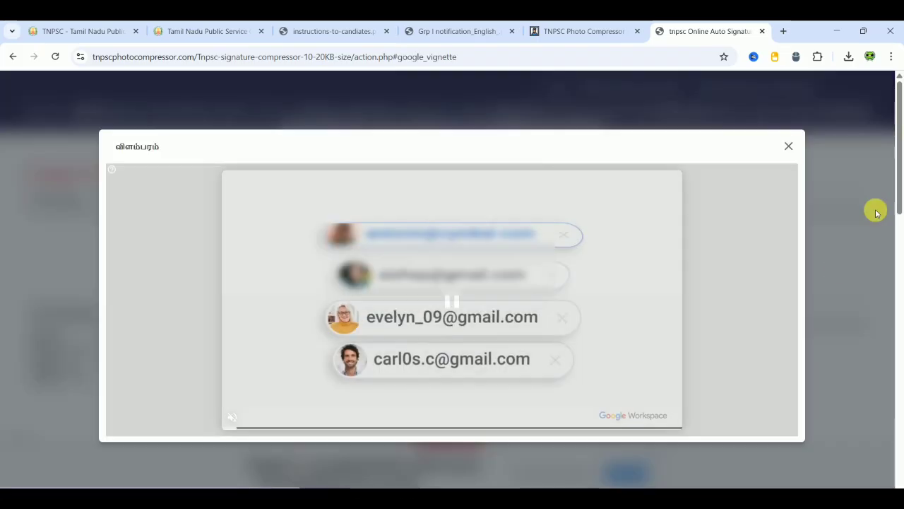
left_click(788, 146)
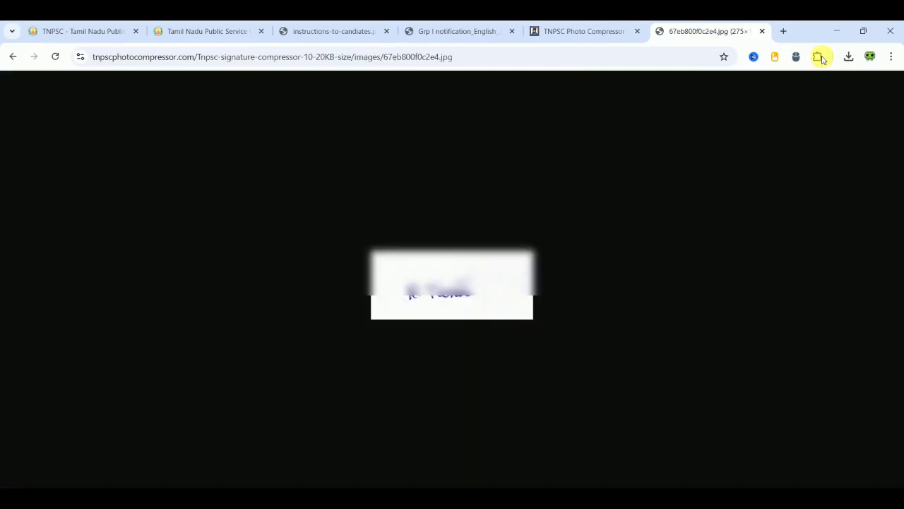
- Save the compressed signature as 67eb800f0c2e4.jpg in Downloads and return to the TNPSC tab
right_click(477, 280)
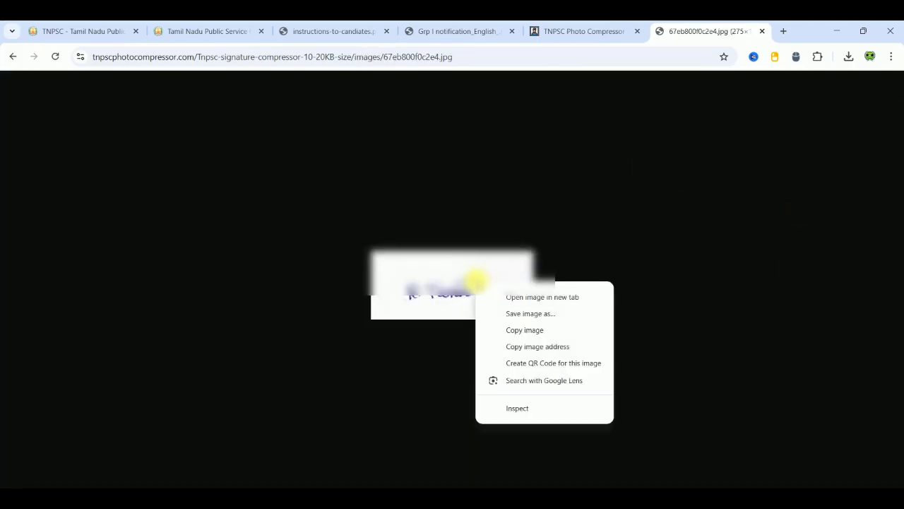
left_click(534, 312)
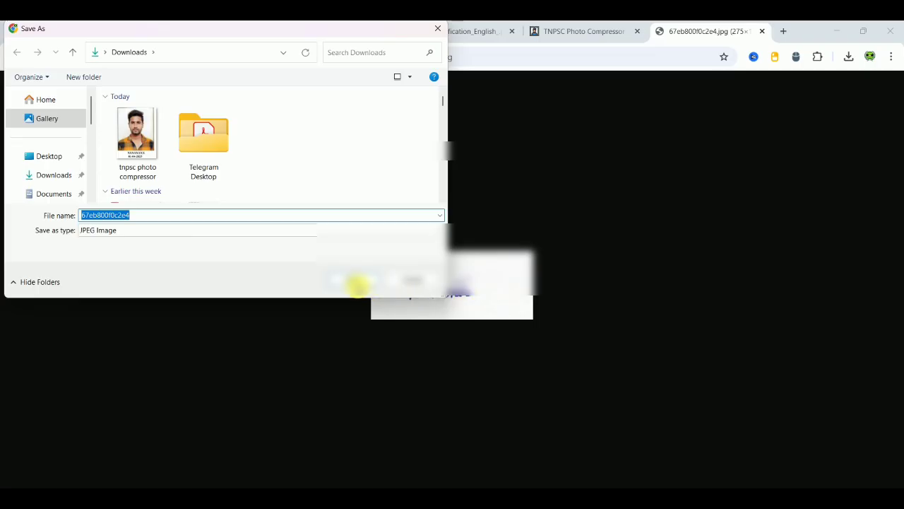
left_click(356, 282)
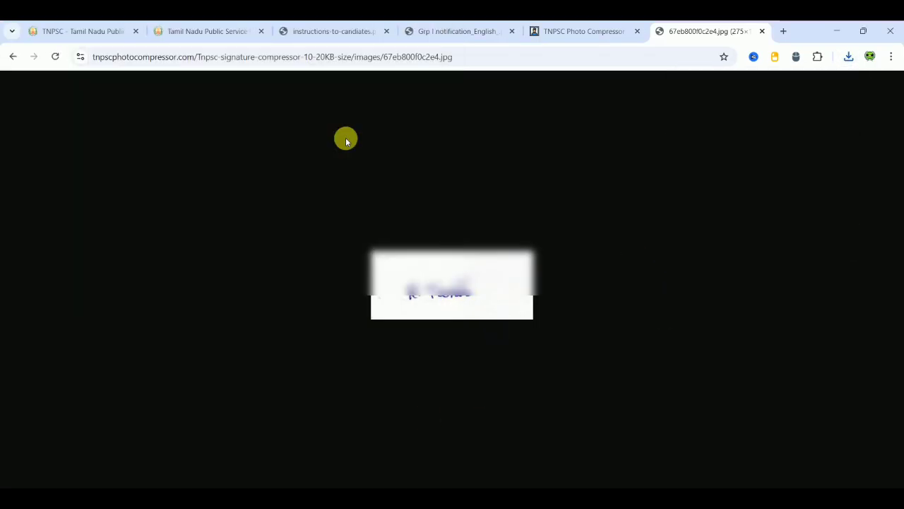
left_click(208, 31)
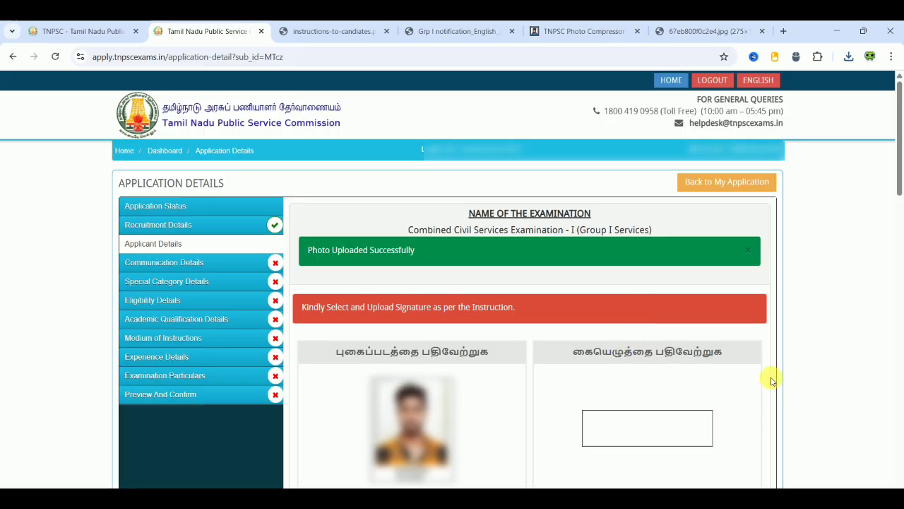
- Scroll down the Application Details page to the blank For Verification Purpose form
scroll(772, 381, "down", 2)
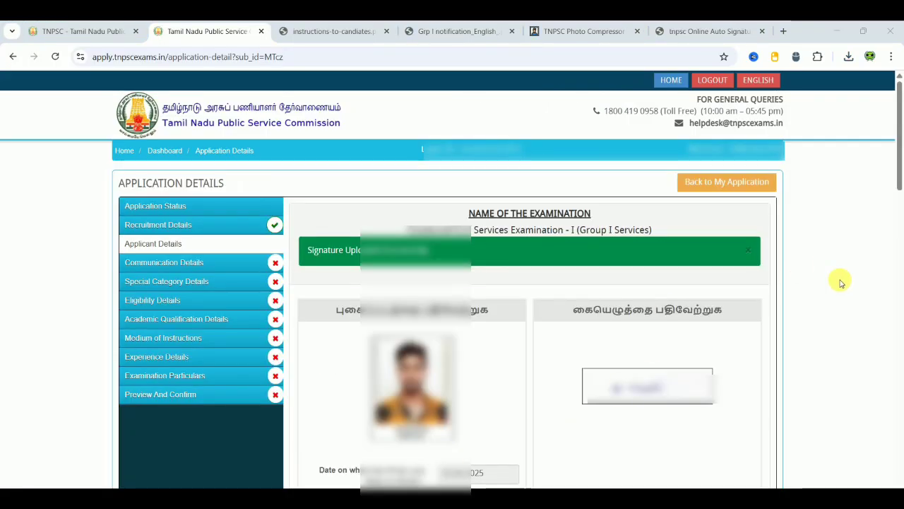
scroll(840, 283, "down", 1)
scroll(841, 283, "down", 5)
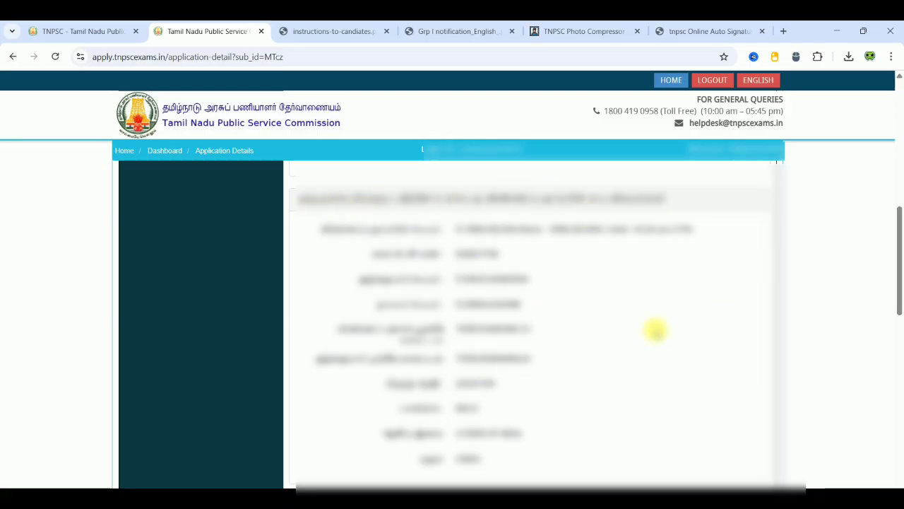
scroll(655, 330, "down", 5)
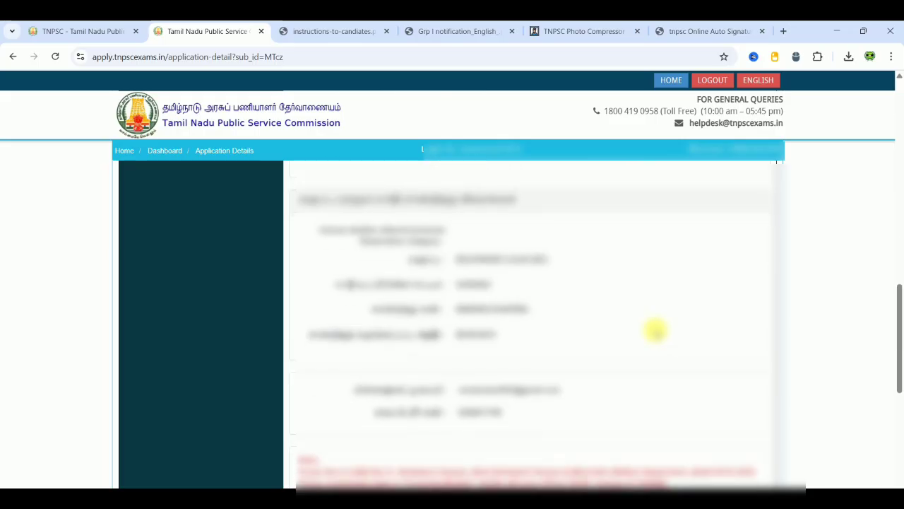
scroll(656, 330, "down", 5)
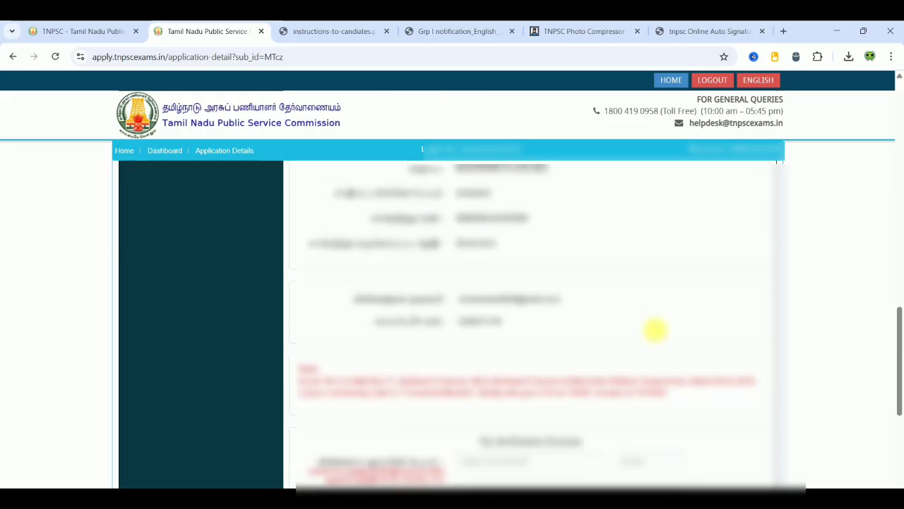
scroll(657, 334, "down", 1)
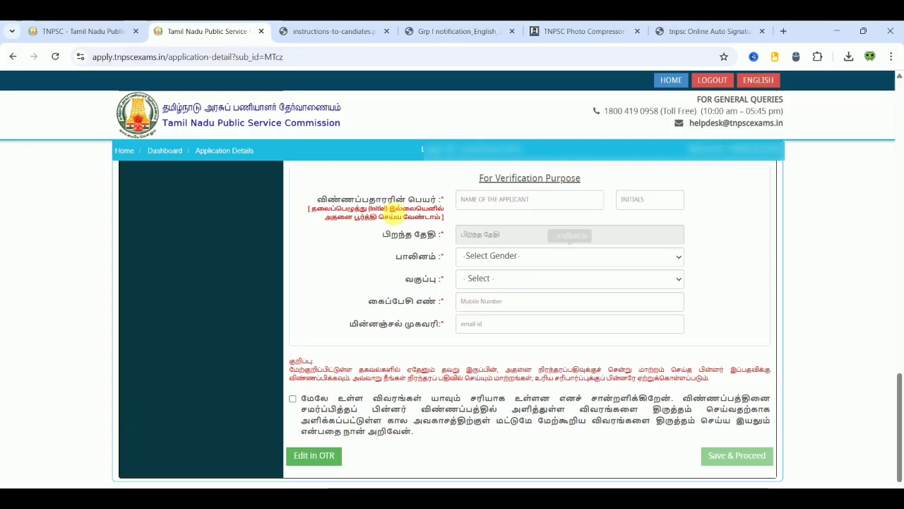
left_click(515, 201)
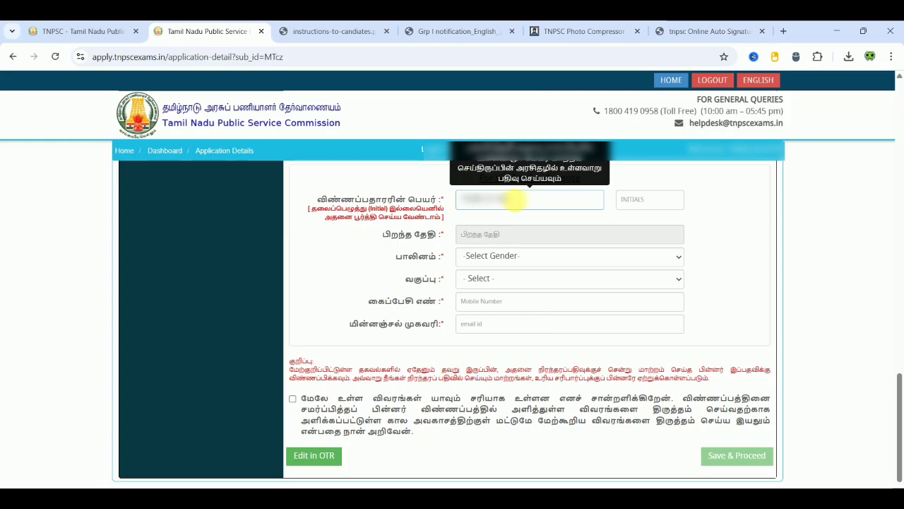
left_click(631, 202)
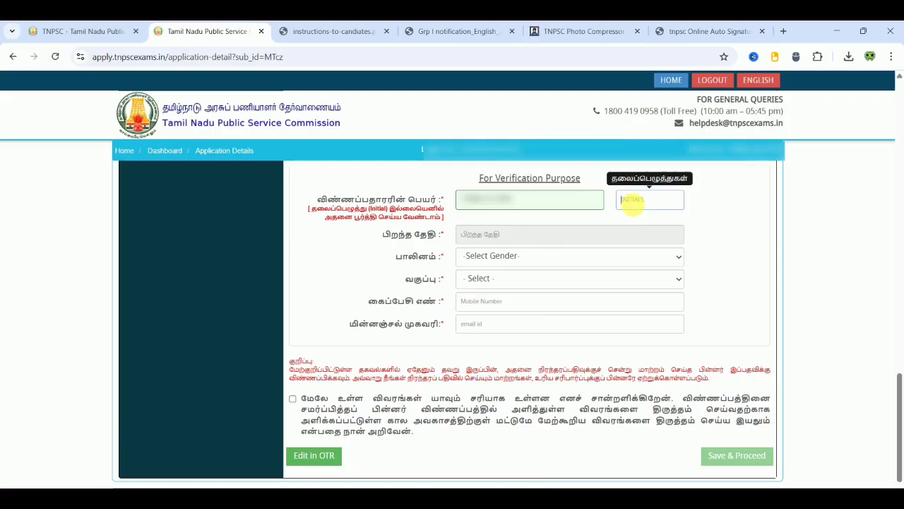
type("R")
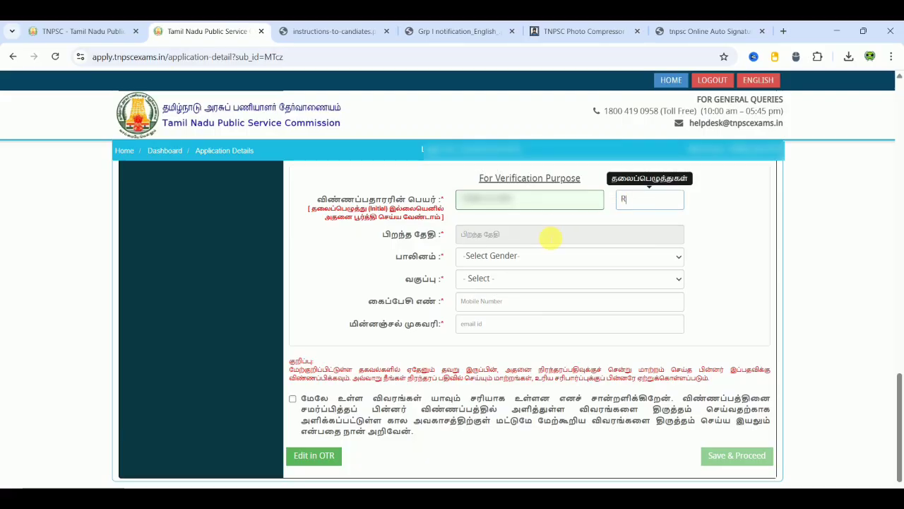
left_click(551, 237)
left_click(555, 257)
type("1990")
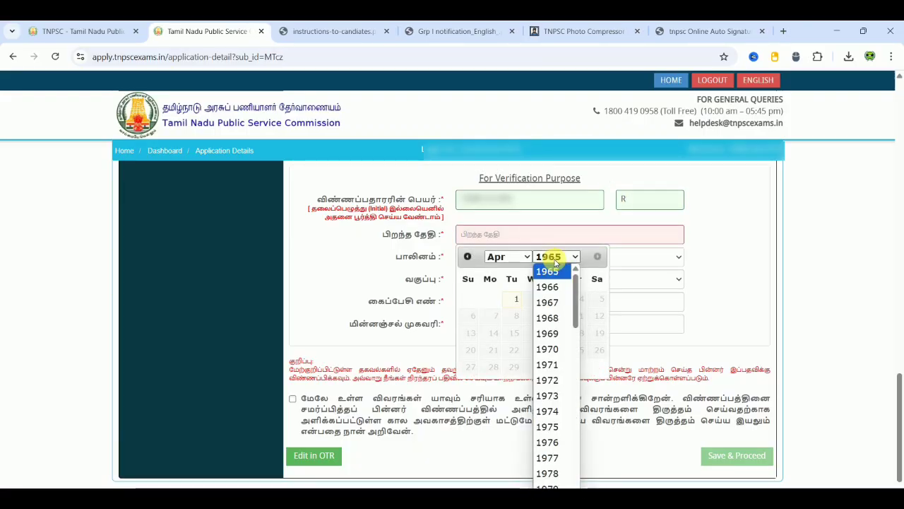
type("1998")
key("Return")
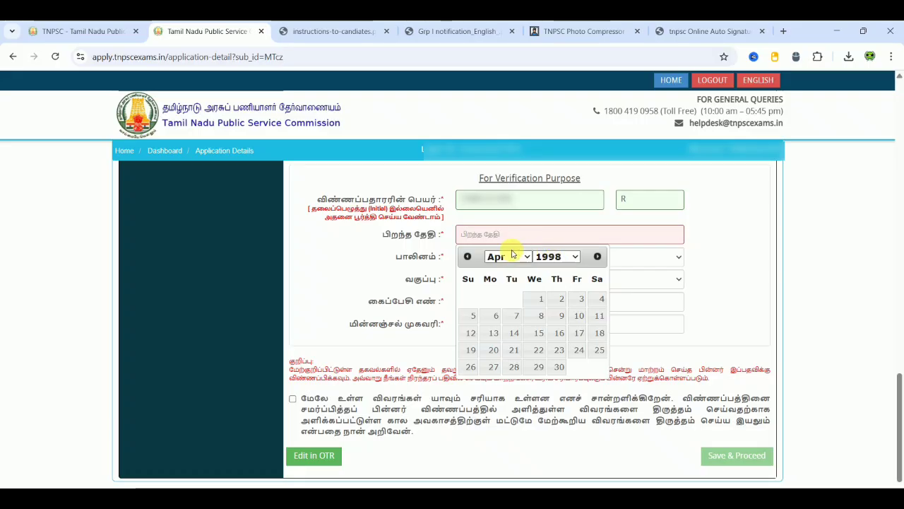
left_click(578, 350)
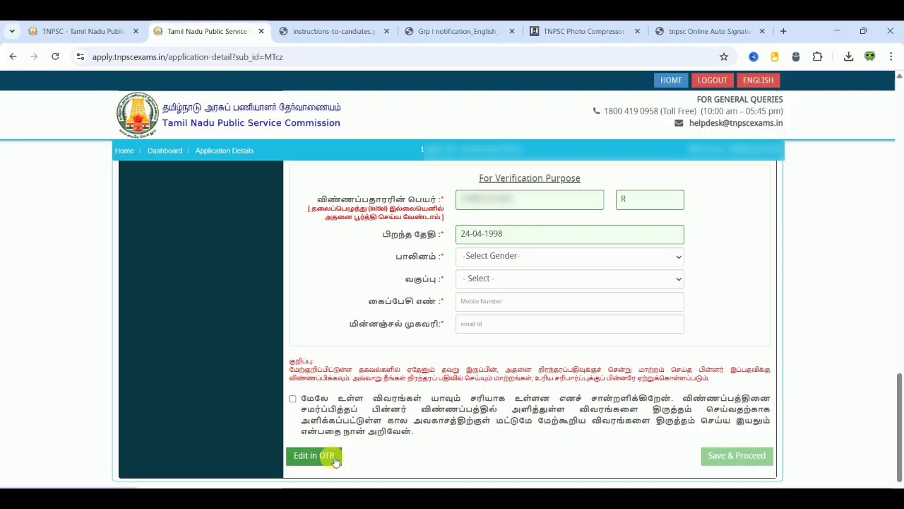
- Set gender to Male and community category to Backward Class (BC)
left_click(511, 257)
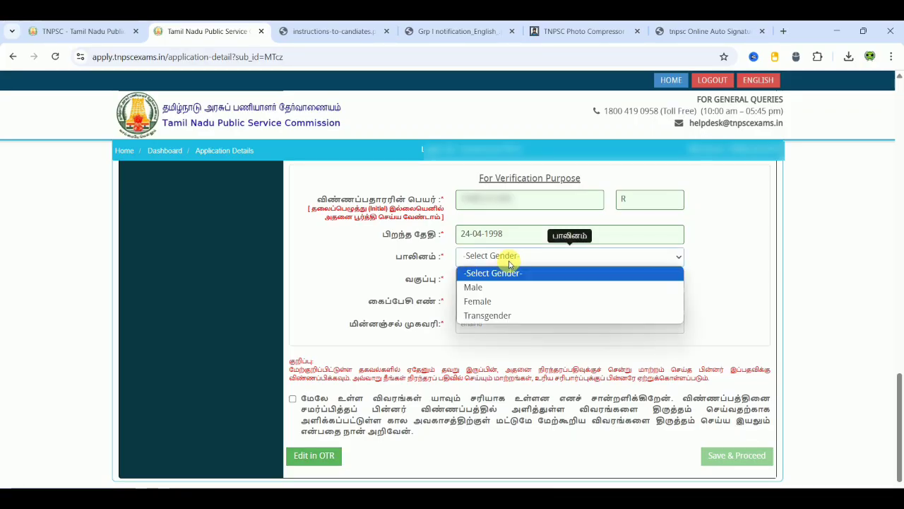
left_click(490, 288)
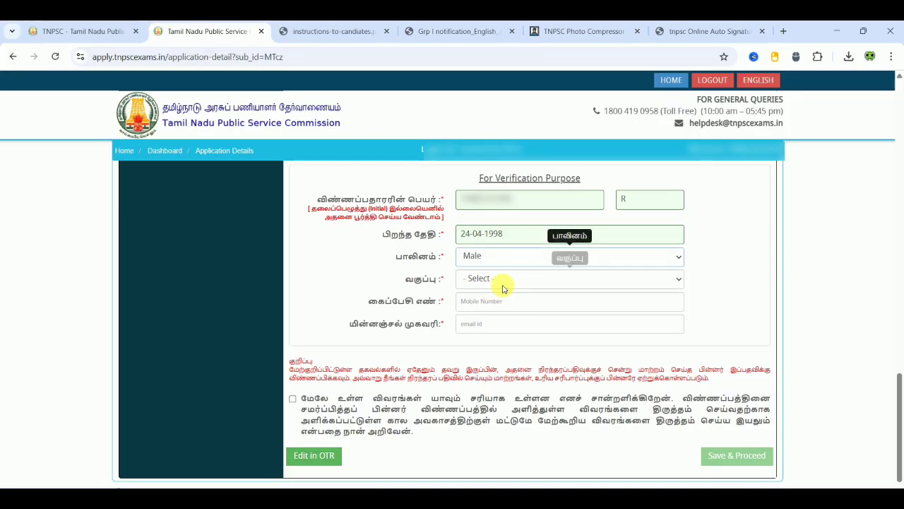
left_click(503, 283)
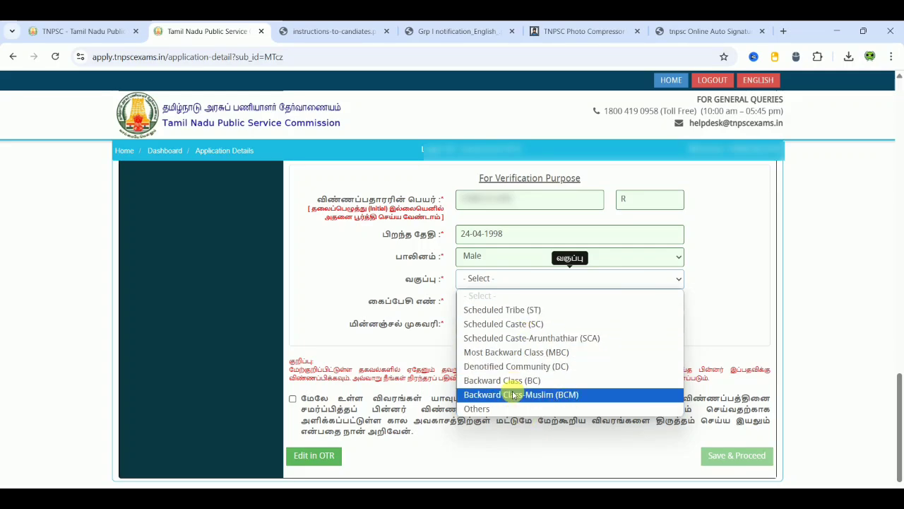
left_click(510, 383)
- Fill in the mobile number and e-mail address, tick the declaration, and save the verification details
left_click(527, 305)
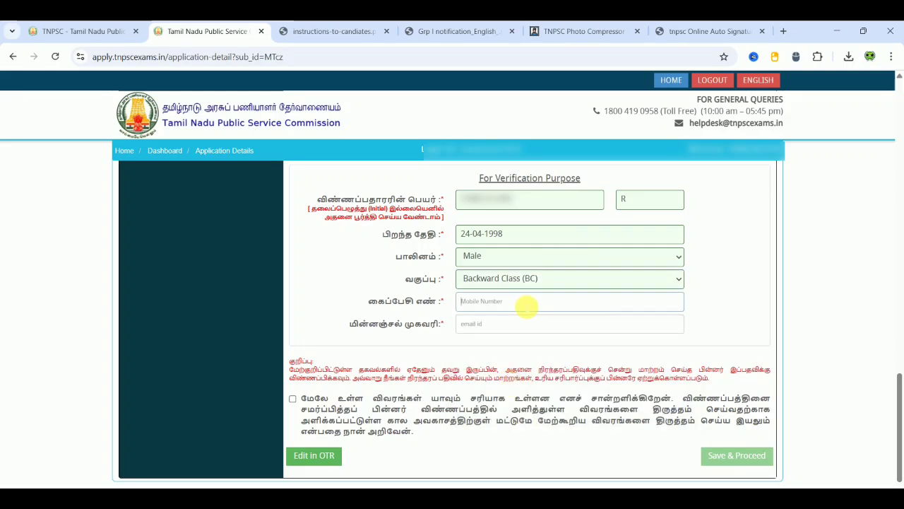
type("9")
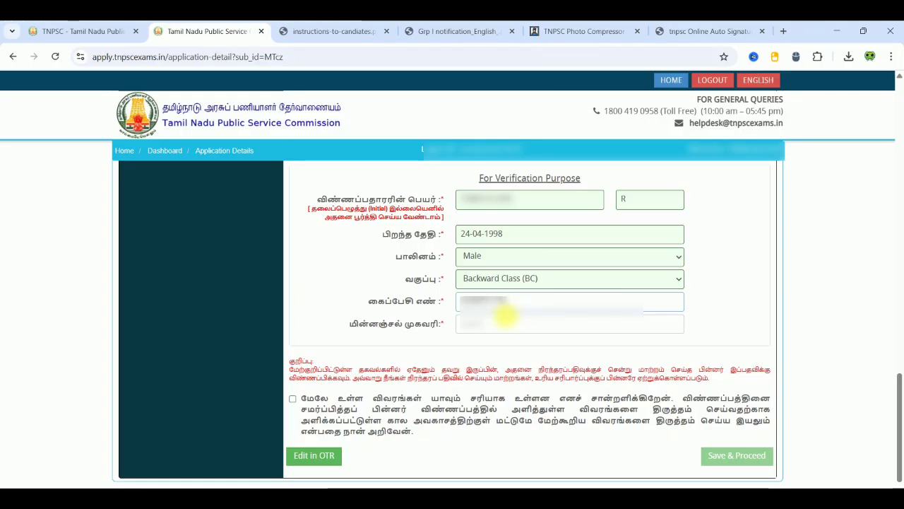
left_click(497, 325)
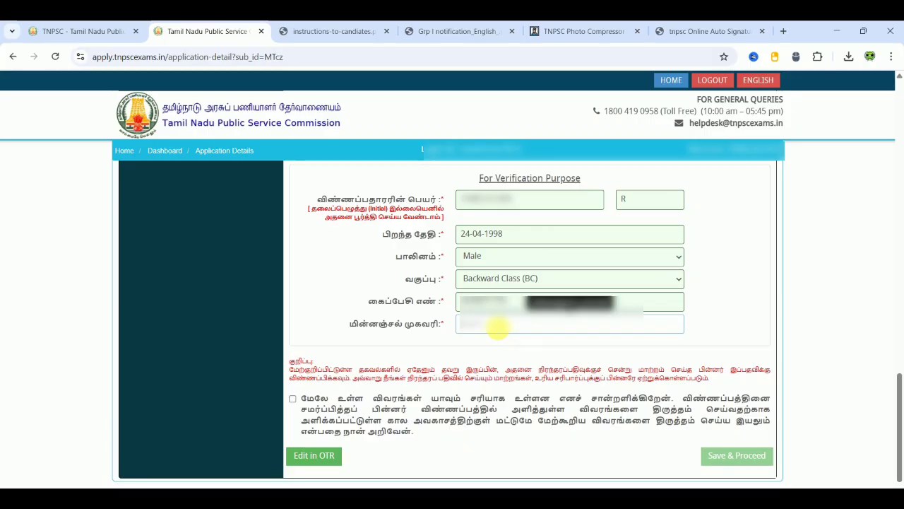
type("t")
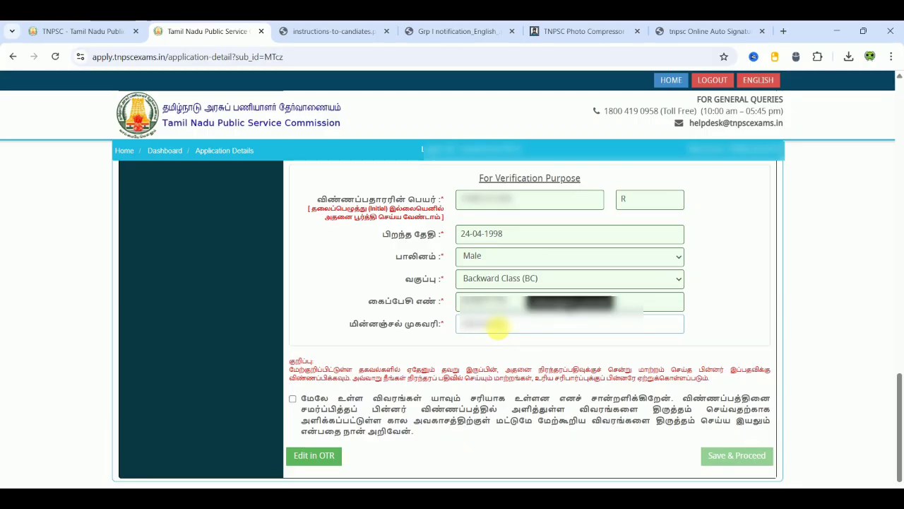
type("@gmail")
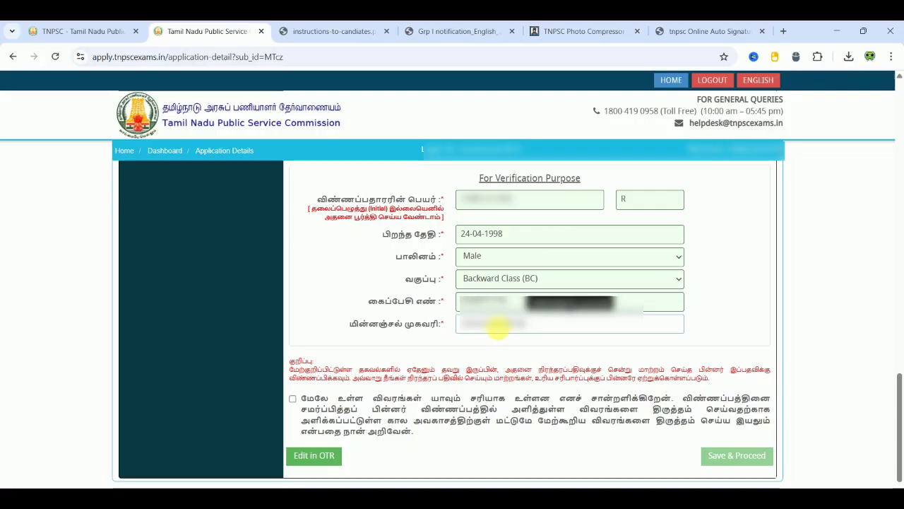
type(".com")
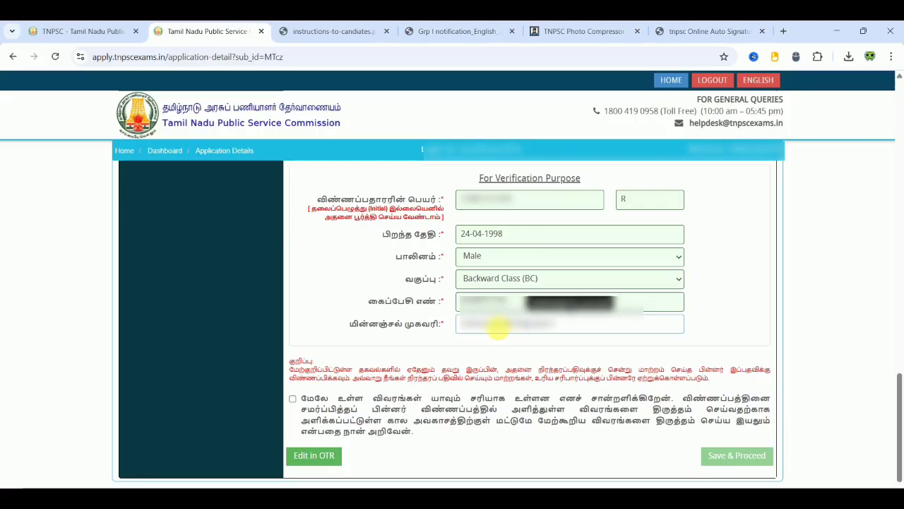
left_click(795, 315)
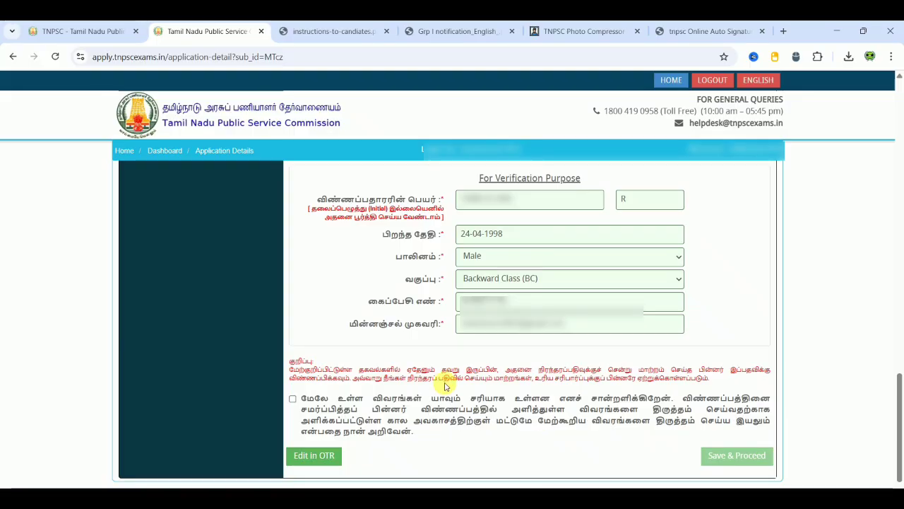
left_click(292, 399)
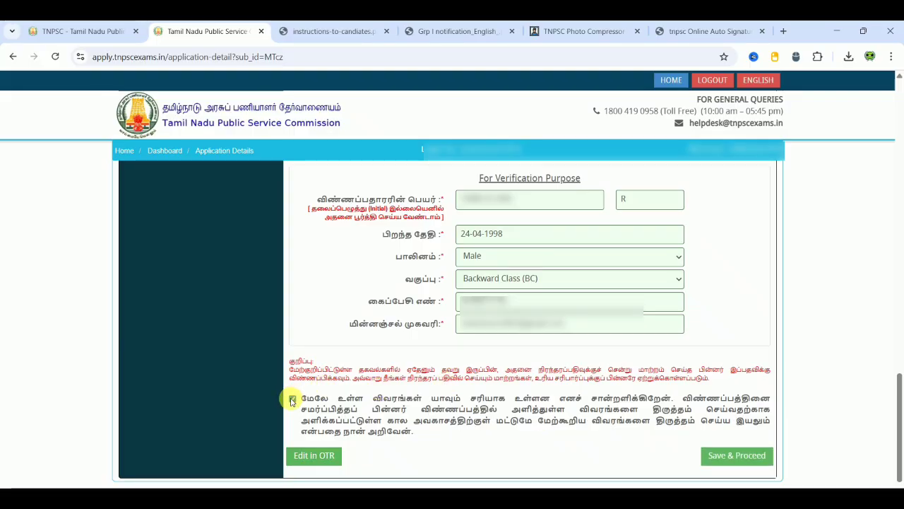
left_click(761, 457)
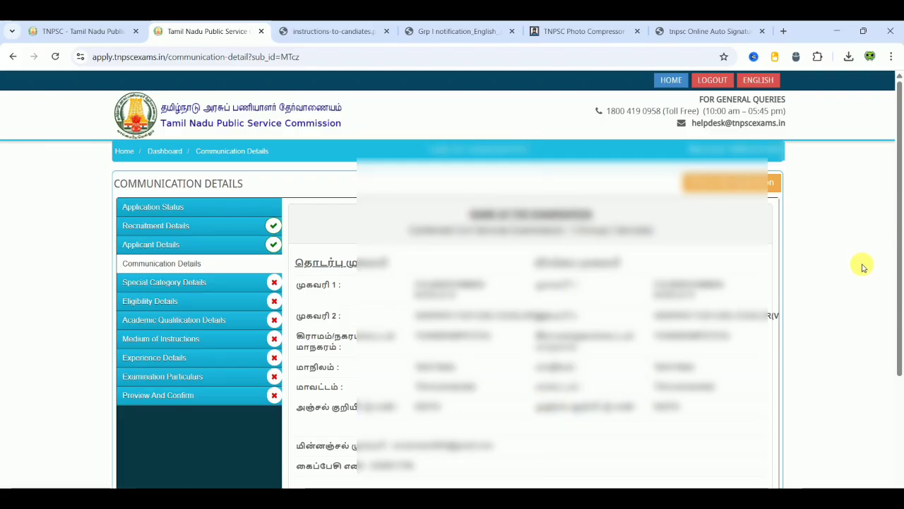
- Tick the Communication Details declaration and save to reach Special Category Details
scroll(863, 267, "down", 3)
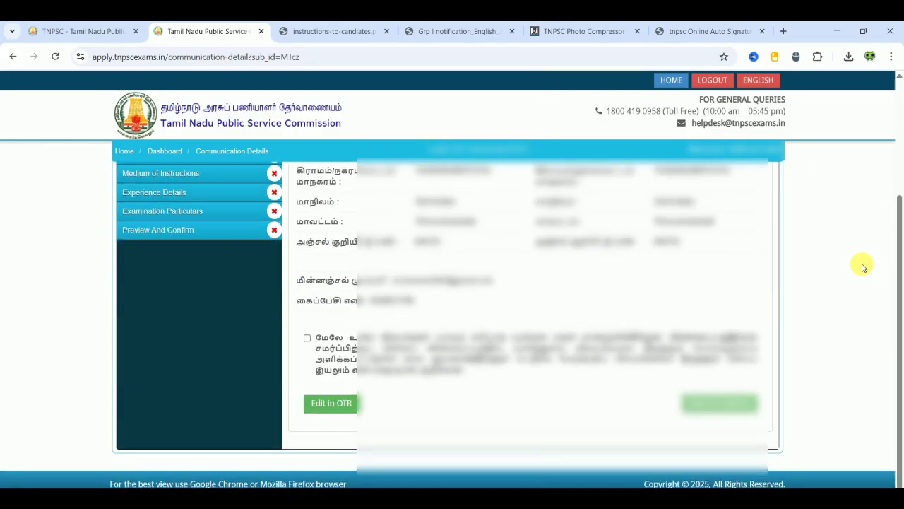
left_click(308, 339)
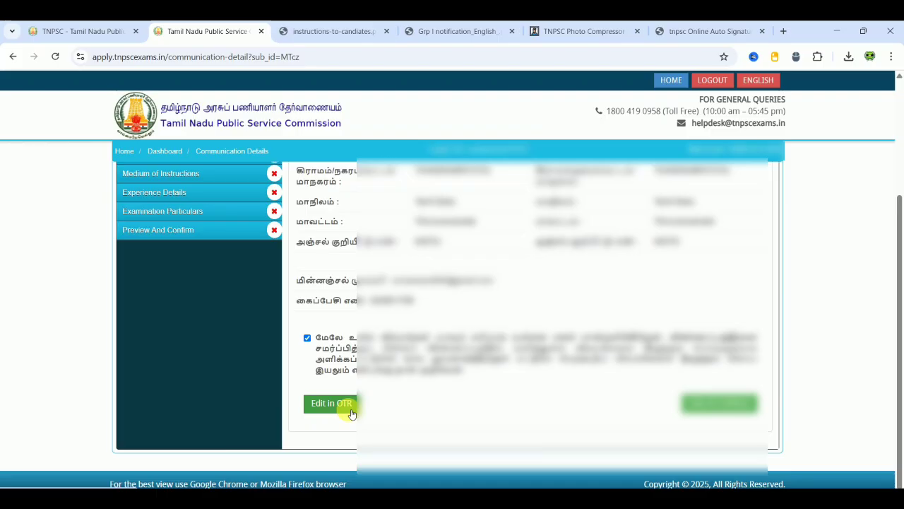
left_click(732, 406)
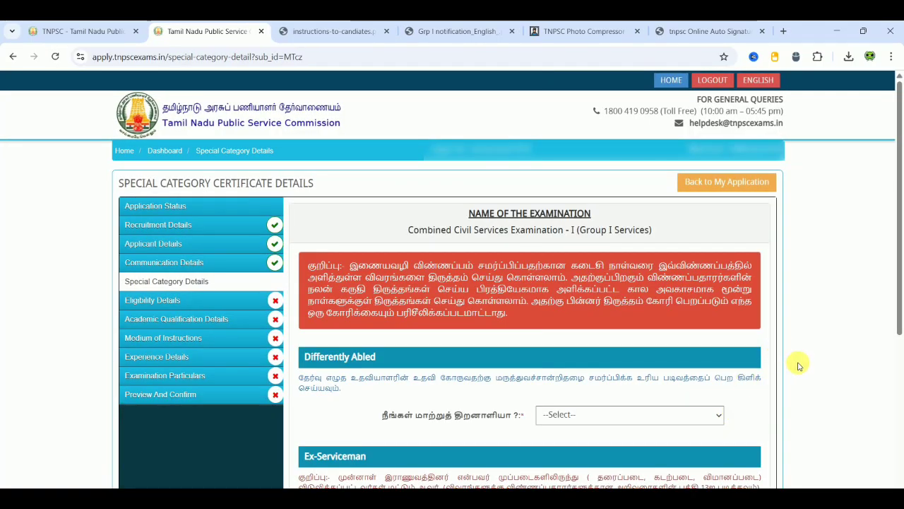
- Set the Differently Abled answer to No after briefly choosing Yes
scroll(799, 365, "down", 3)
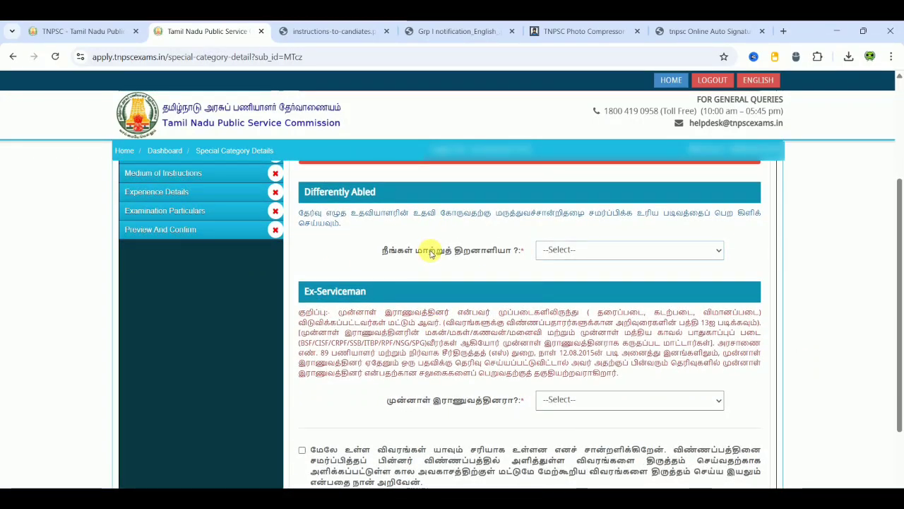
left_click(573, 250)
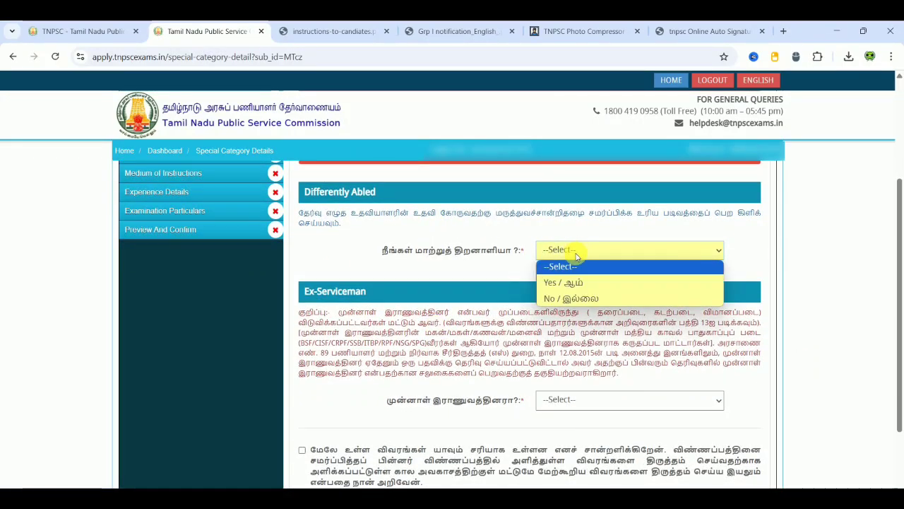
left_click(571, 283)
left_click(571, 286)
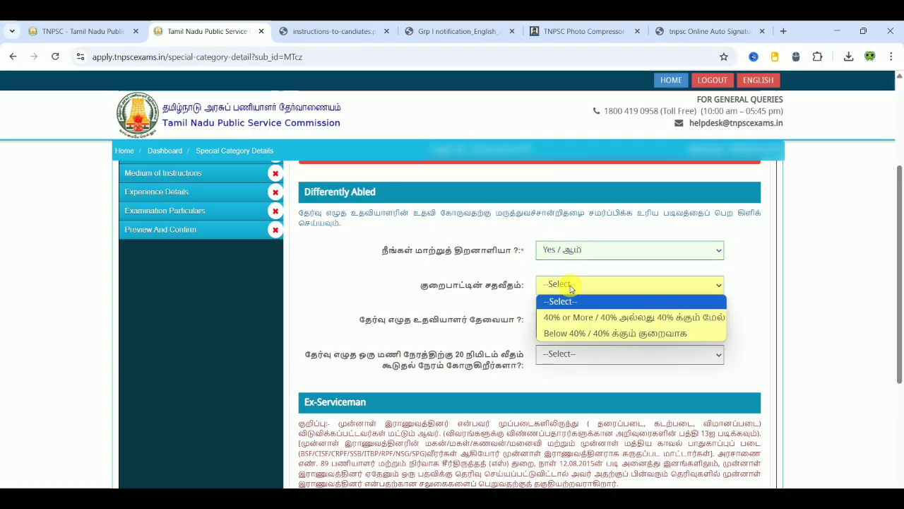
left_click(433, 281)
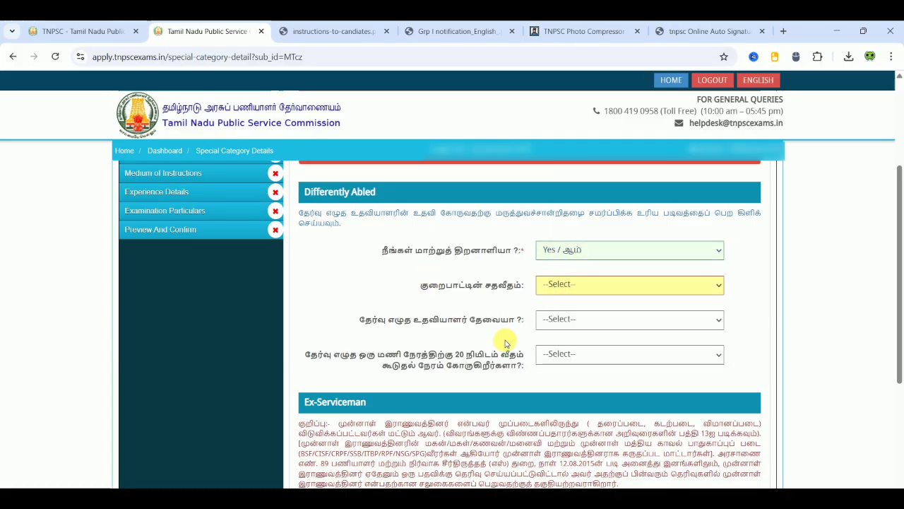
left_click(573, 321)
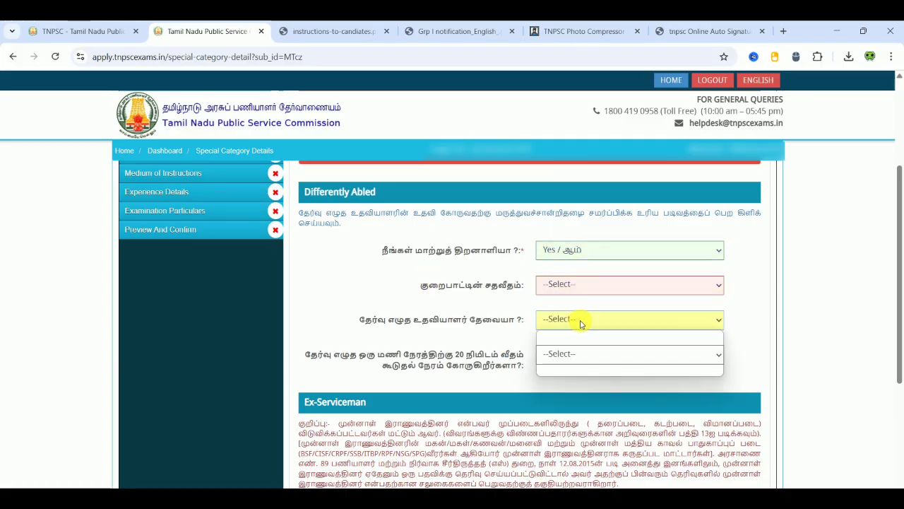
left_click(436, 301)
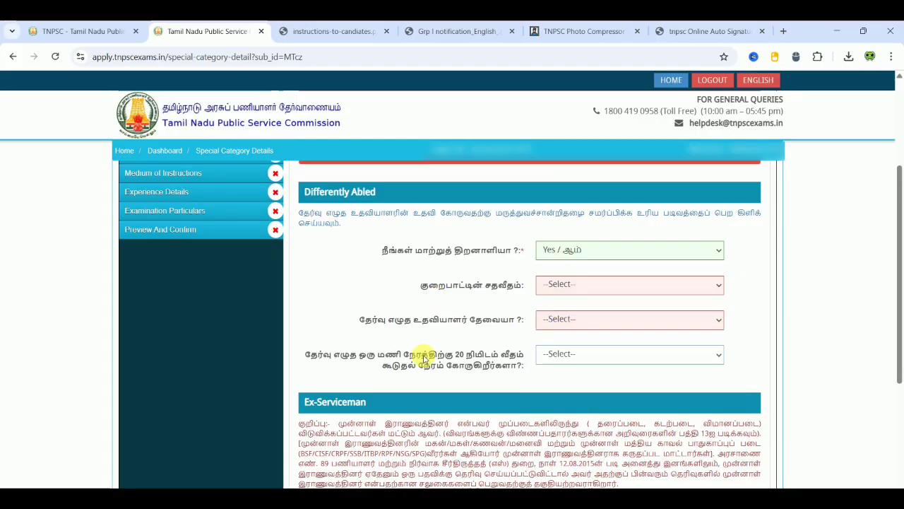
left_click(652, 250)
left_click(571, 298)
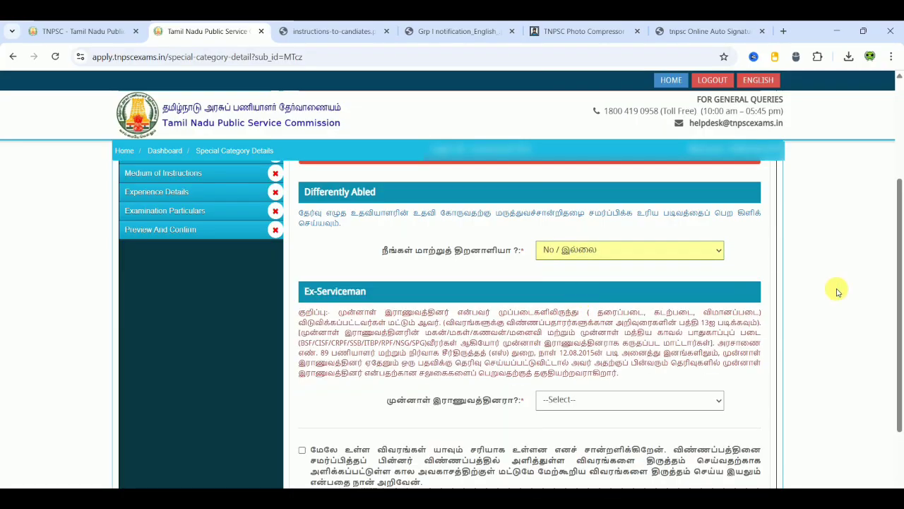
- Answer No to Ex-Serviceman, tick the declaration, and save the special category details
scroll(812, 365, "down", 2)
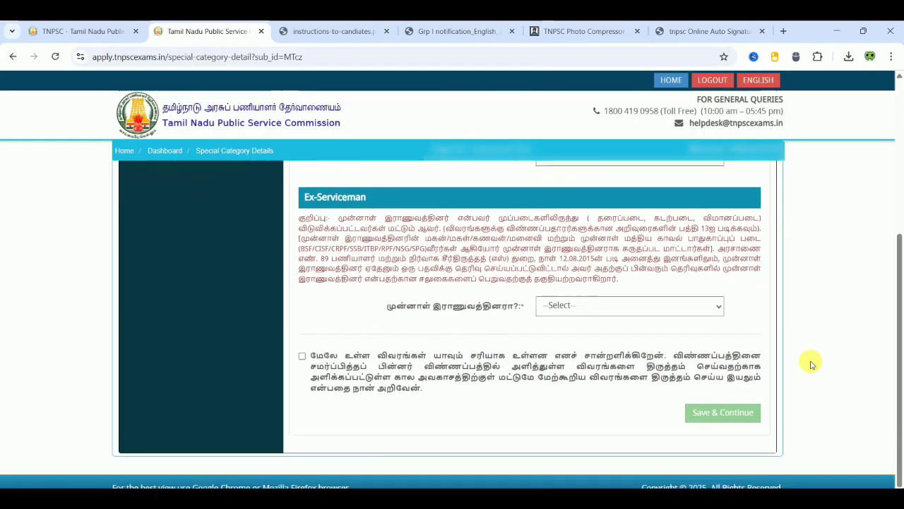
left_click(626, 306)
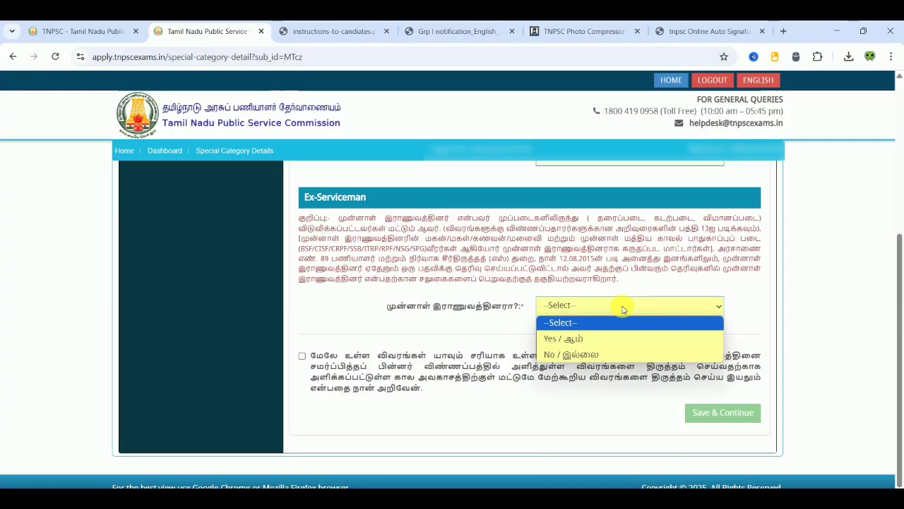
left_click(579, 355)
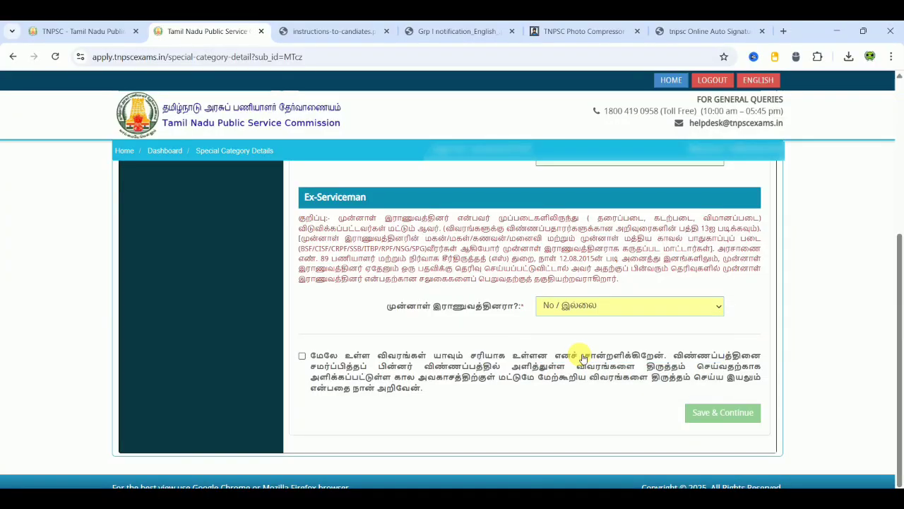
left_click(301, 355)
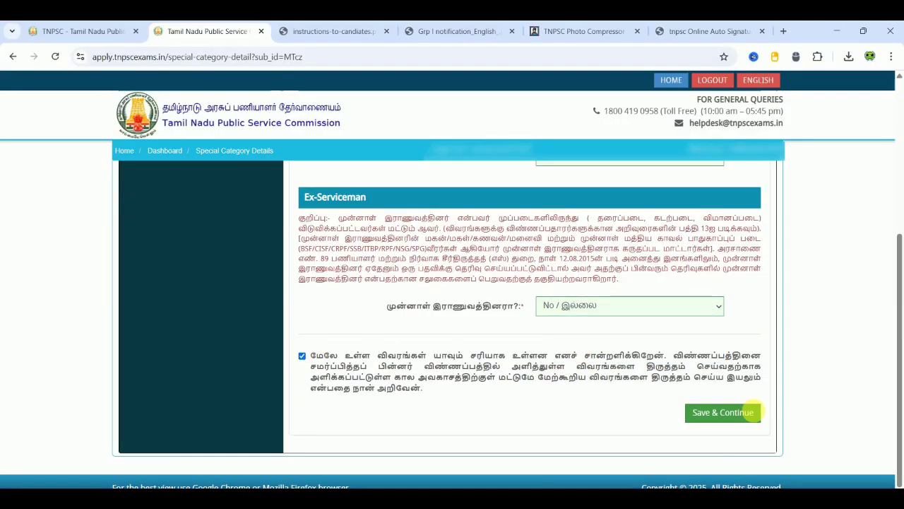
left_click(751, 414)
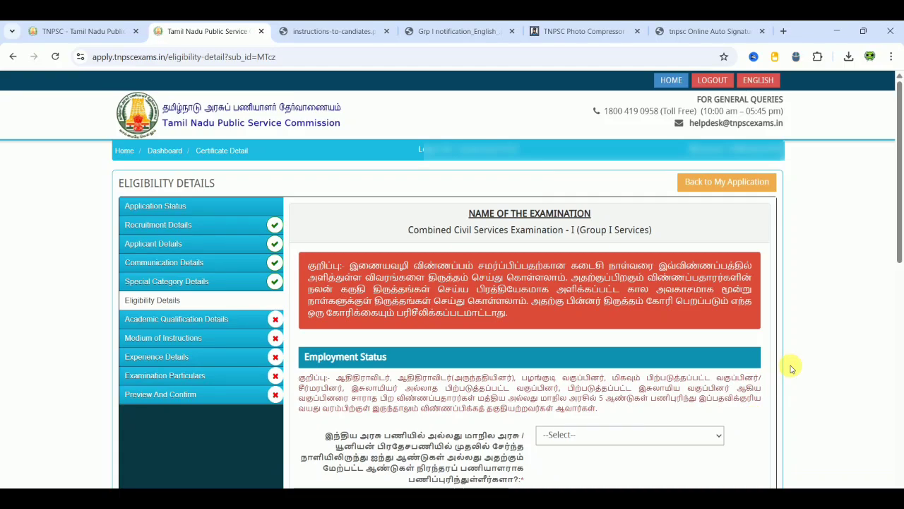
- In Employment Status, answer No for five-year government service and choose UNEMPLOYED as employer type
scroll(791, 368, "down", 1)
scroll(791, 368, "down", 1)
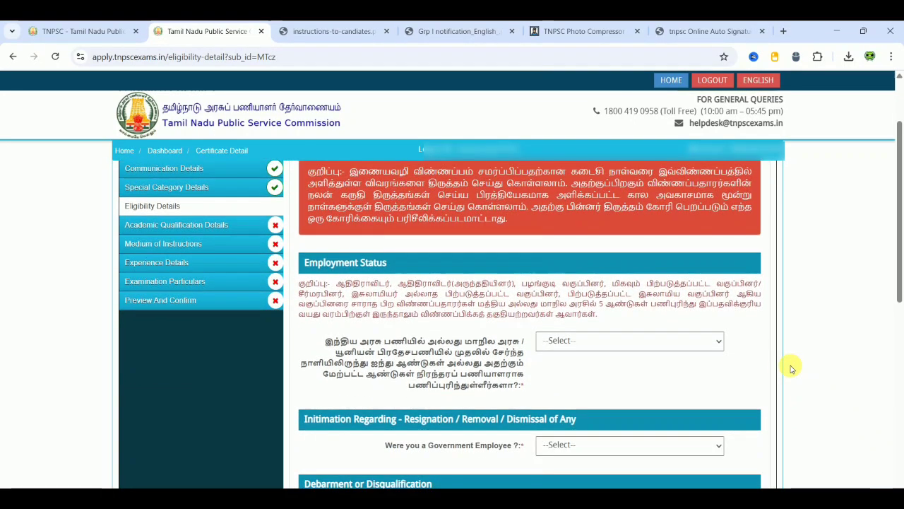
left_click(642, 297)
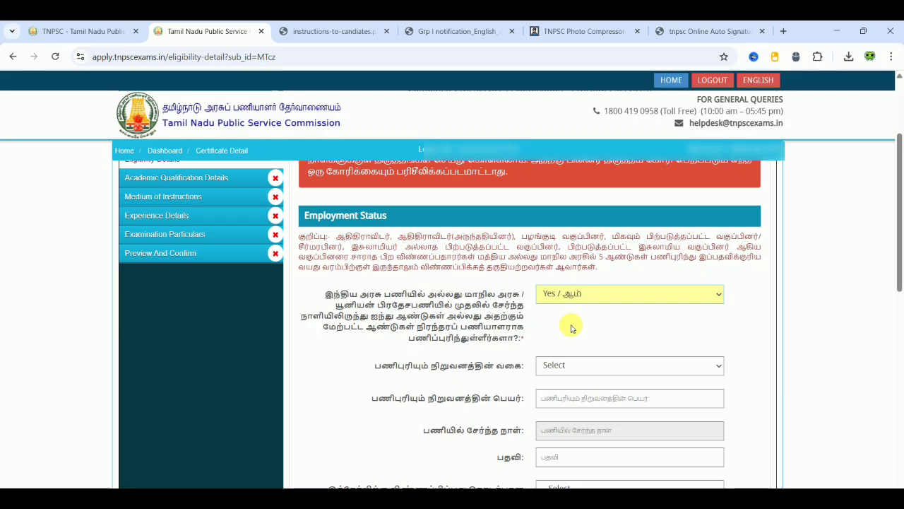
left_click(572, 328)
left_click(570, 371)
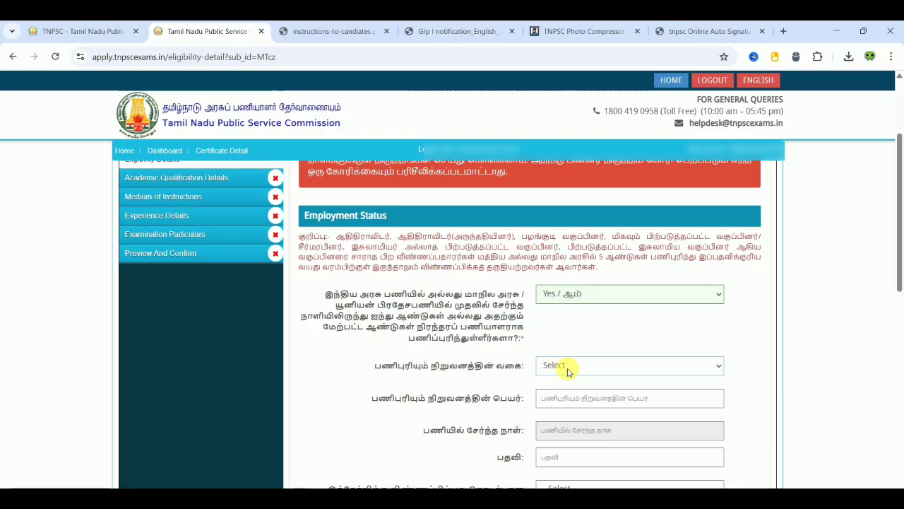
left_click(585, 303)
left_click(572, 341)
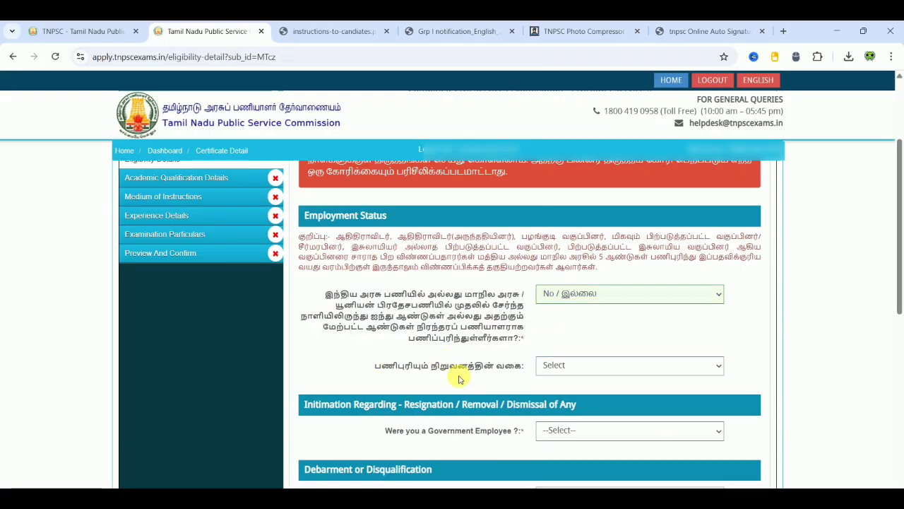
left_click(602, 366)
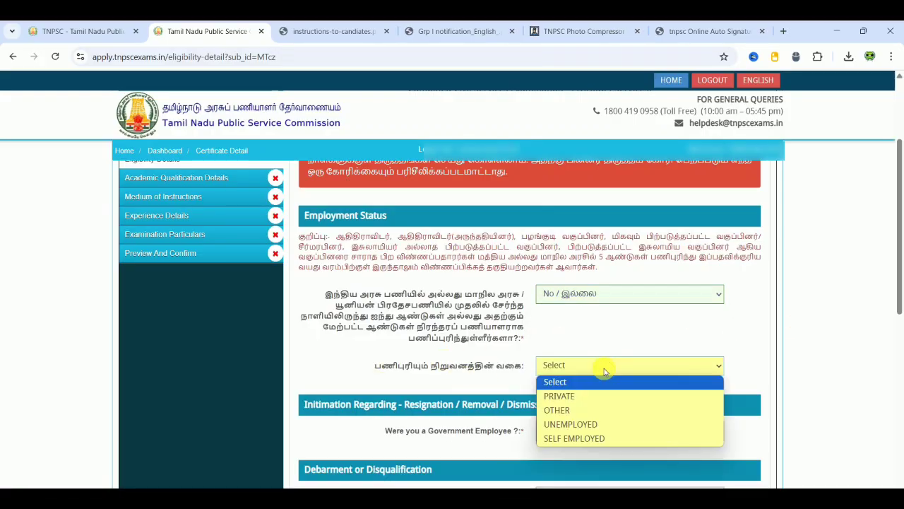
left_click(572, 426)
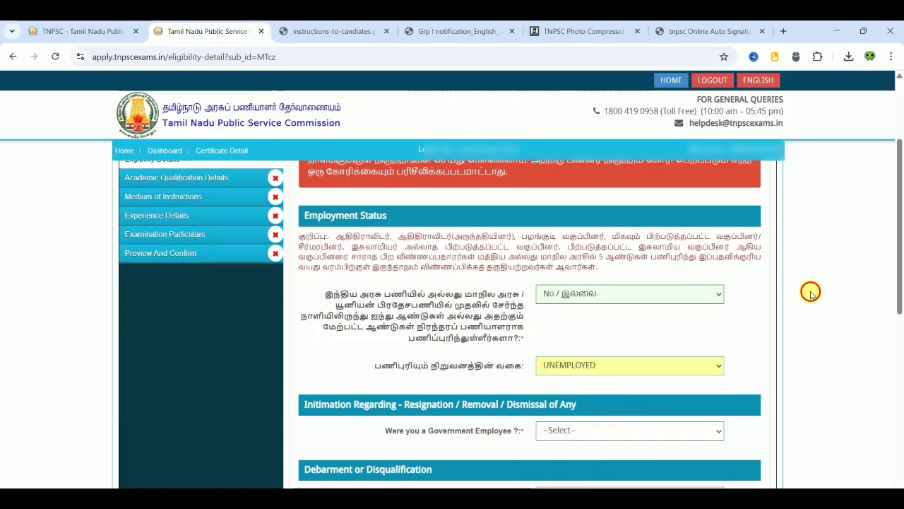
scroll(811, 295, "down", 1)
scroll(811, 296, "down", 3)
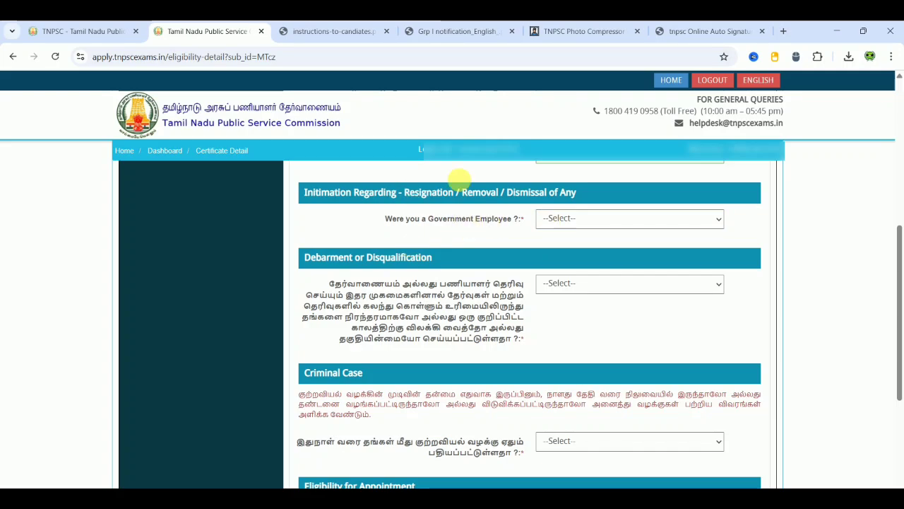
- Answer No to the government employee, debarment and criminal case questions
left_click(576, 217)
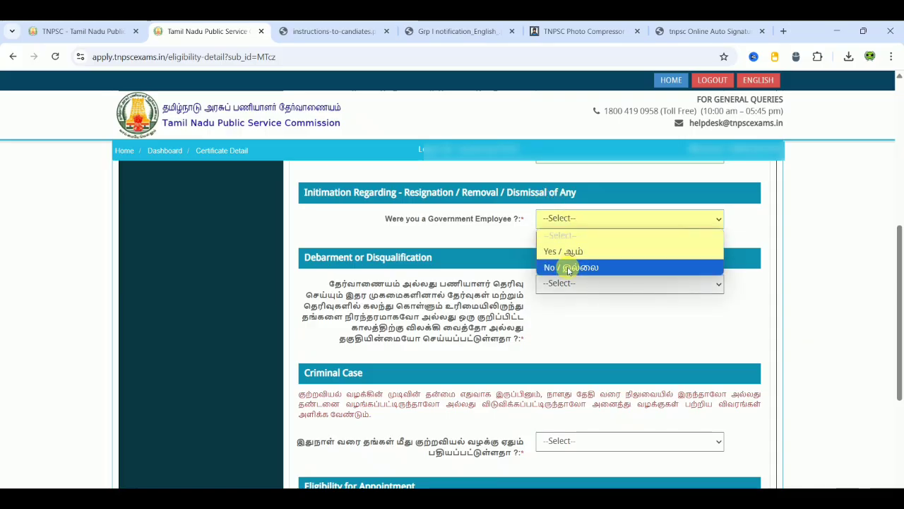
left_click(569, 267)
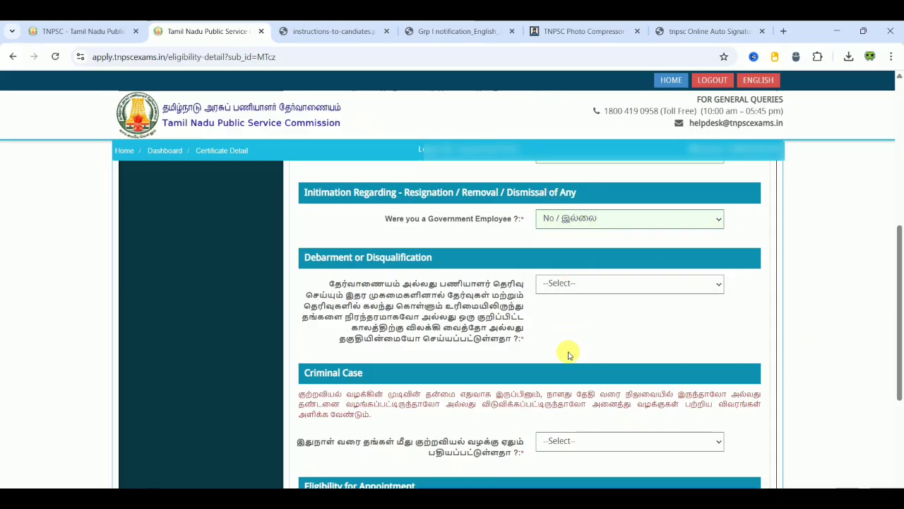
scroll(569, 354, "down", 1)
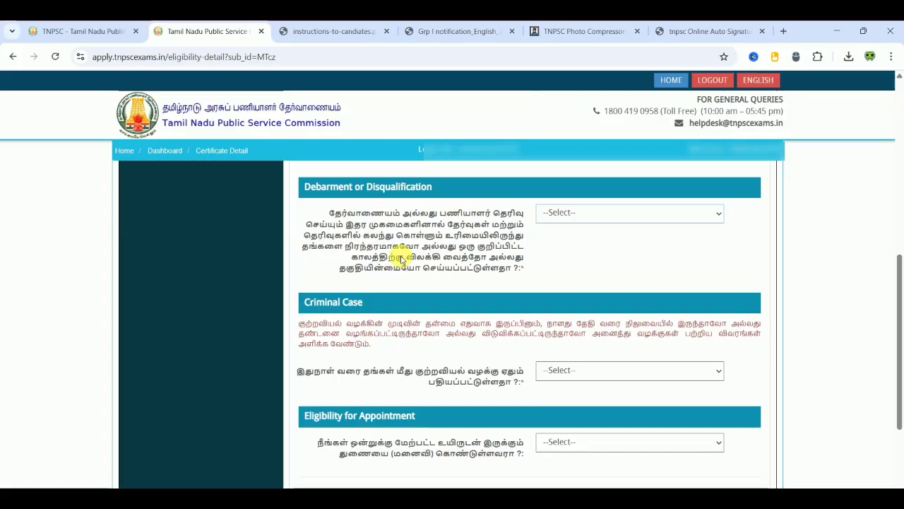
left_click(618, 214)
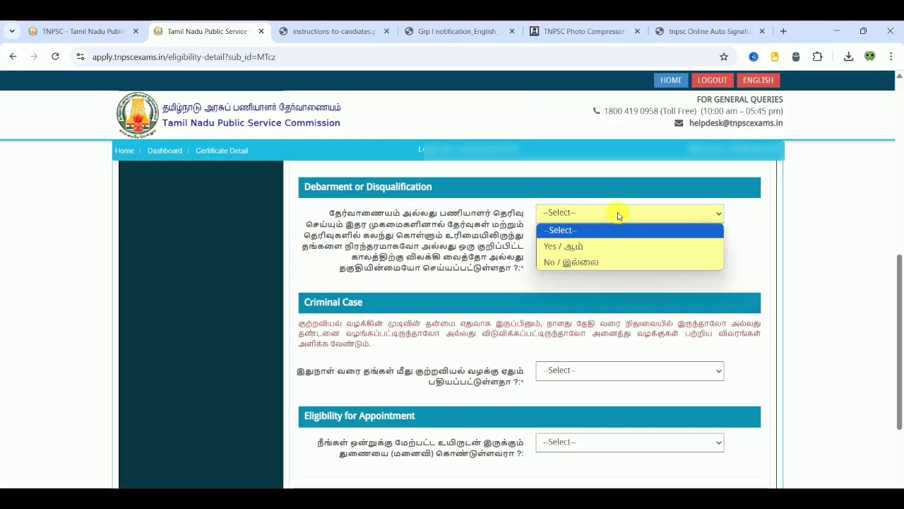
left_click(599, 264)
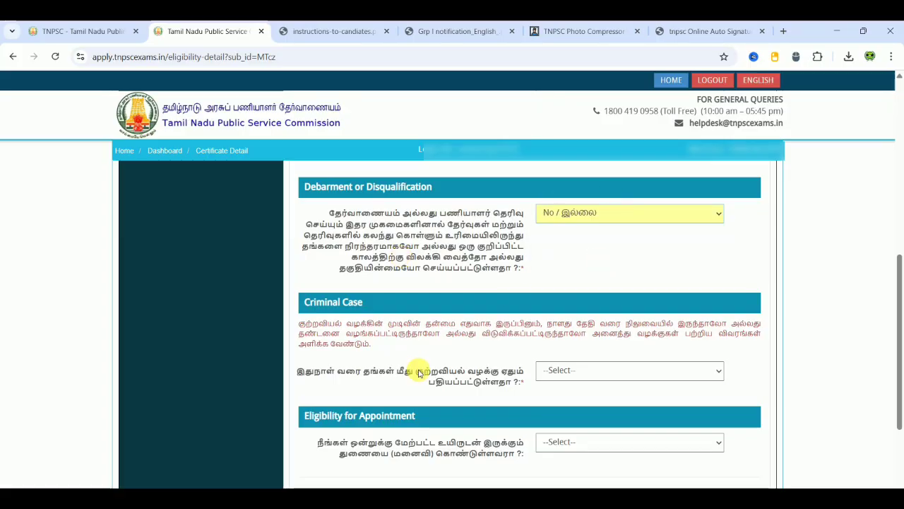
scroll(416, 353, "down", 1)
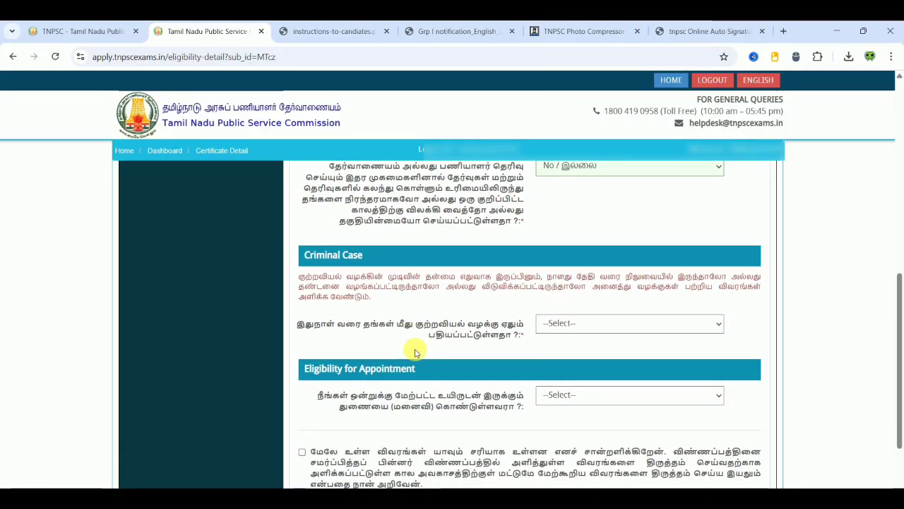
left_click(625, 323)
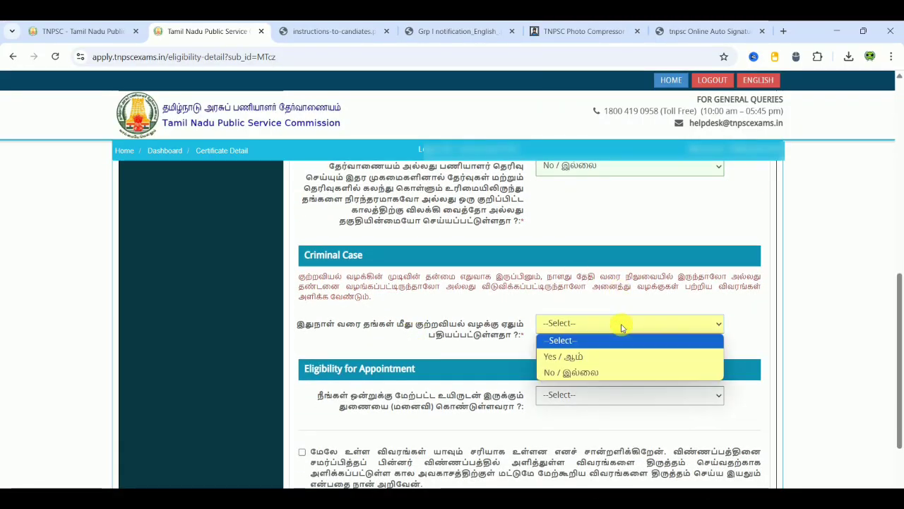
left_click(597, 374)
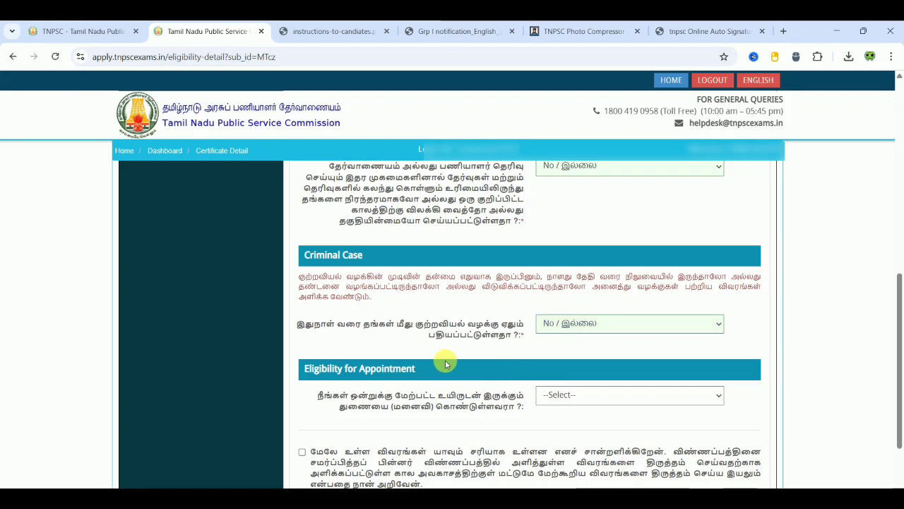
- Answer No to the more-than-one-spouse question, tick the declaration, and save eligibility details
scroll(445, 363, "down", 1)
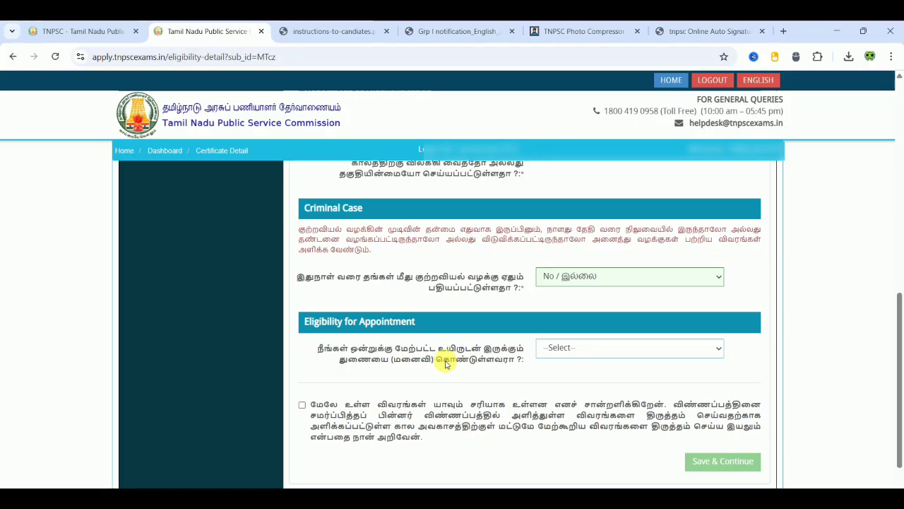
left_click(592, 348)
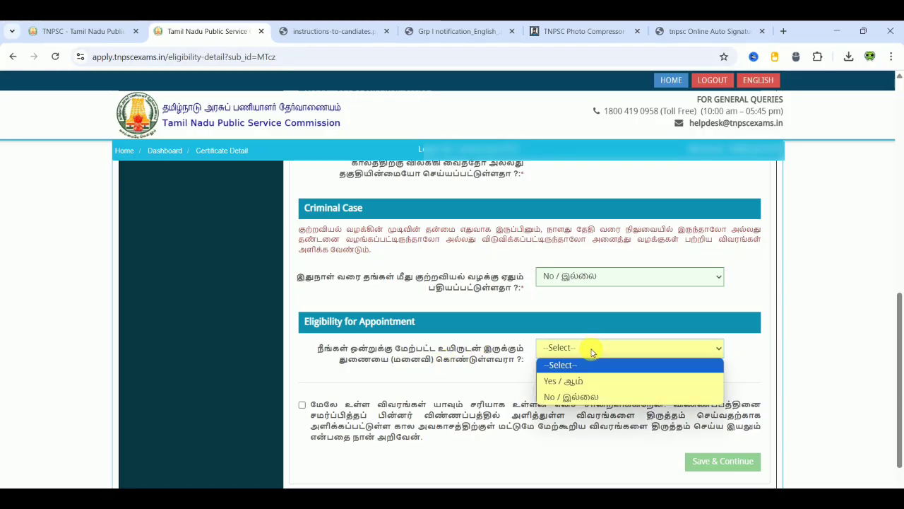
left_click(572, 398)
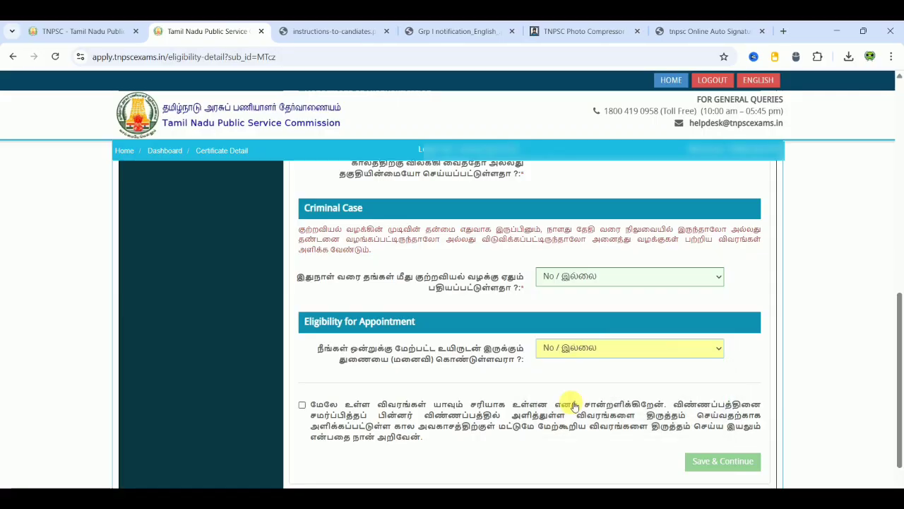
left_click(302, 405)
left_click(739, 462)
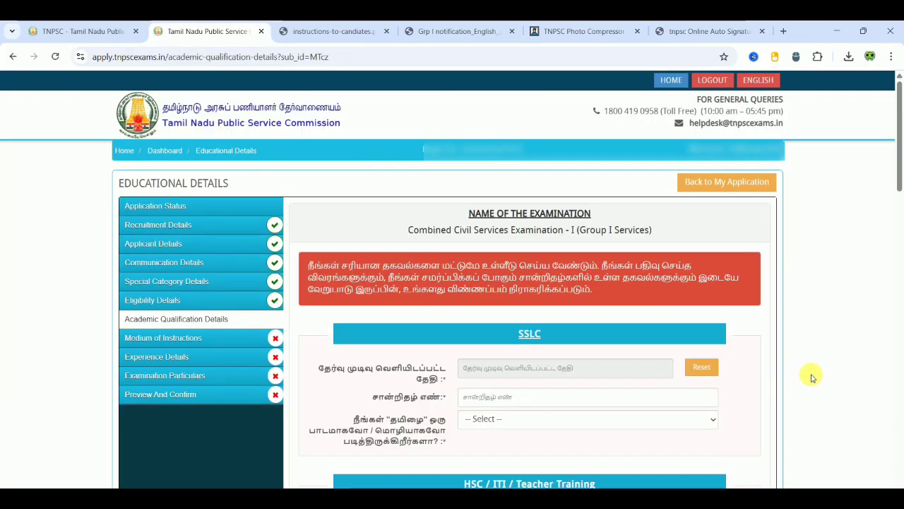
- Set the SSLC result date to 31-05-2013
scroll(811, 378, "down", 2)
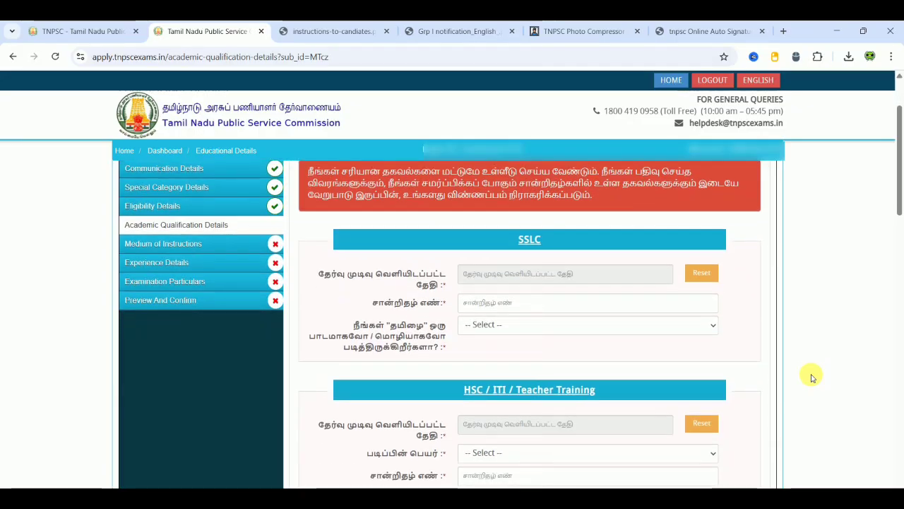
scroll(812, 378, "down", 1)
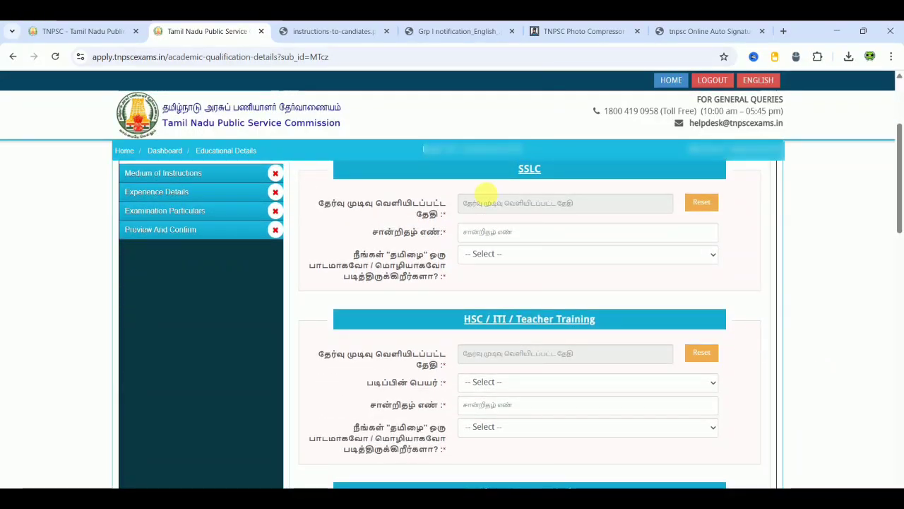
left_click(554, 168)
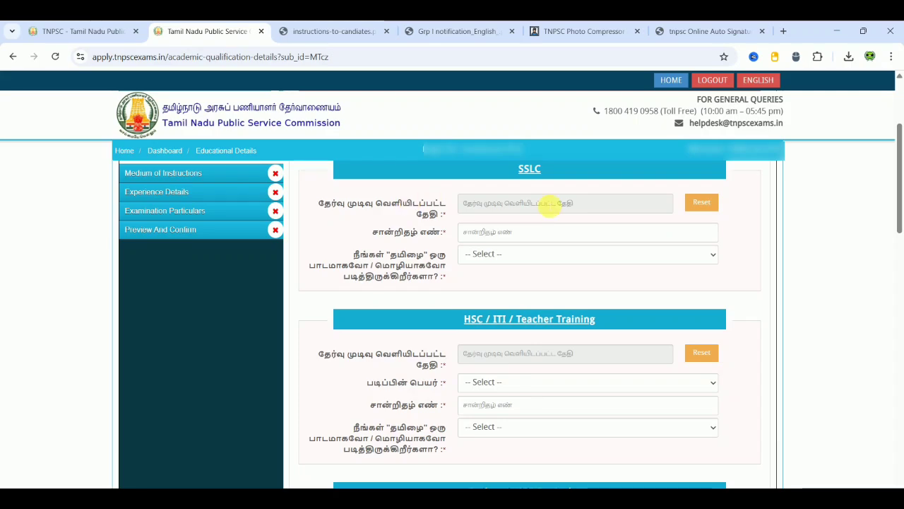
left_click(550, 205)
left_click(560, 224)
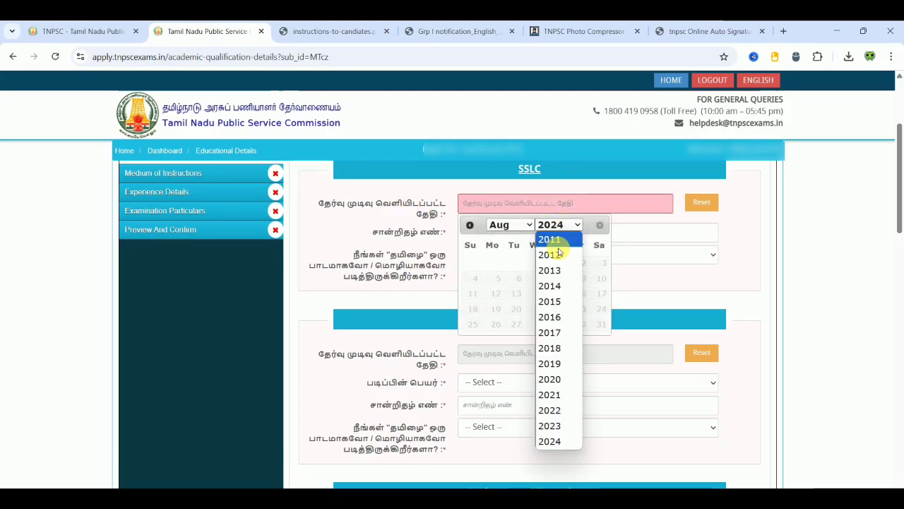
left_click(554, 271)
left_click(512, 224)
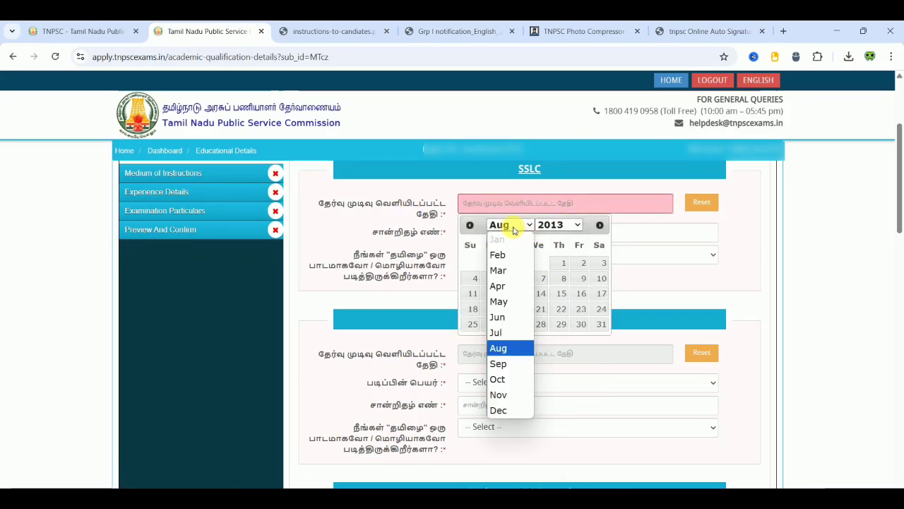
left_click(505, 300)
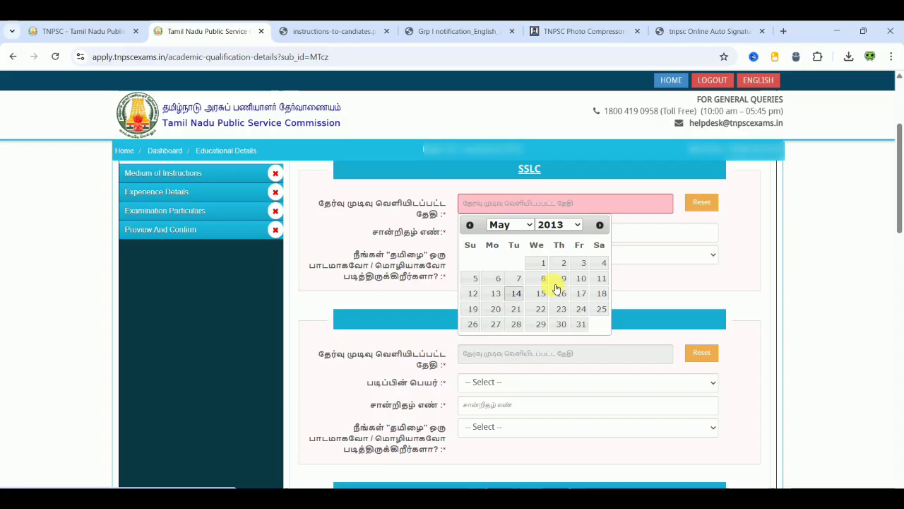
left_click(582, 324)
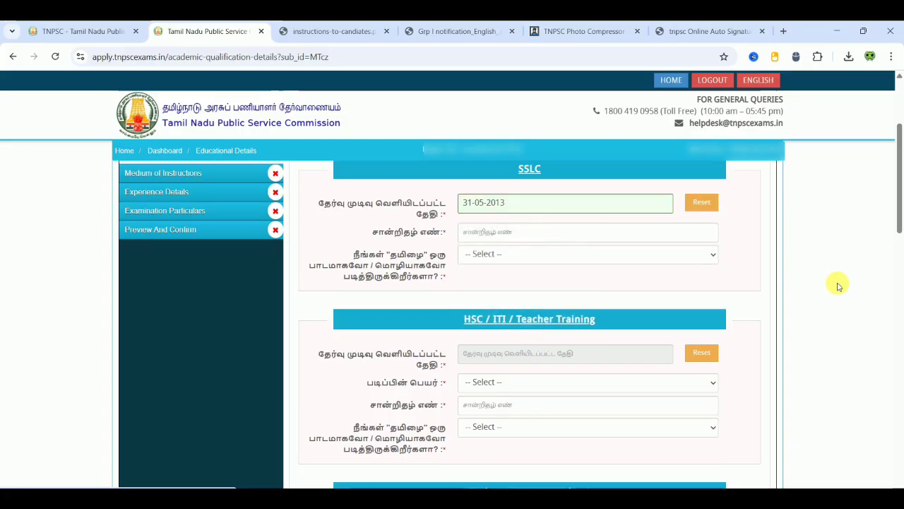
- Enter the SSLC certificate number and answer Yes to studying Tamil
left_click(486, 238)
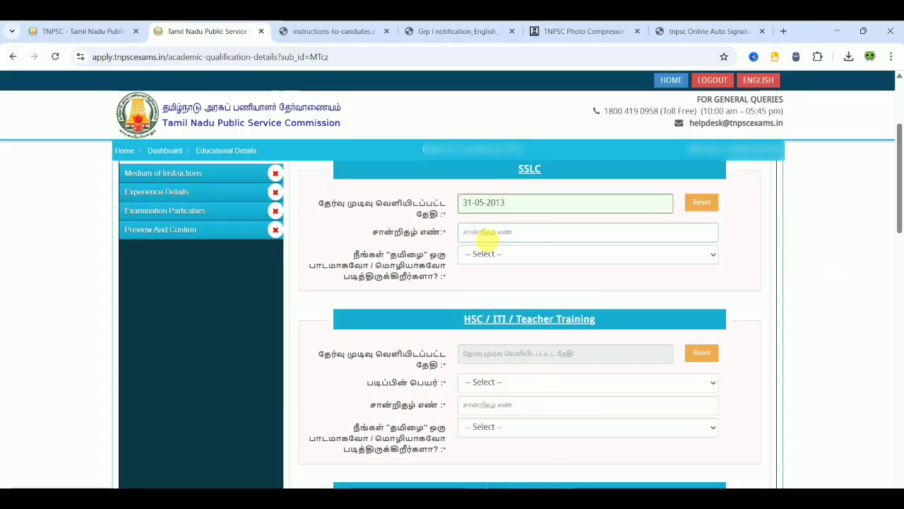
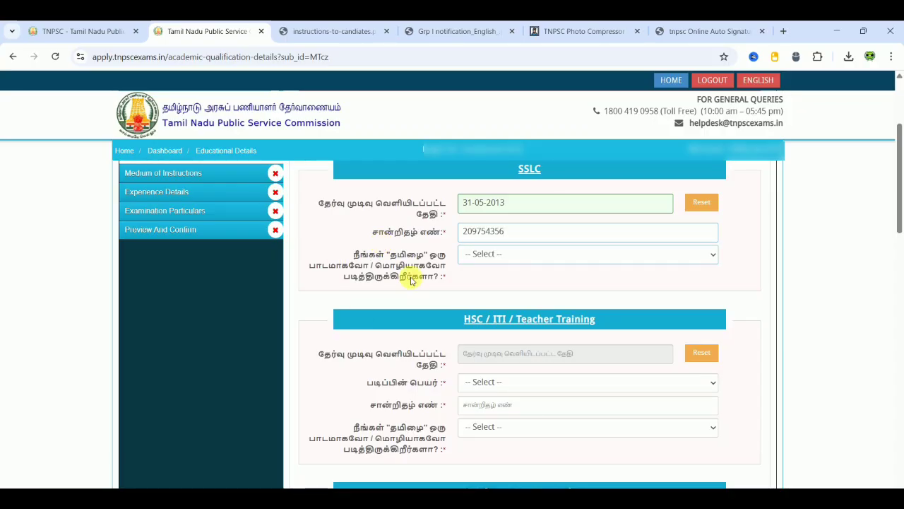
left_click(516, 254)
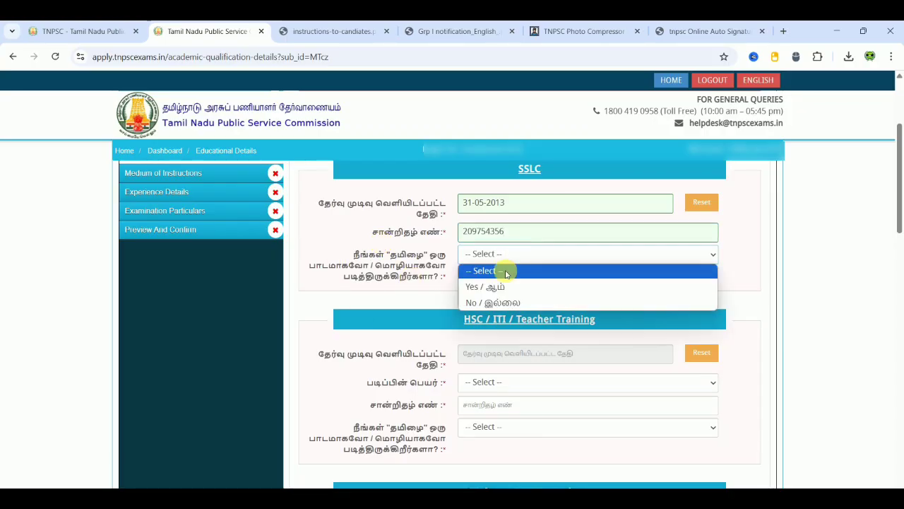
left_click(501, 287)
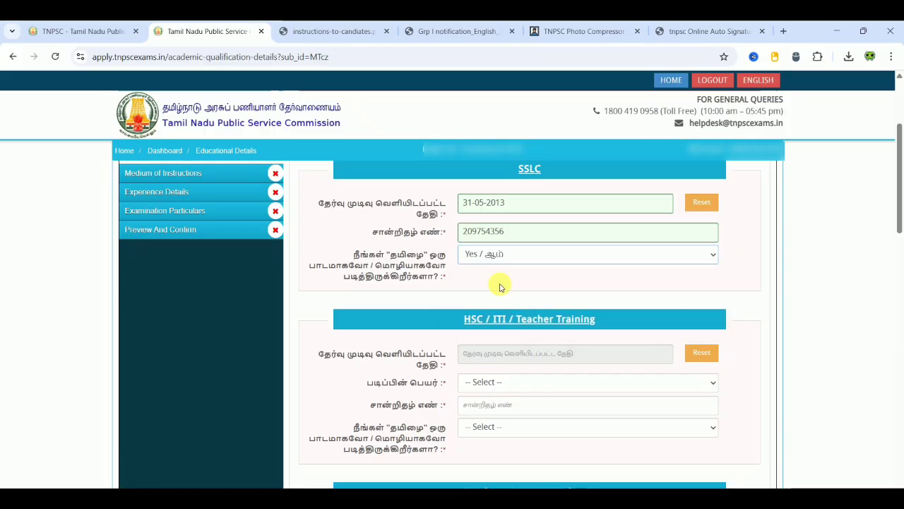
left_click(754, 323)
- Set the HSC result date to 30-05-2015
scroll(754, 327, "down", 2)
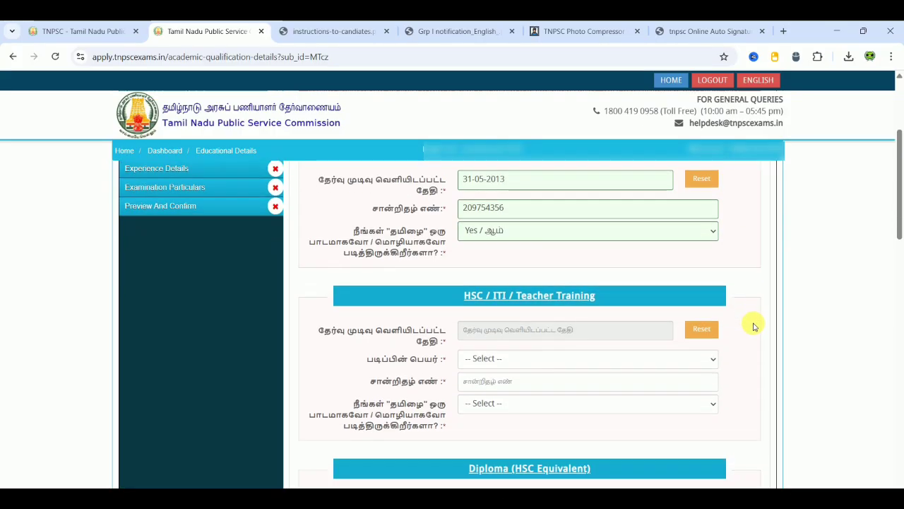
left_click(576, 219)
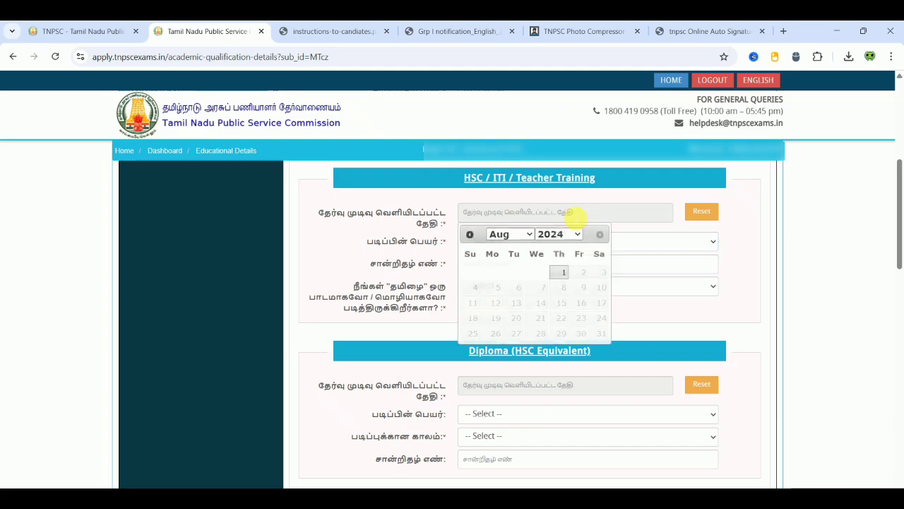
left_click(566, 233)
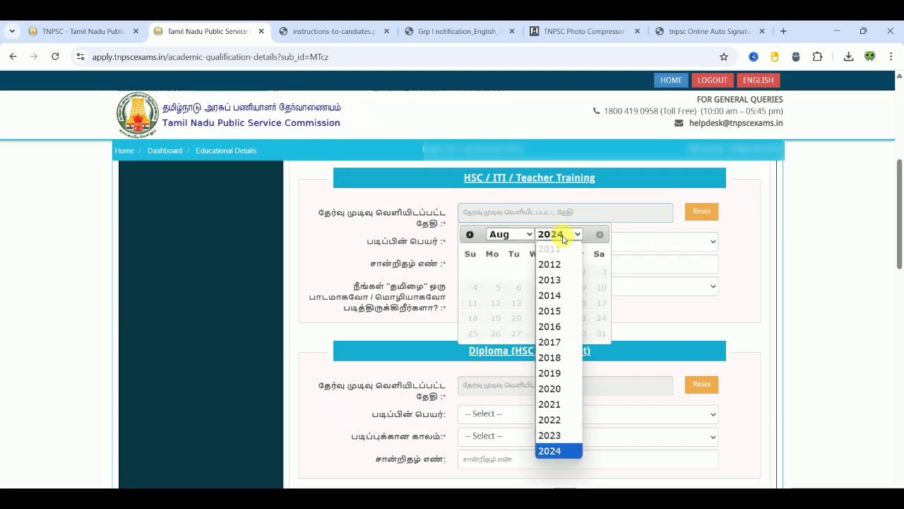
left_click(557, 313)
left_click(518, 236)
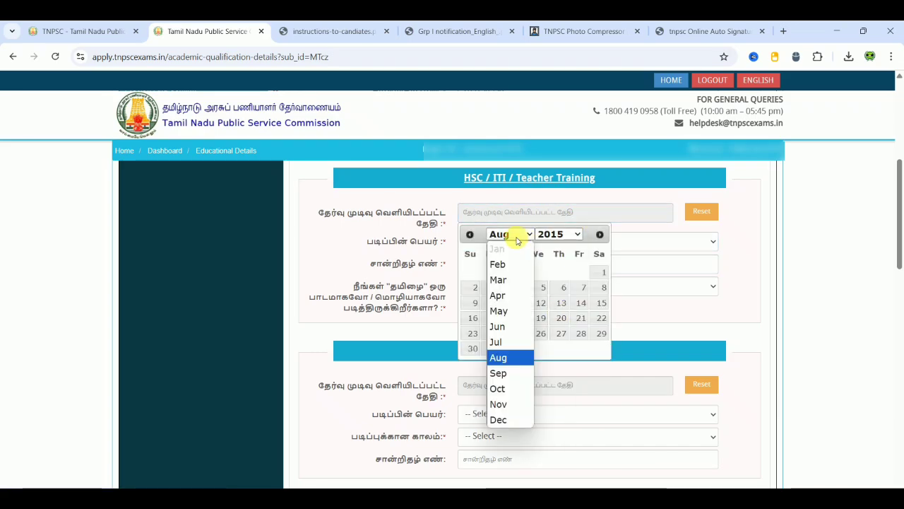
left_click(506, 319)
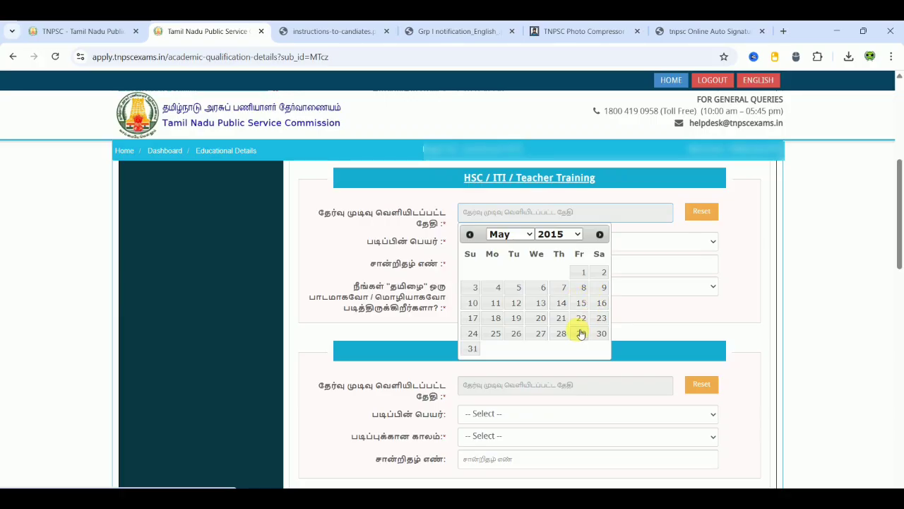
left_click(605, 334)
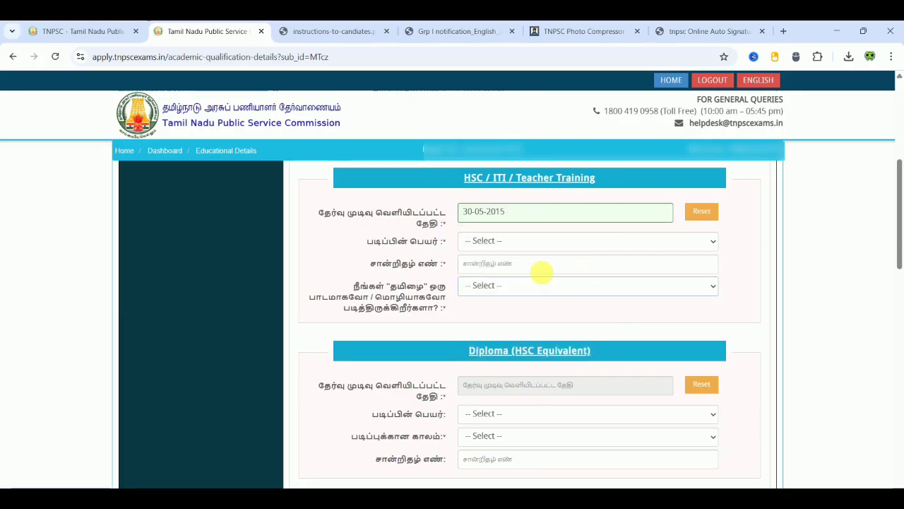
- Choose HSC/SENIOR SECONDARY CERTIFICATE, enter the certificate number, and answer Yes to studying Tamil
left_click(516, 242)
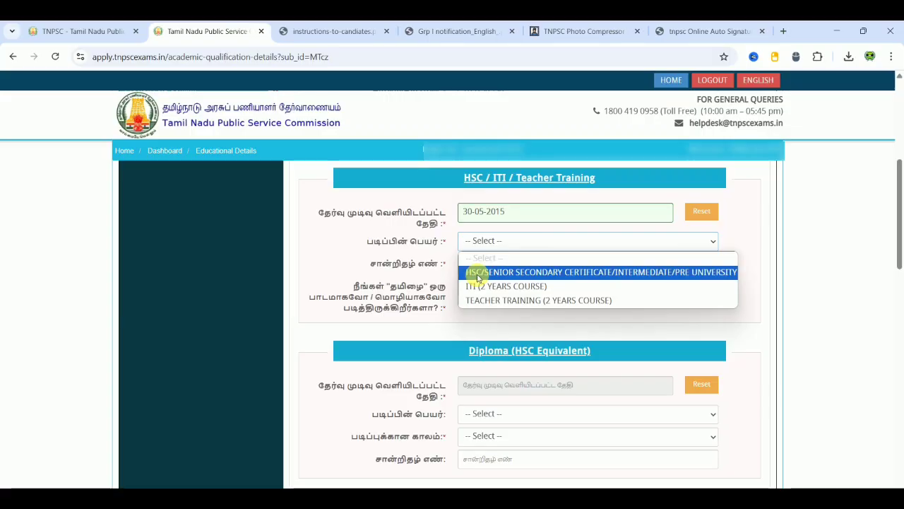
left_click(489, 271)
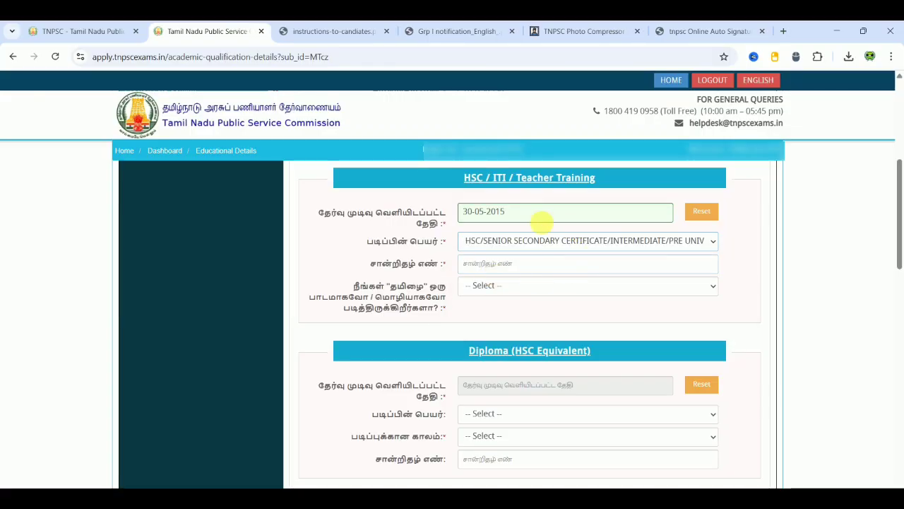
left_click(542, 262)
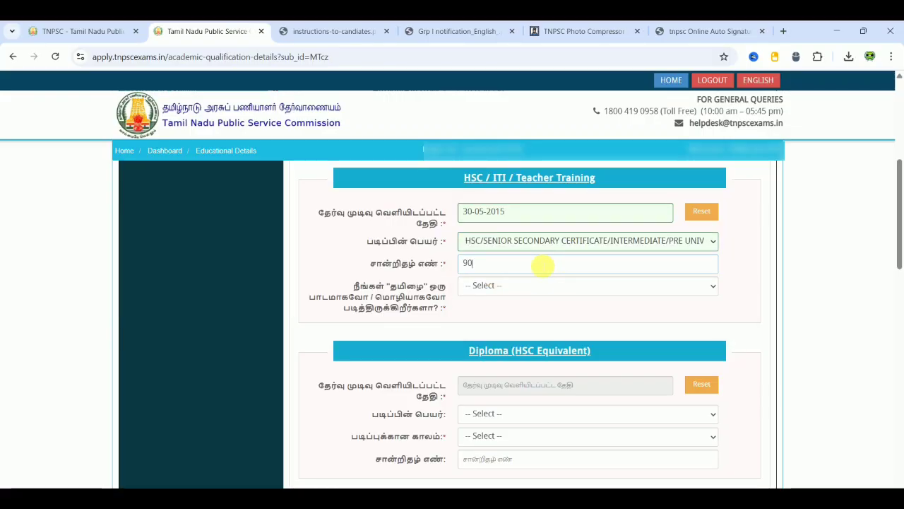
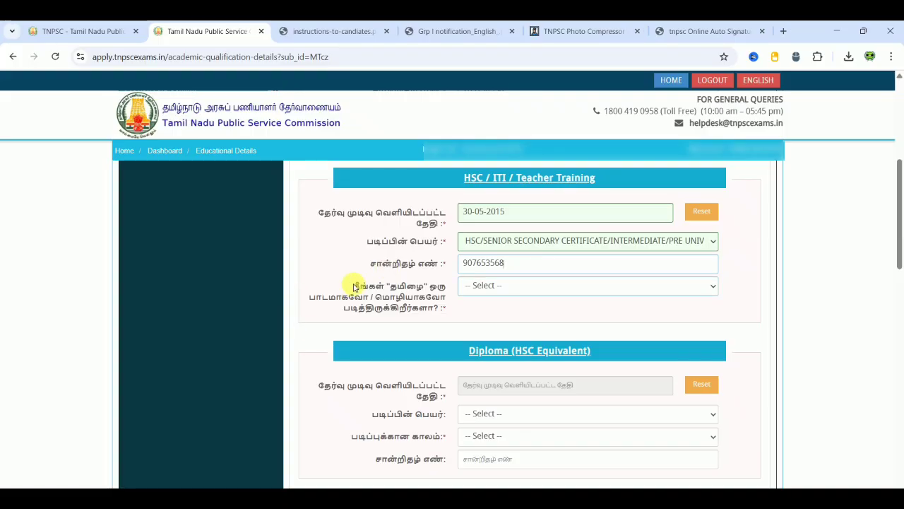
left_click(498, 286)
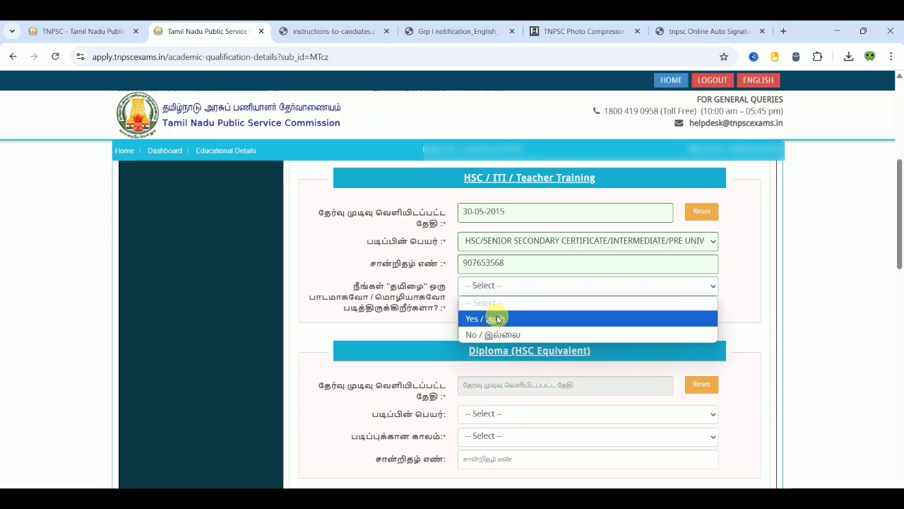
left_click(498, 319)
scroll(828, 344, "down", 1)
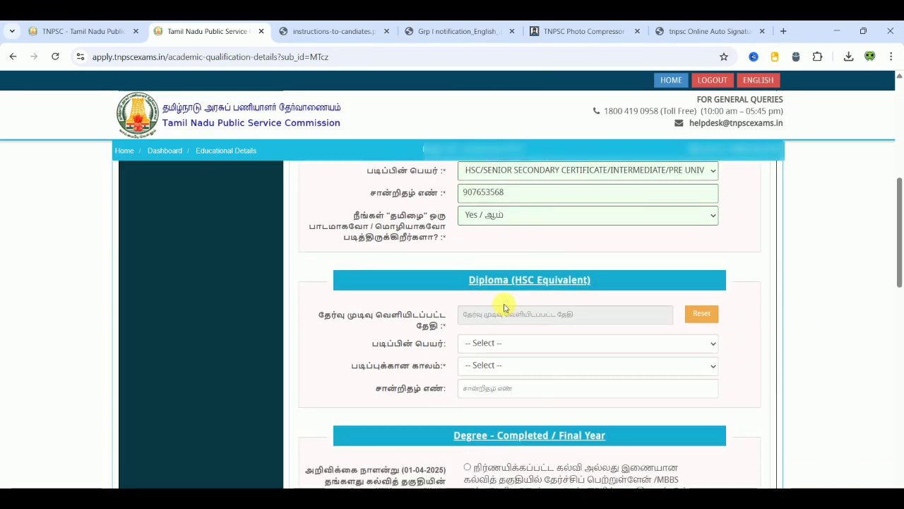
scroll(823, 312, "down", 1)
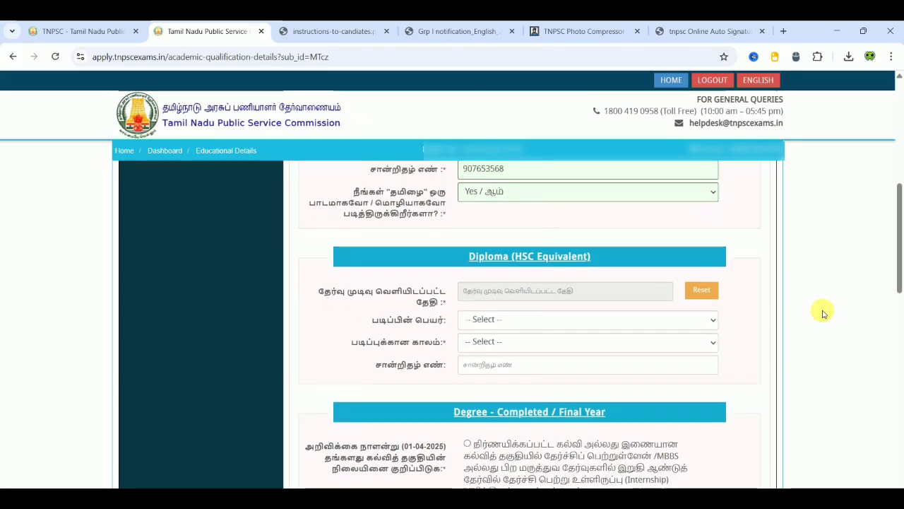
scroll(823, 313, "down", 3)
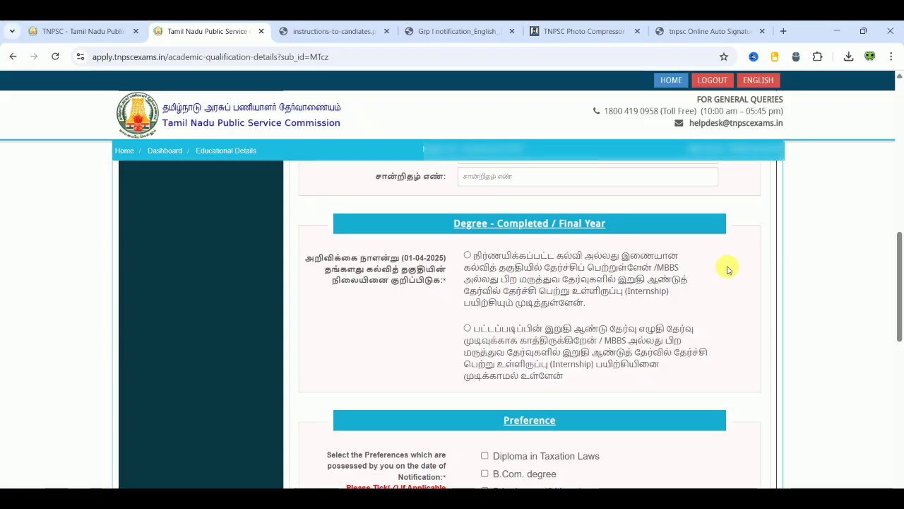
- Set the degree status to completed by 01-04-2025, revealing the blank UG and PG Degree sections
left_click(466, 255)
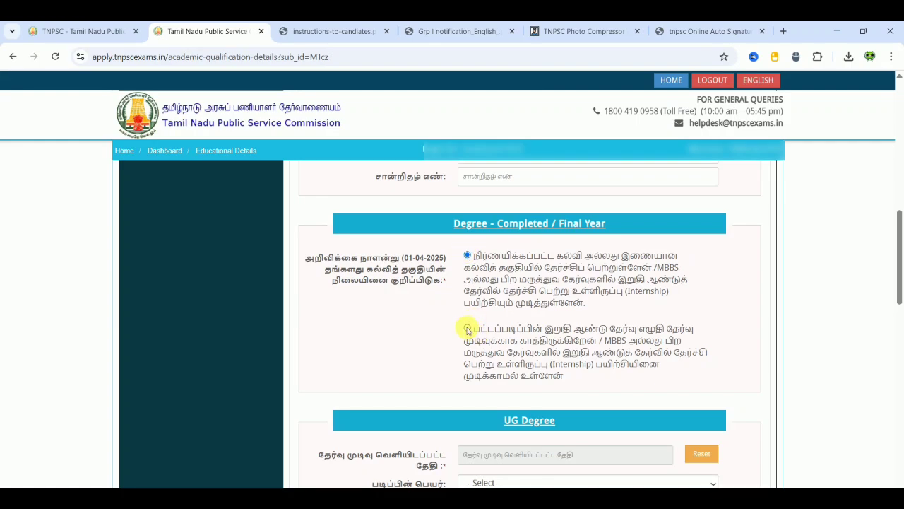
left_click(467, 329)
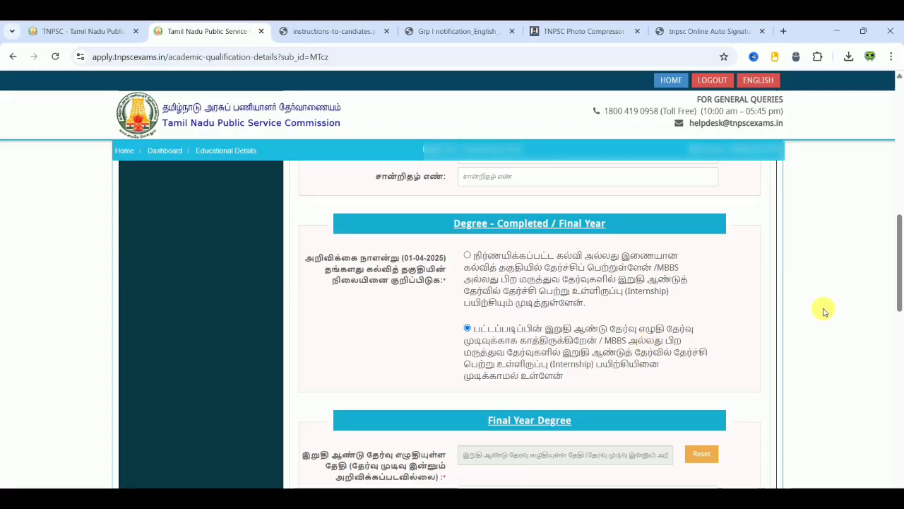
scroll(824, 311, "down", 2)
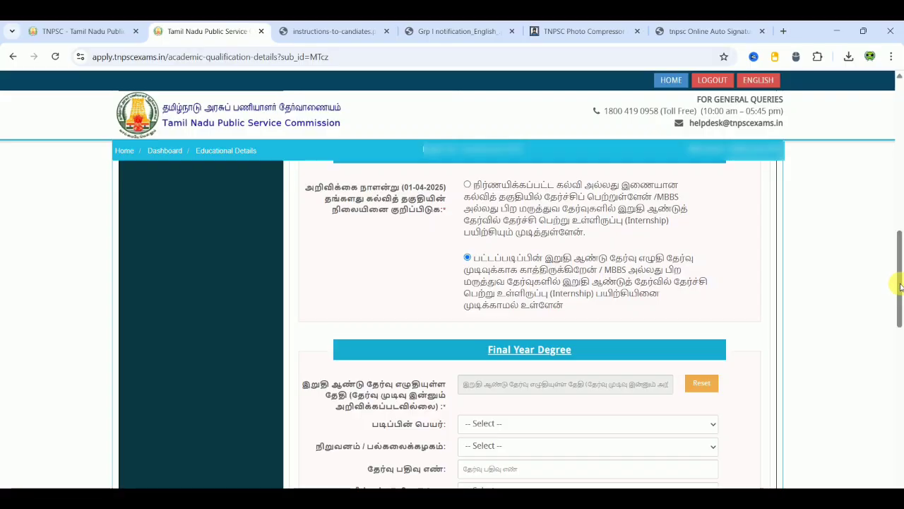
scroll(899, 303, "down", 2)
scroll(902, 325, "down", 7)
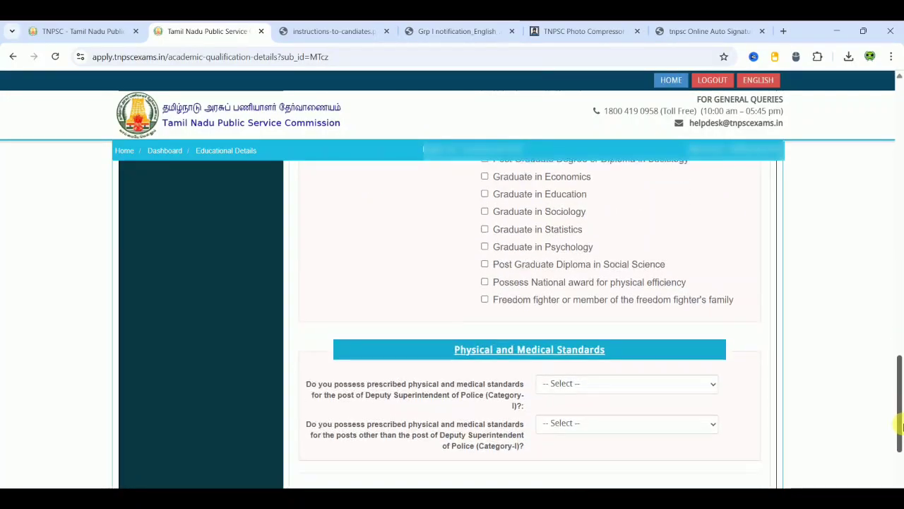
left_click_drag(903, 347, 896, 268)
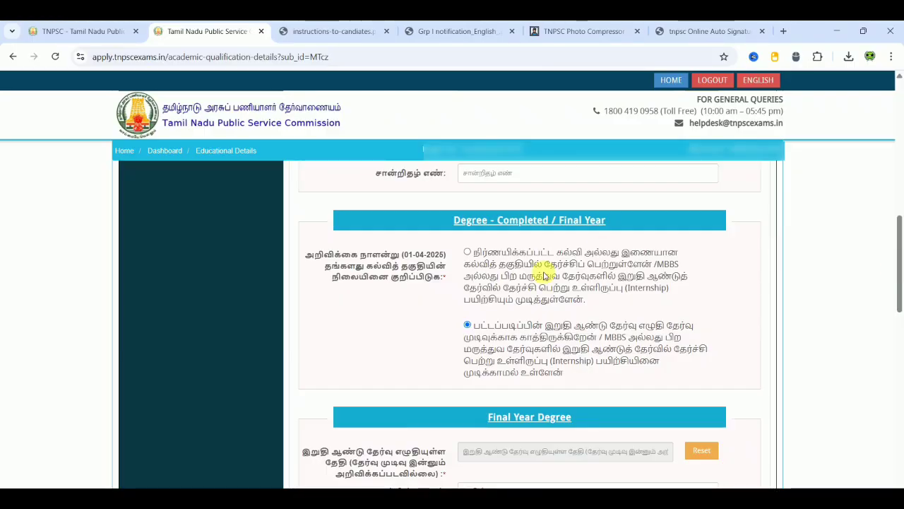
left_click(467, 253)
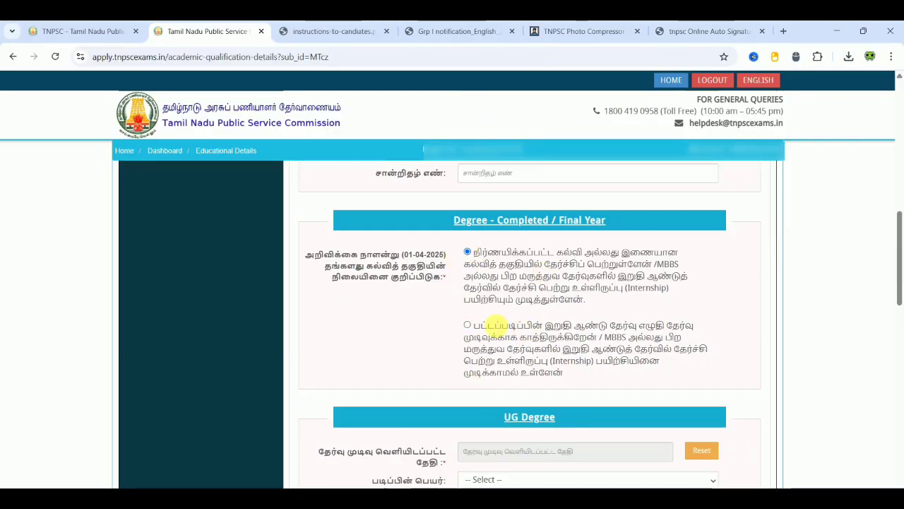
scroll(853, 358, "down", 2)
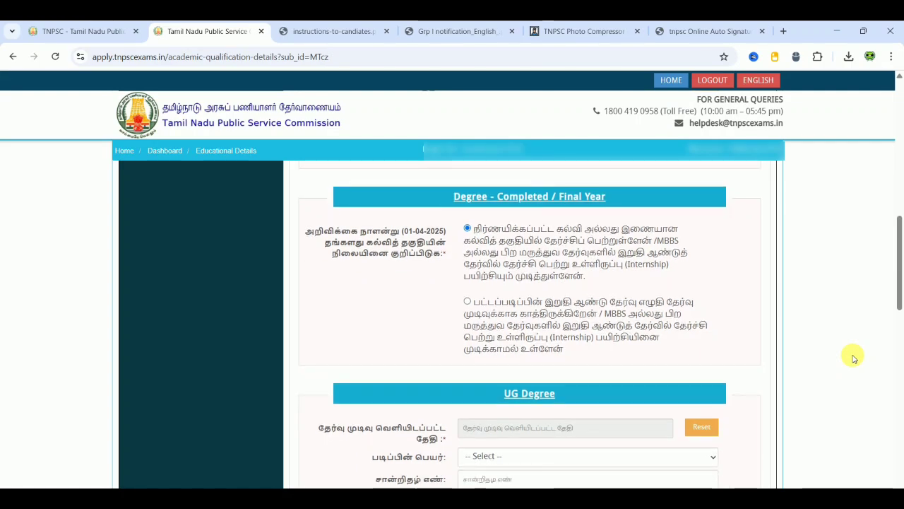
scroll(853, 358, "down", 1)
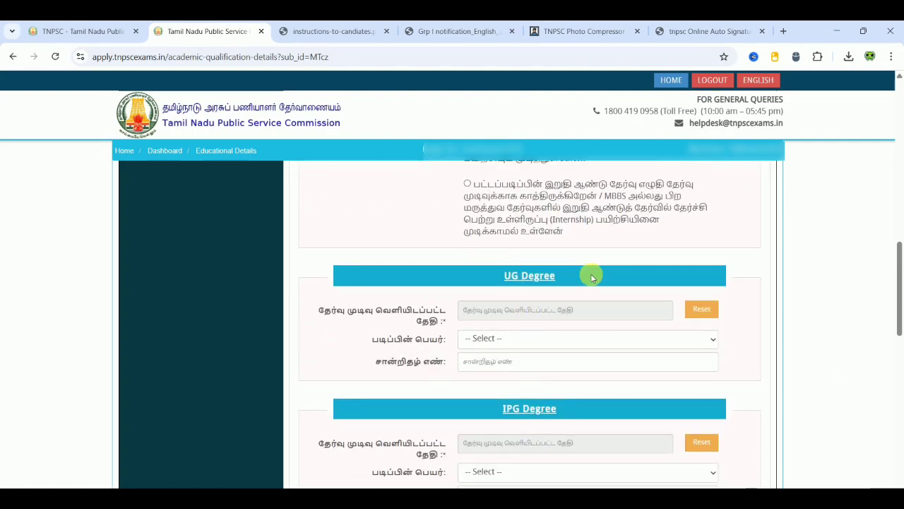
- Set the UG result date to 04-10-2018 and the course to Any UG Degree
left_click(536, 311)
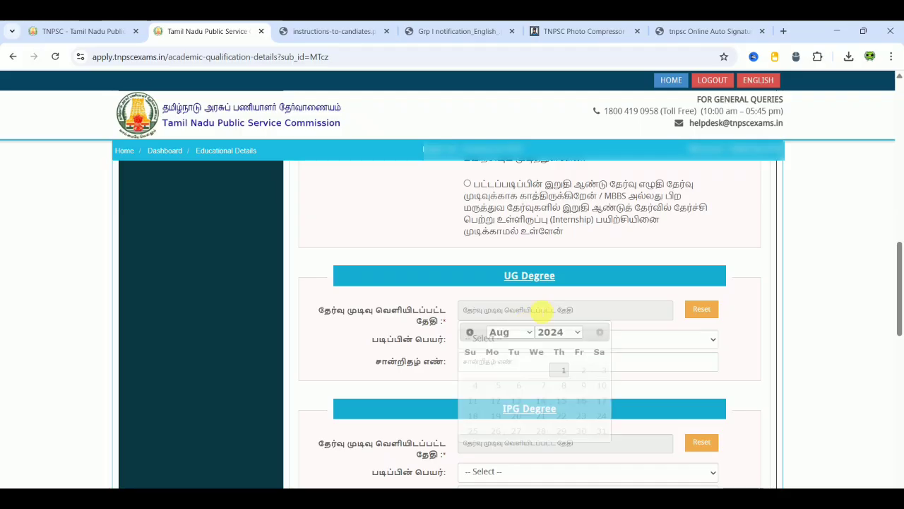
left_click(558, 331)
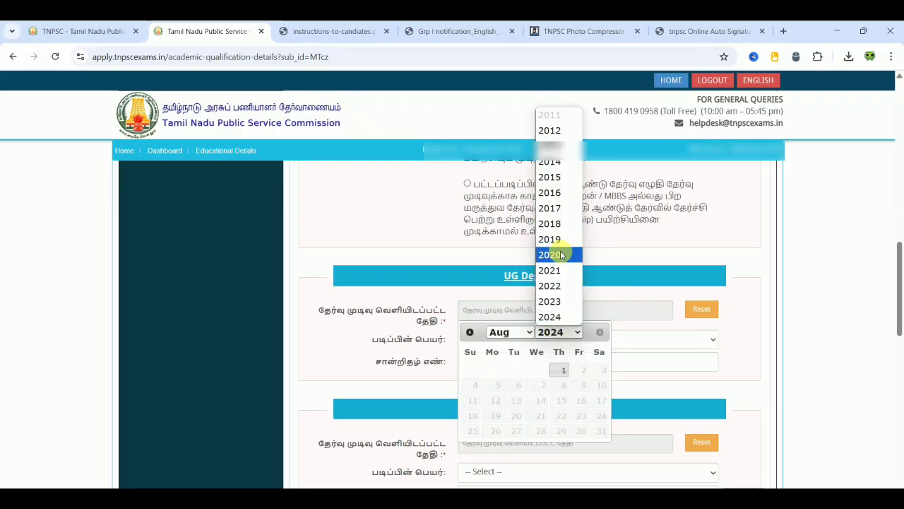
left_click(551, 224)
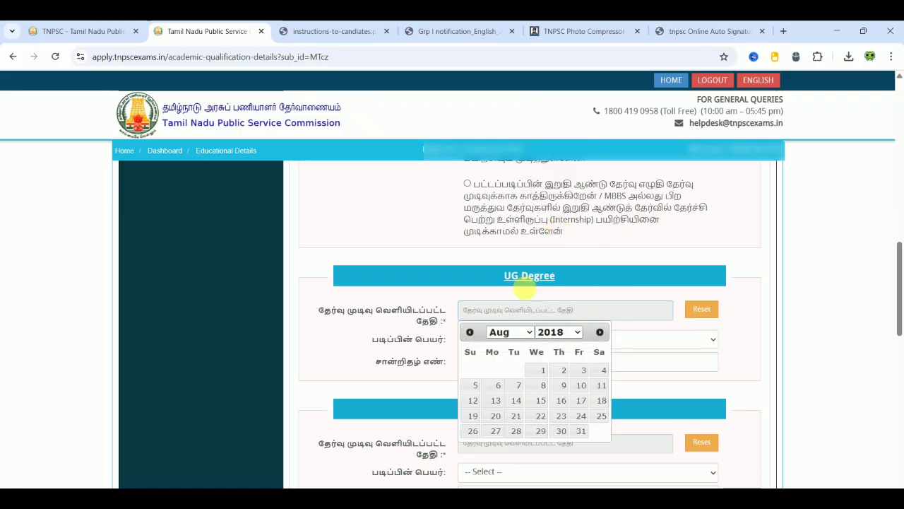
left_click(514, 335)
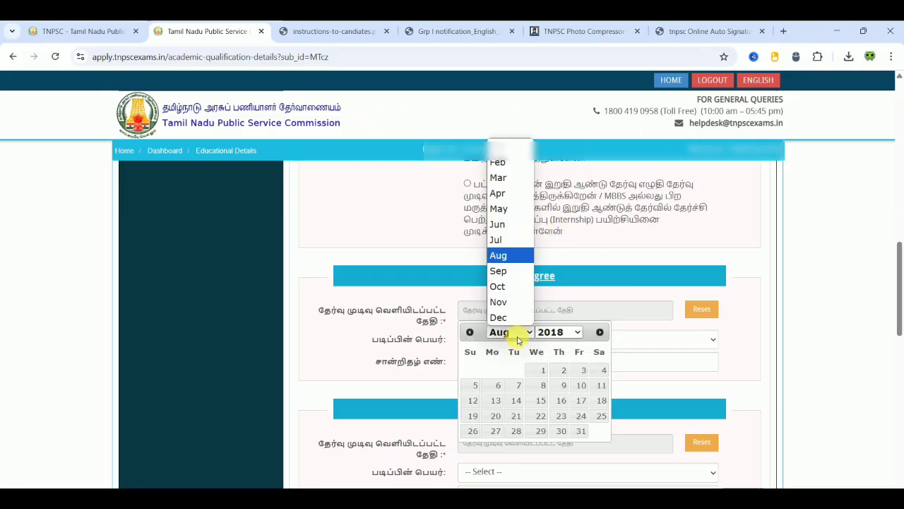
left_click(507, 285)
left_click(565, 369)
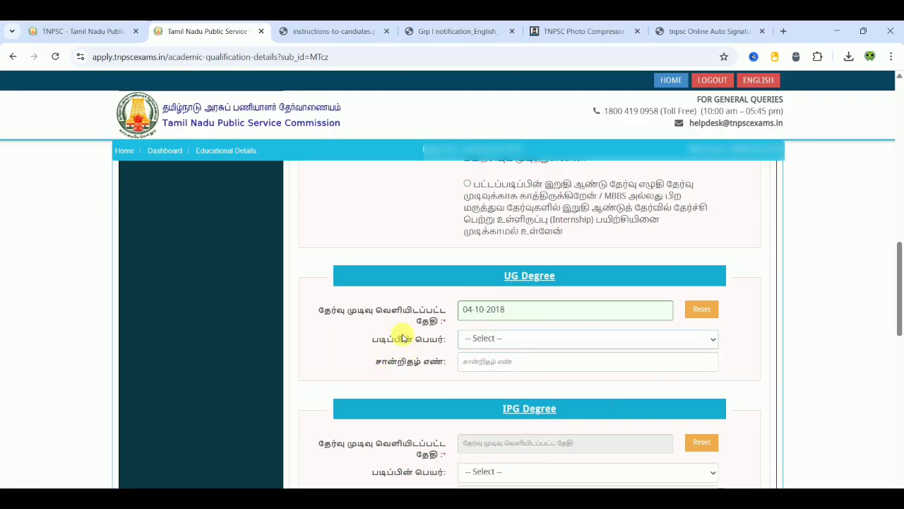
left_click(515, 343)
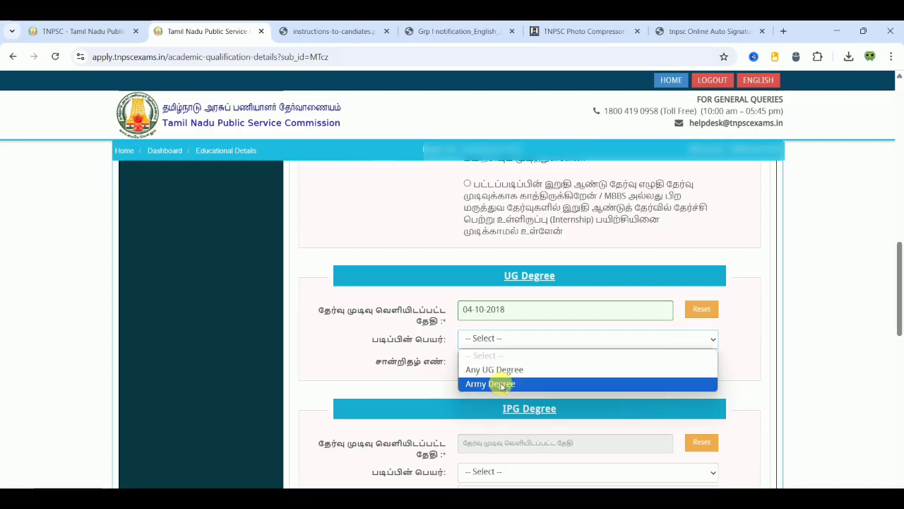
left_click(495, 369)
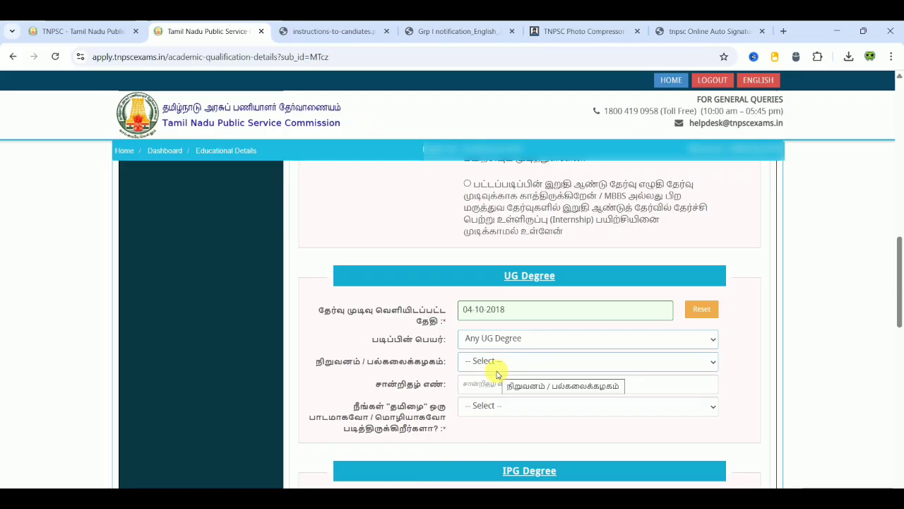
- Choose Thiruvalluvar University, enter the certificate number, and answer Yes to having studied Tamil
left_click(544, 362)
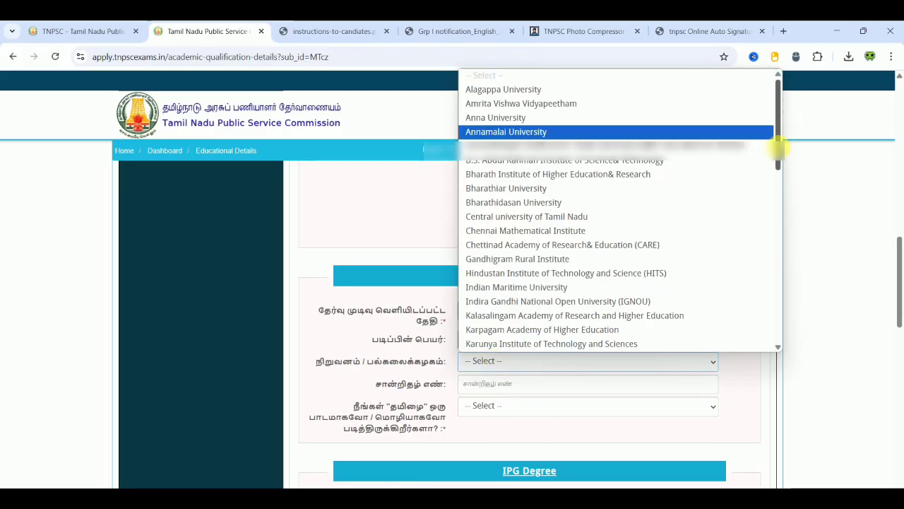
left_click_drag(778, 148, 787, 337)
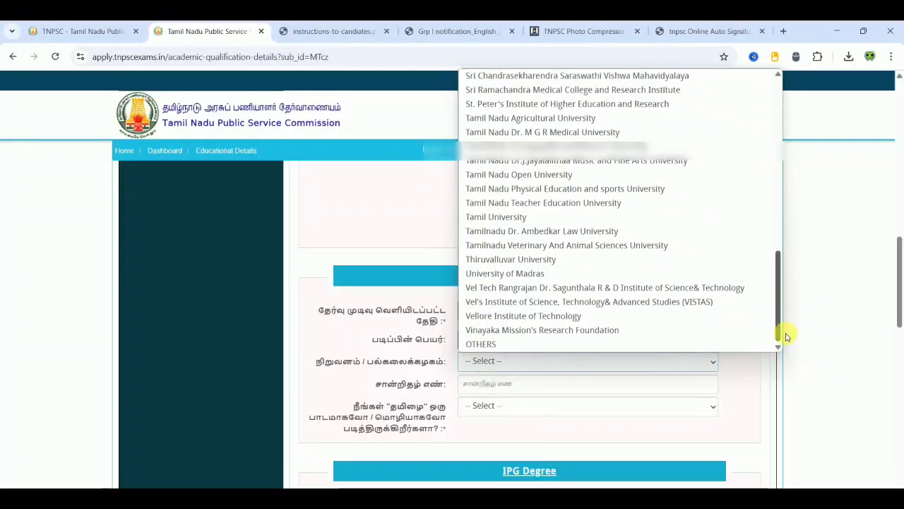
left_click(538, 262)
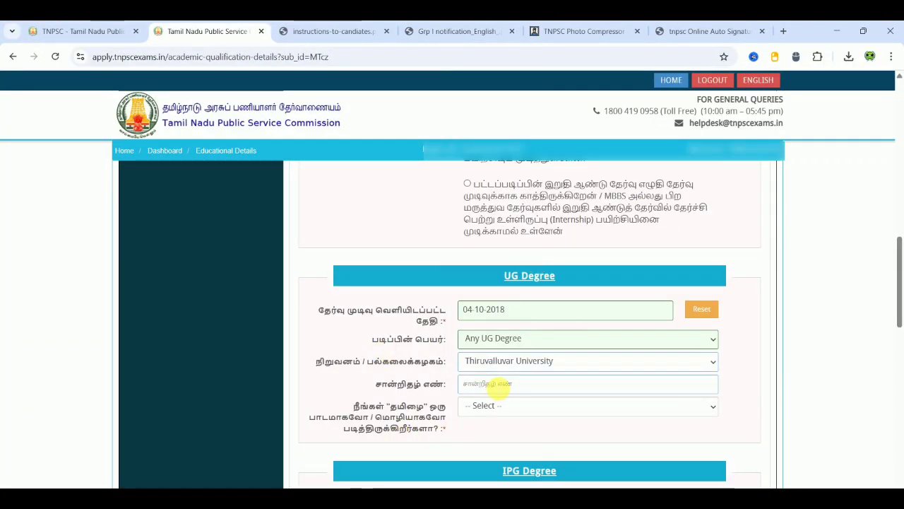
left_click(497, 385)
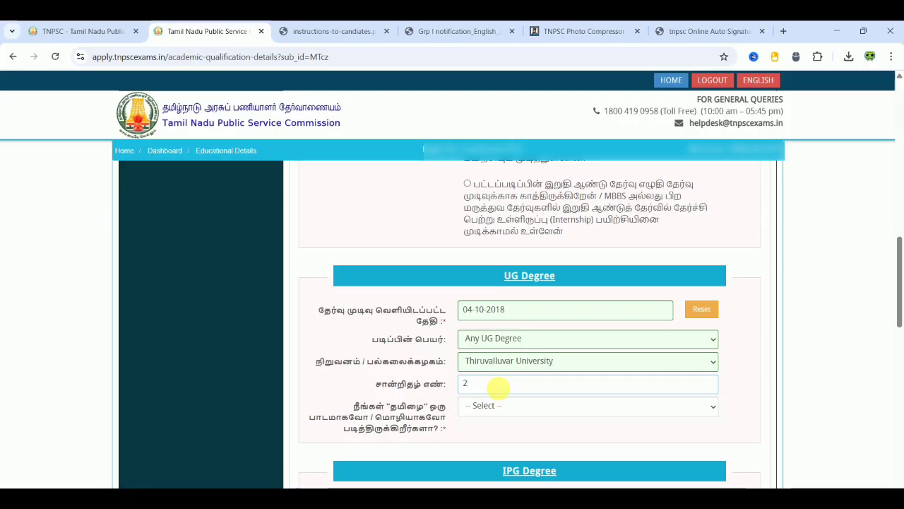
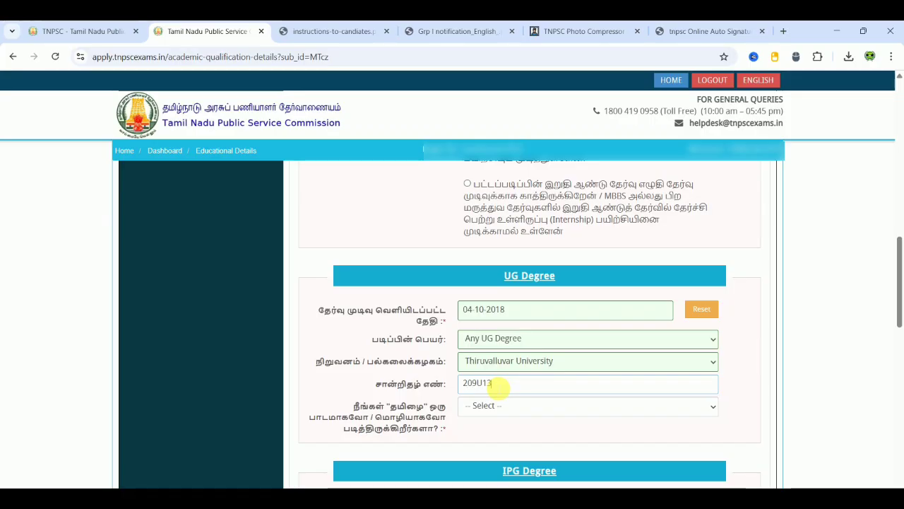
left_click(811, 399)
scroll(811, 399, "down", 2)
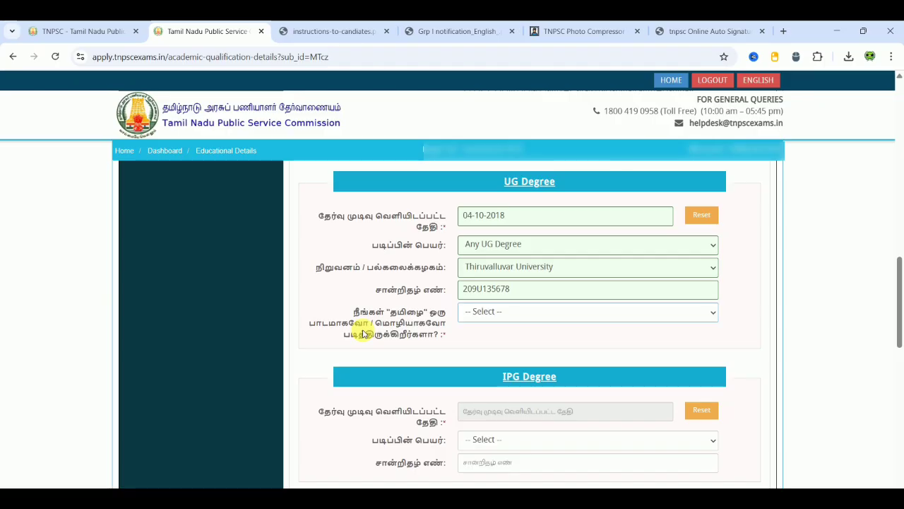
left_click(511, 313)
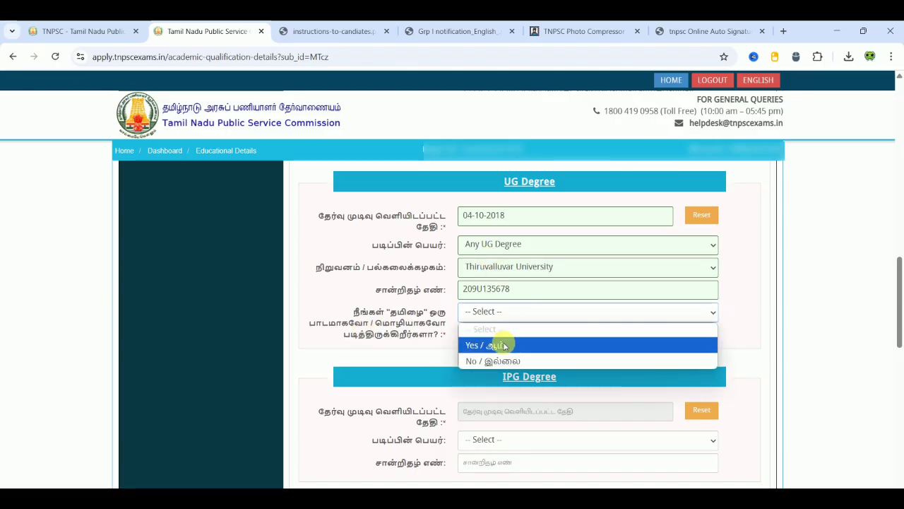
left_click(505, 344)
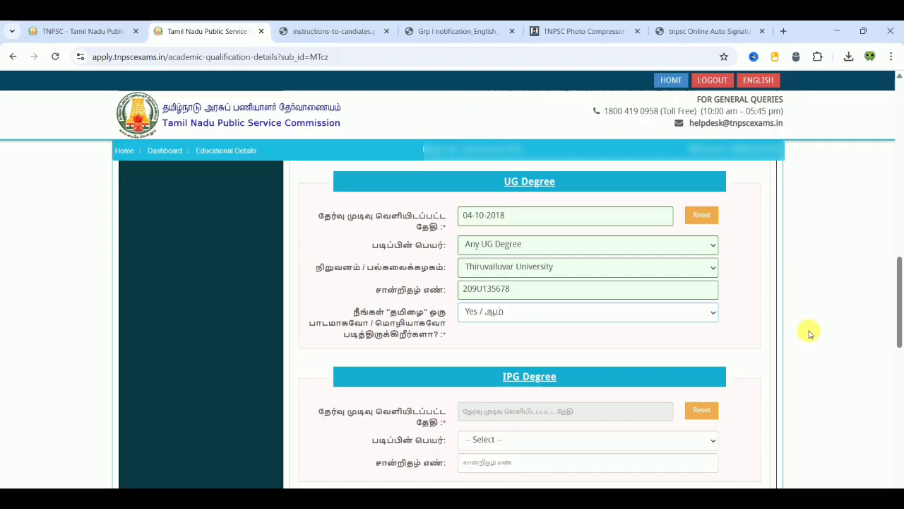
scroll(810, 335, "down", 1)
scroll(811, 335, "down", 2)
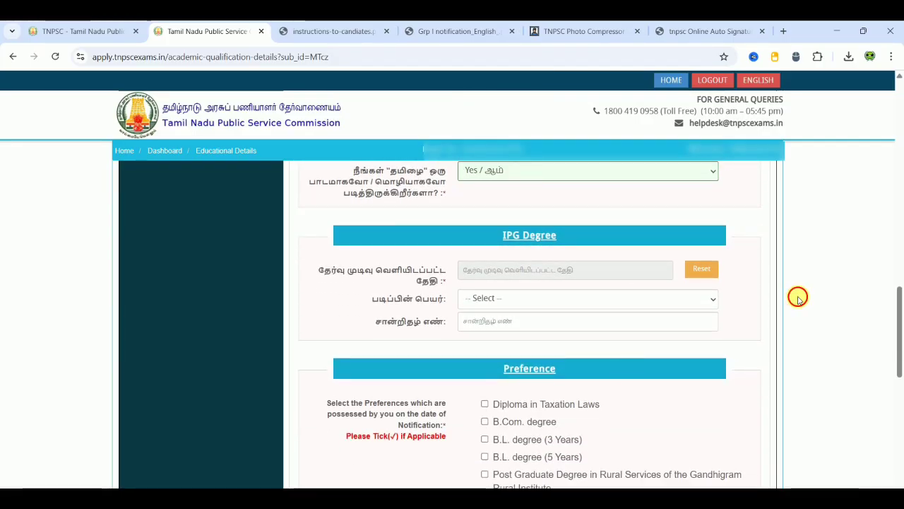
scroll(798, 300, "down", 2)
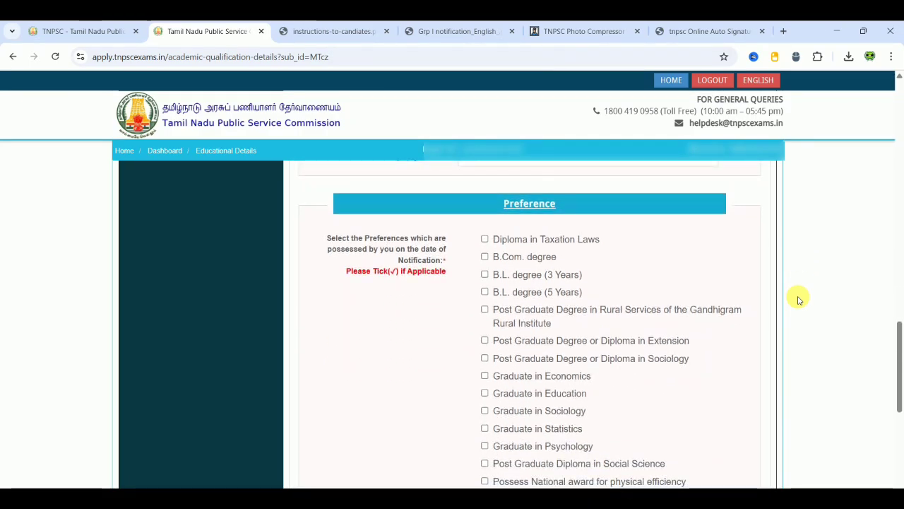
scroll(798, 300, "down", 3)
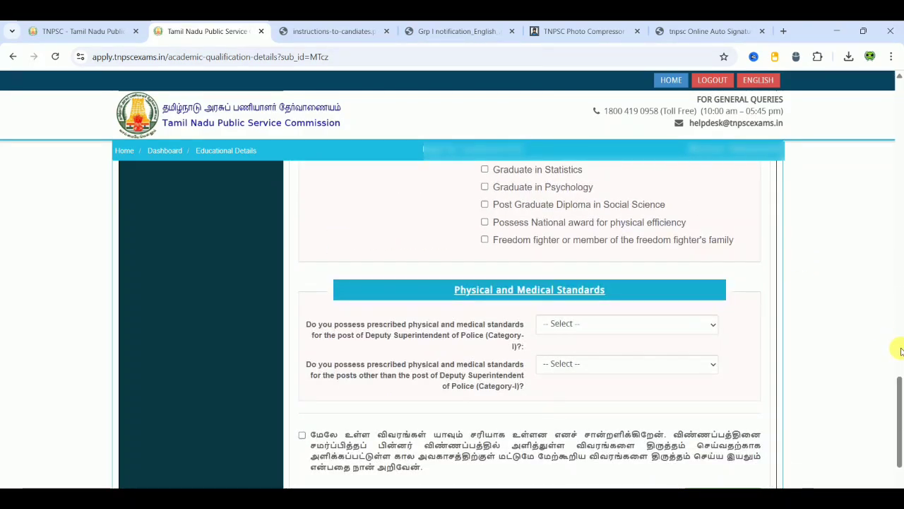
left_click_drag(900, 388, 895, 303)
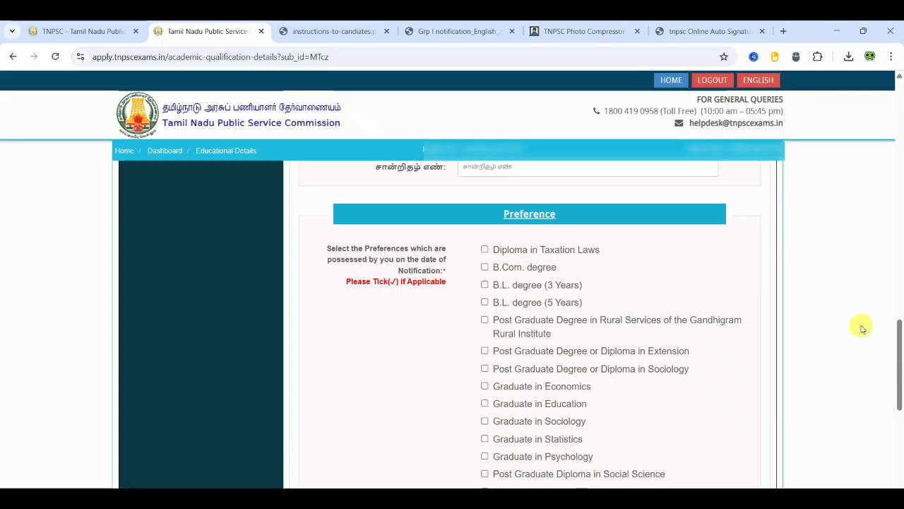
scroll(862, 328, "down", 2)
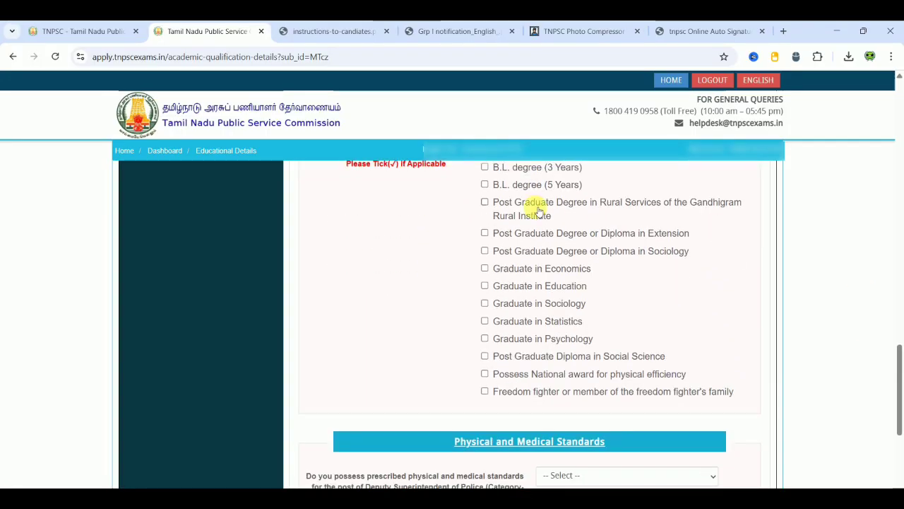
left_click(485, 286)
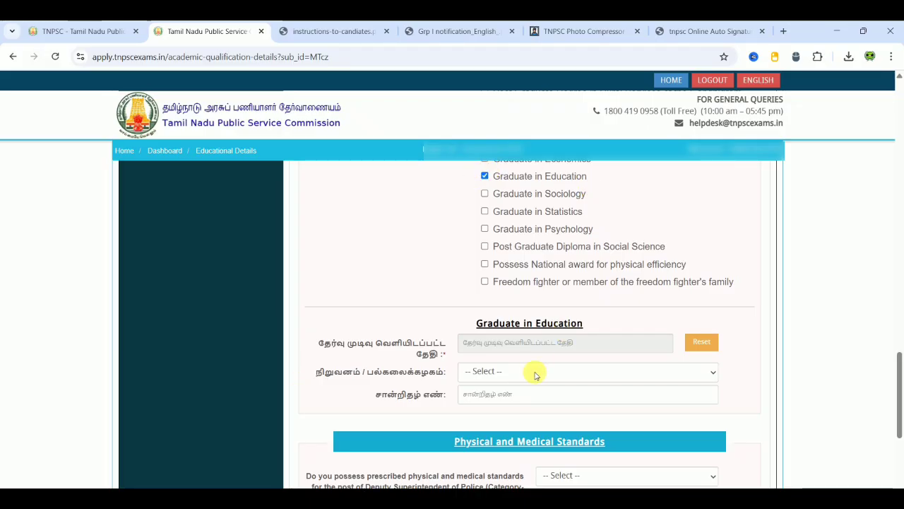
left_click(485, 177)
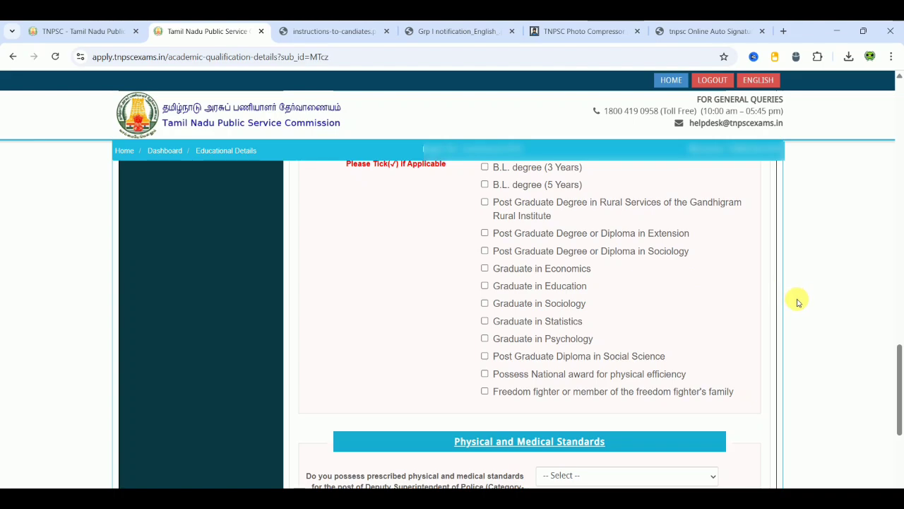
scroll(797, 303, "up", 1)
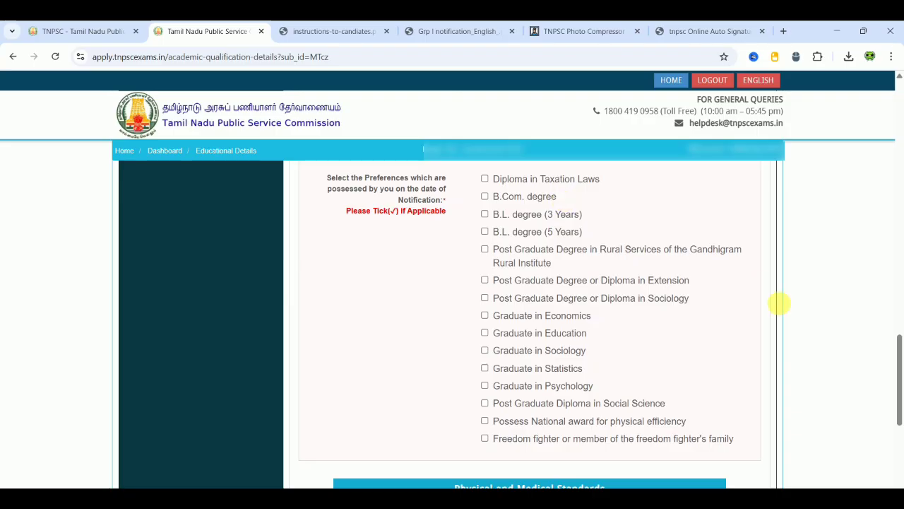
scroll(801, 333, "down", 1)
scroll(801, 335, "down", 3)
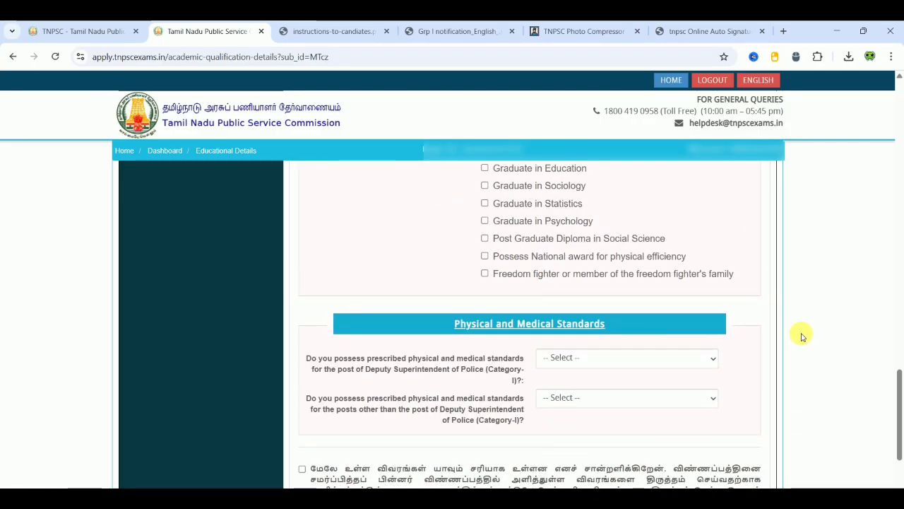
scroll(801, 336, "down", 1)
scroll(802, 337, "down", 1)
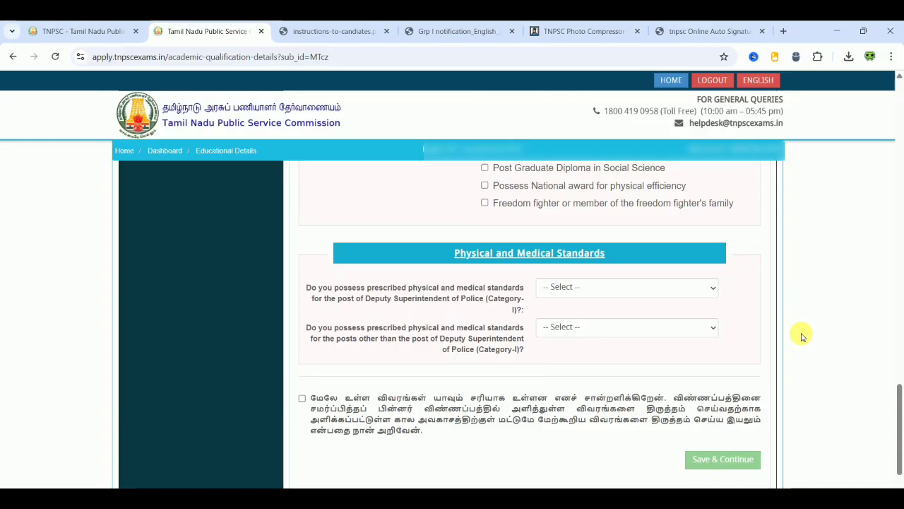
scroll(801, 336, "down", 1)
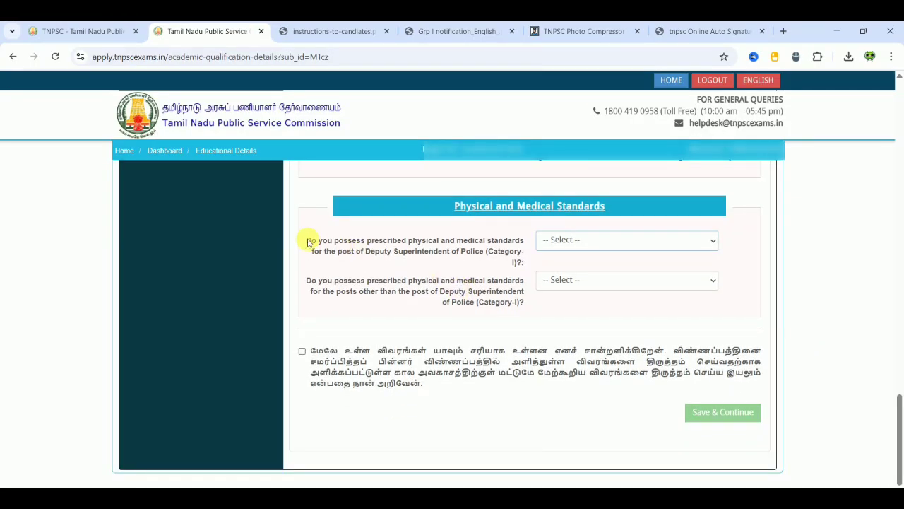
- Answer Yes to the Deputy Superintendent of Police physical and medical standards question
left_click(608, 250)
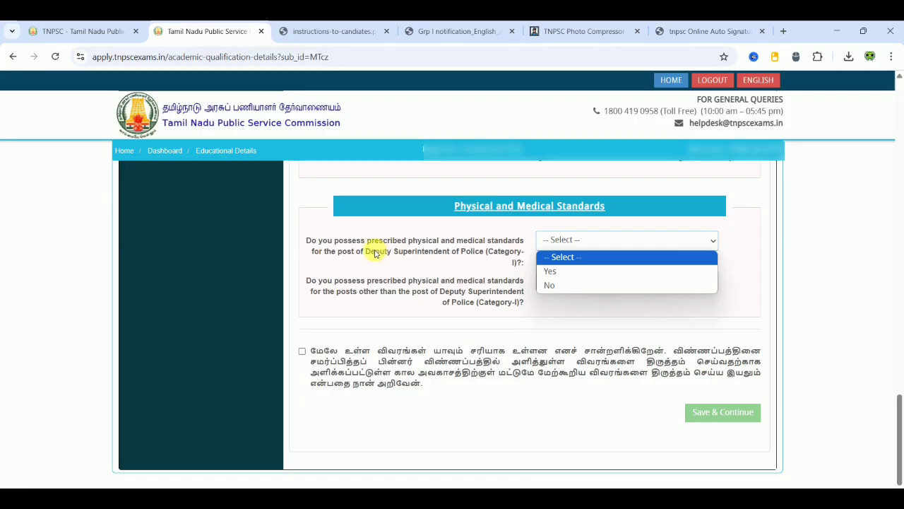
left_click(568, 271)
left_click(471, 274)
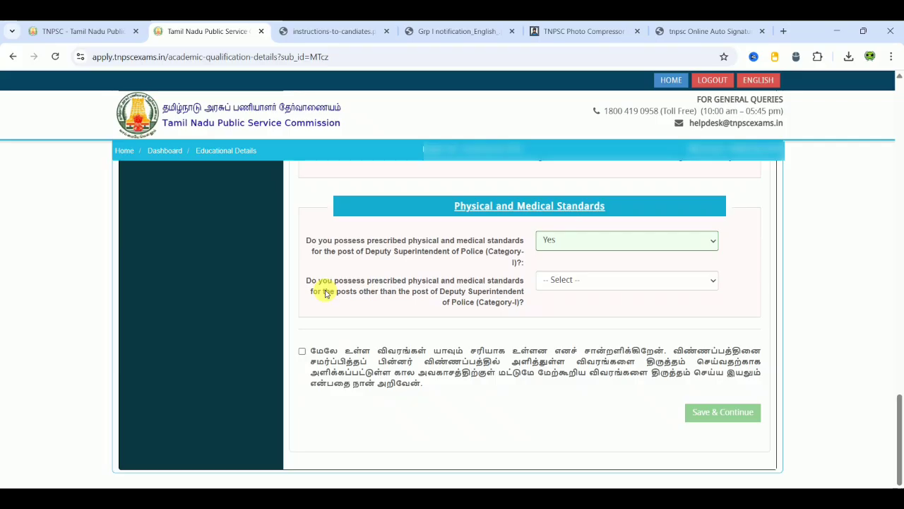
left_click(586, 279)
- Answer Yes for the other posts' standards after checking section 4.3.2 on page 7 of the notification PDF
left_click(566, 316)
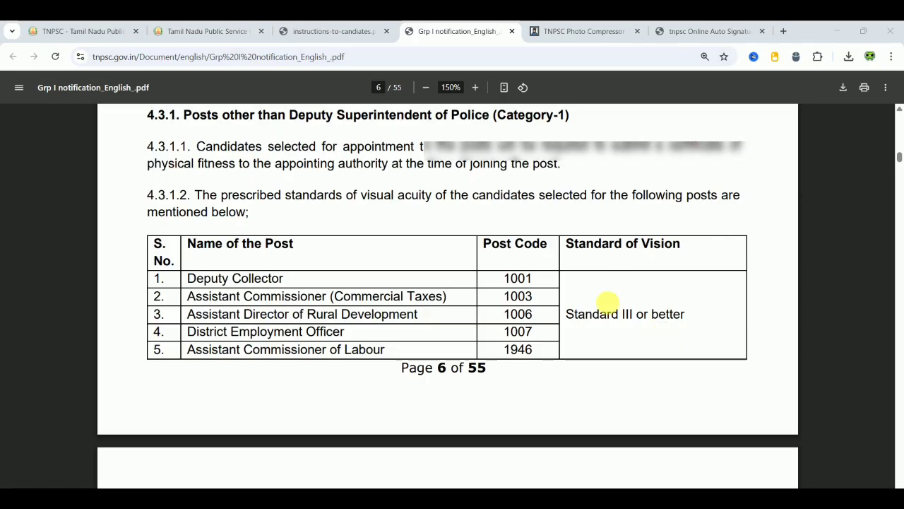
scroll(858, 282, "down", 1)
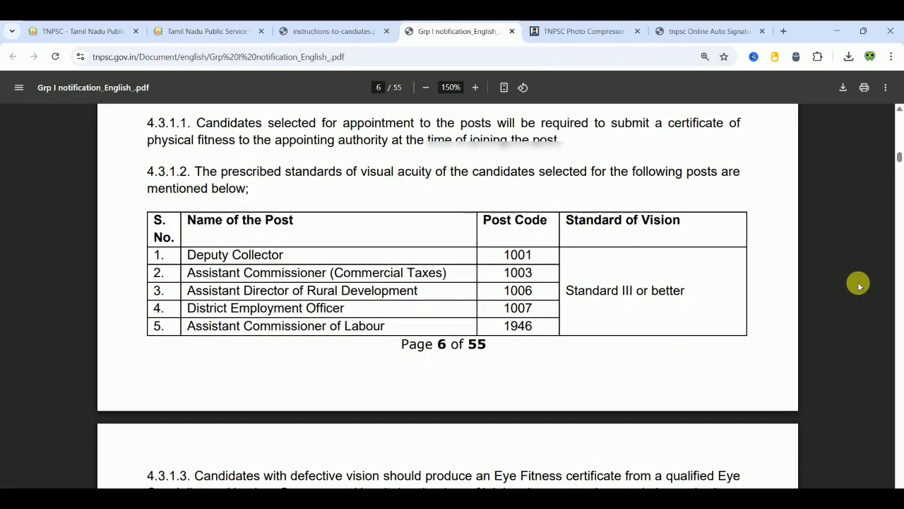
scroll(860, 284, "down", 5)
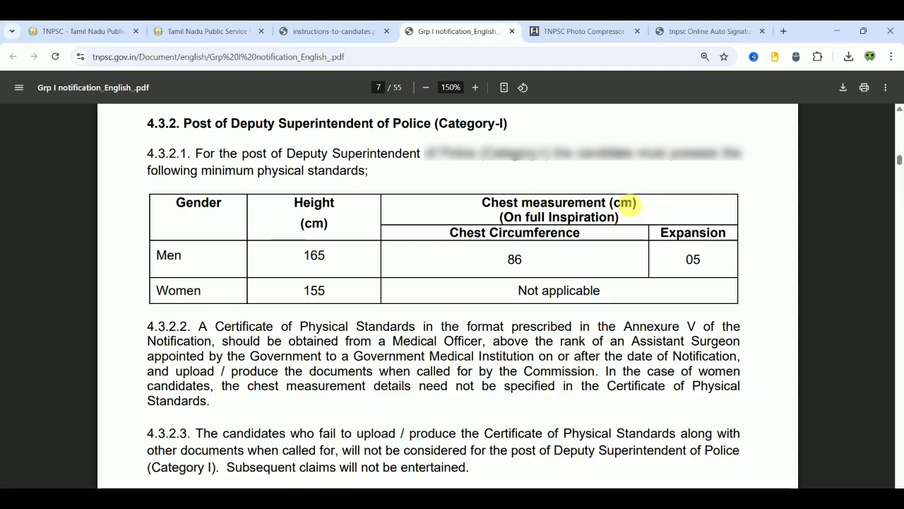
left_click(214, 30)
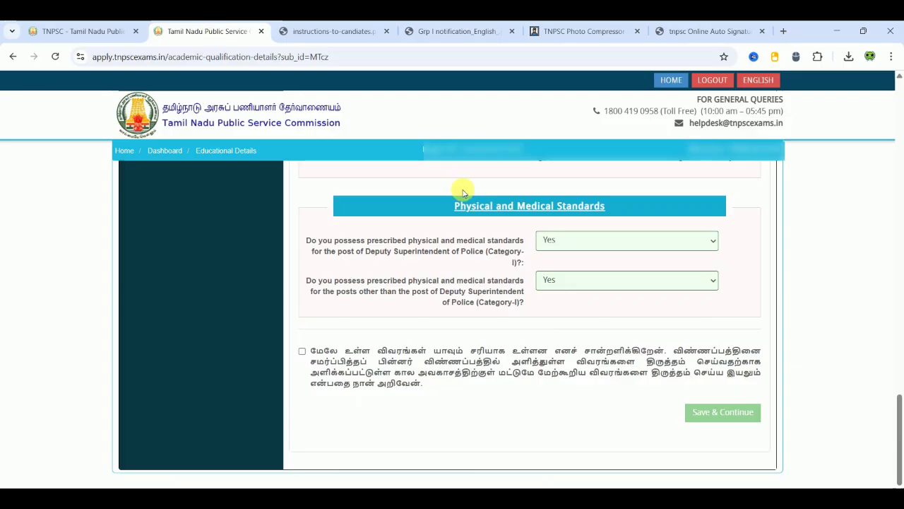
- Leave the Deputy Superintendent standards answer at Yes after trying No, and tick the declaration
left_click(599, 244)
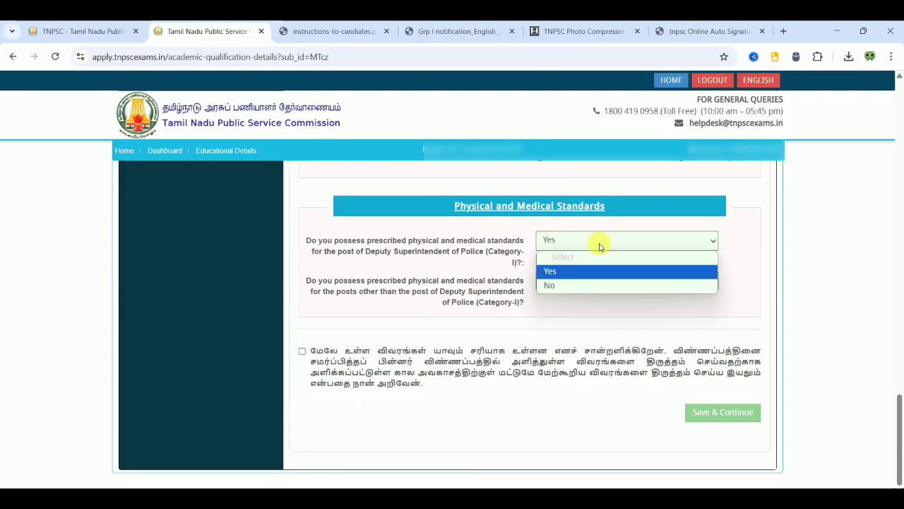
left_click(511, 225)
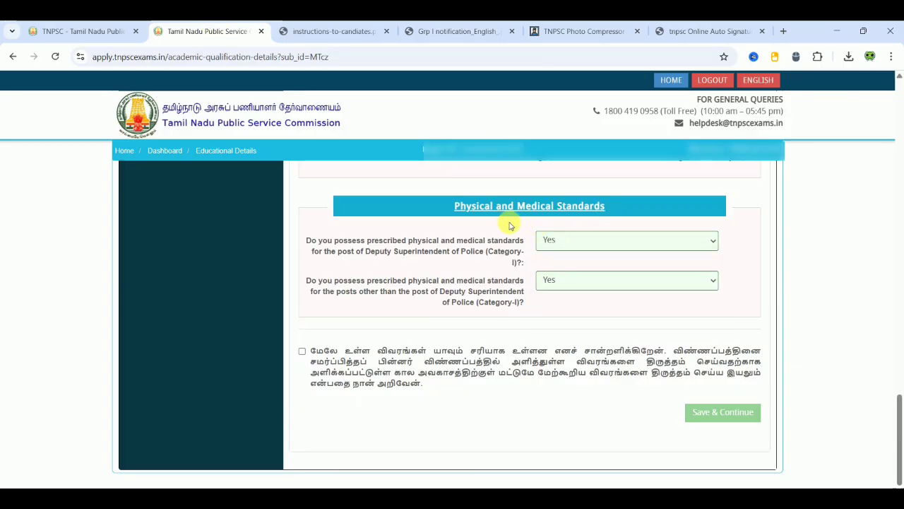
left_click(565, 244)
left_click(562, 284)
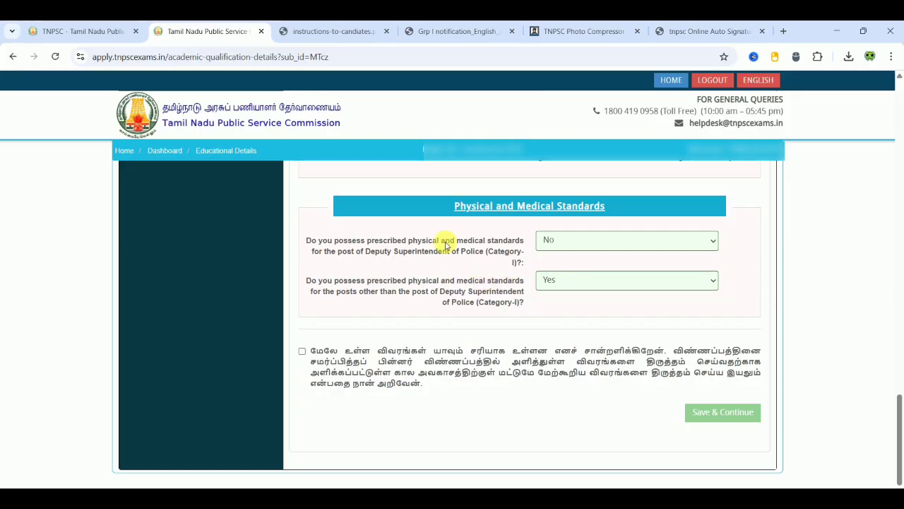
left_click(545, 241)
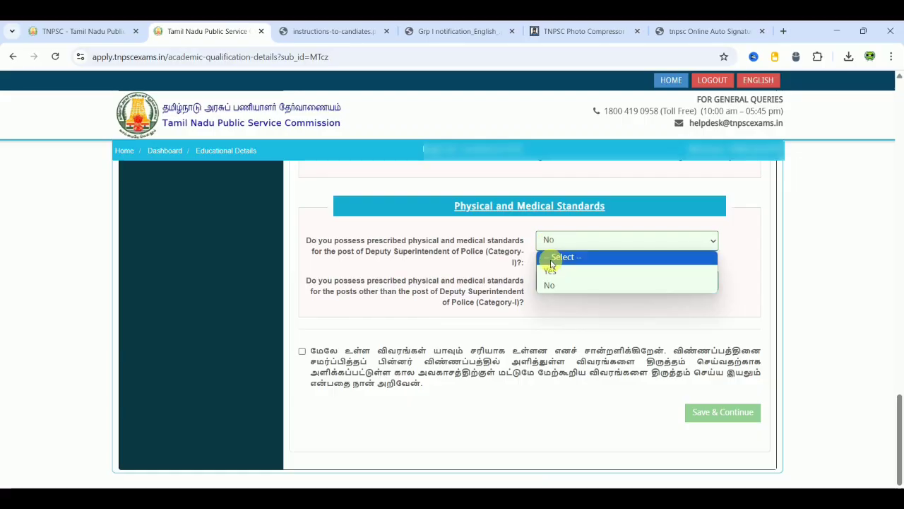
left_click(554, 272)
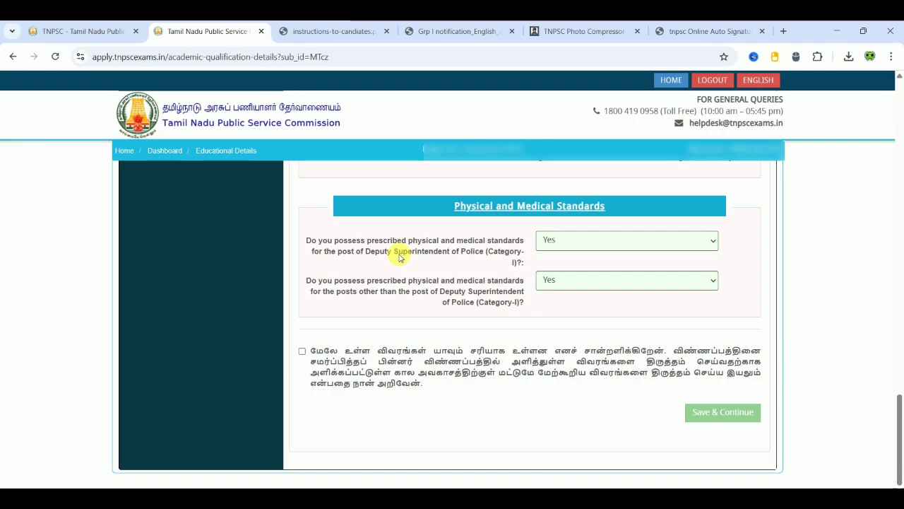
left_click(580, 248)
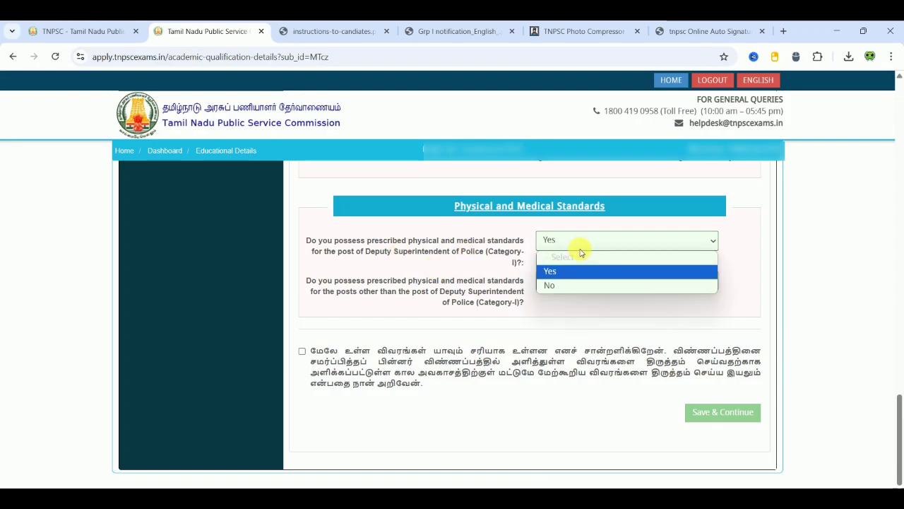
left_click(489, 260)
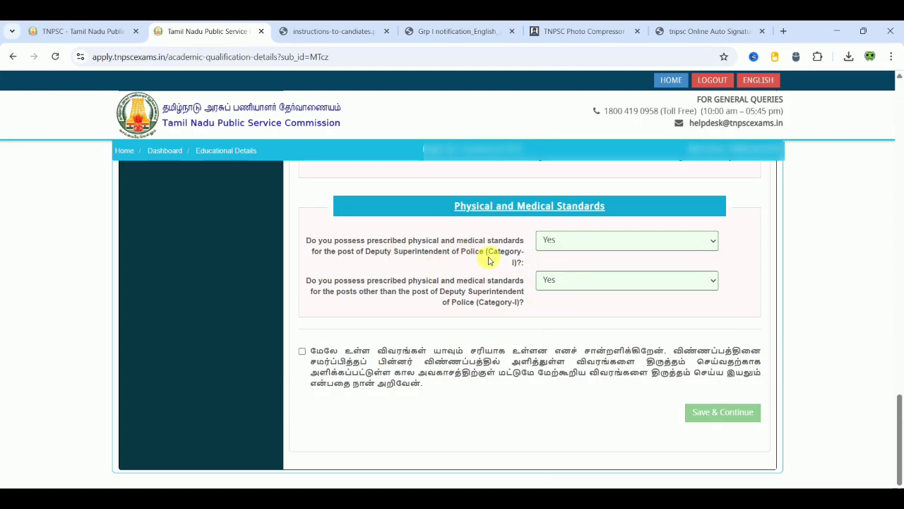
left_click(301, 351)
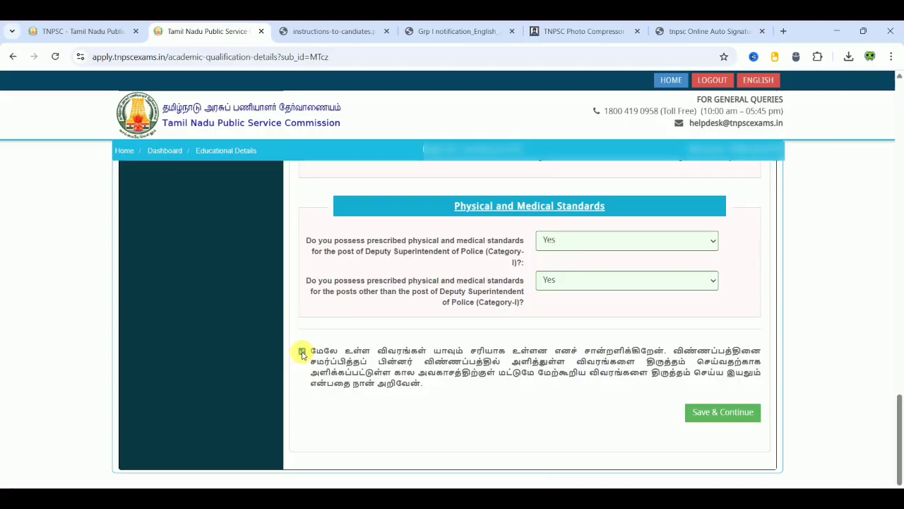
- Save the educational details and answer ஆம் in the confirmation dialog
left_click(723, 414)
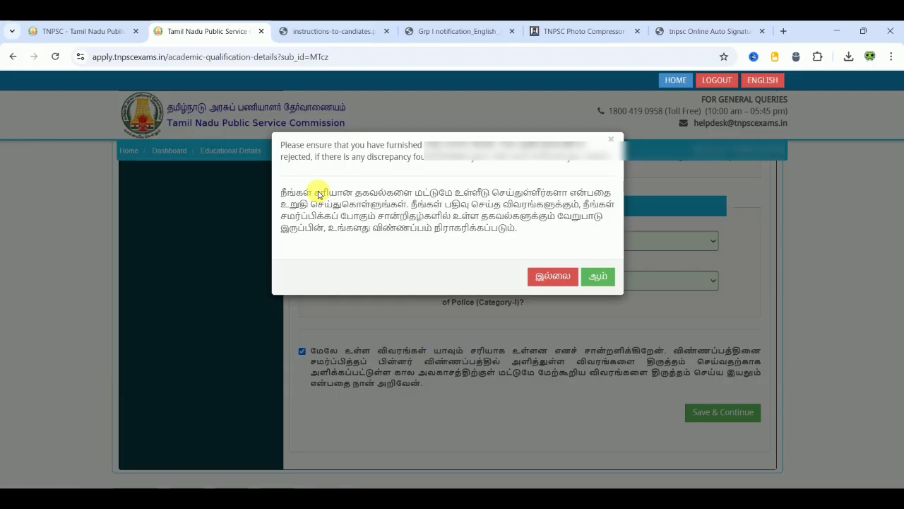
left_click(601, 278)
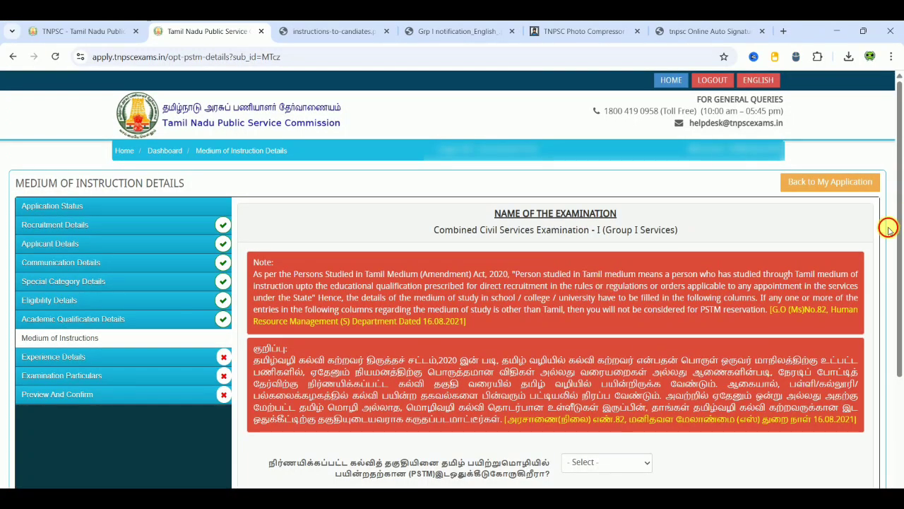
- Answer ஆம் to PSTM, tick SSLC, HSC / ITI / Teacher Training and UG Degree, and load the certificate tables
scroll(889, 230, "down", 3)
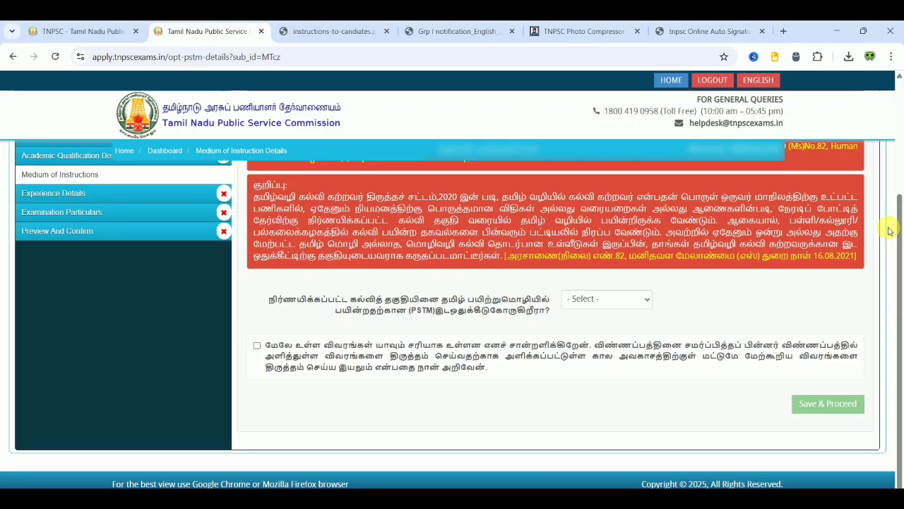
left_click(612, 300)
left_click(585, 332)
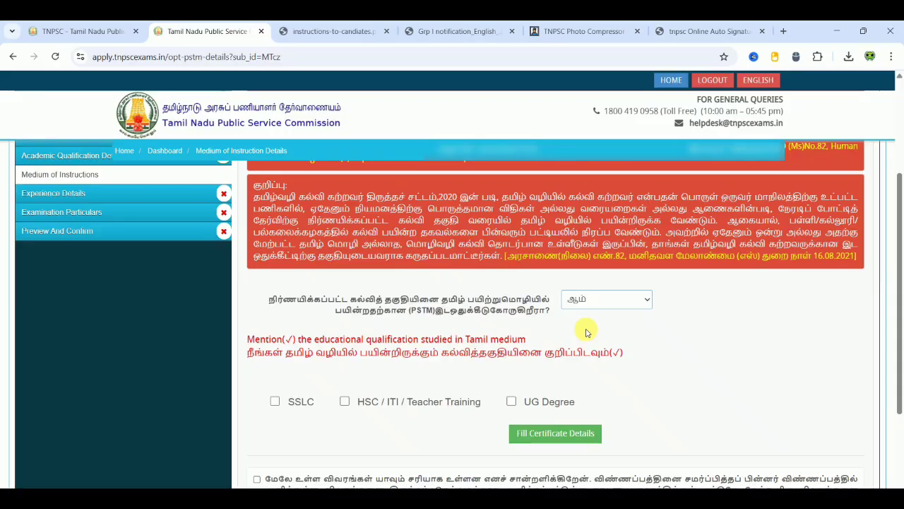
scroll(692, 331, "down", 2)
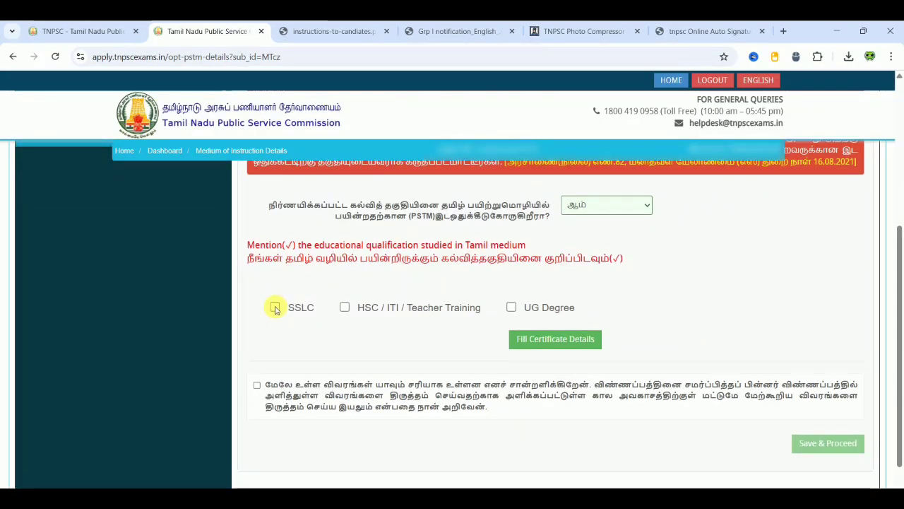
left_click(274, 307)
left_click(344, 307)
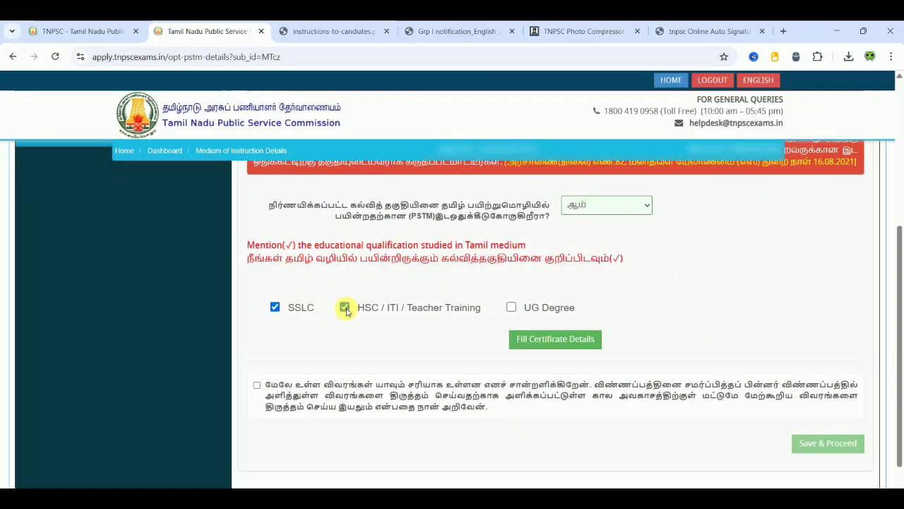
left_click(509, 309)
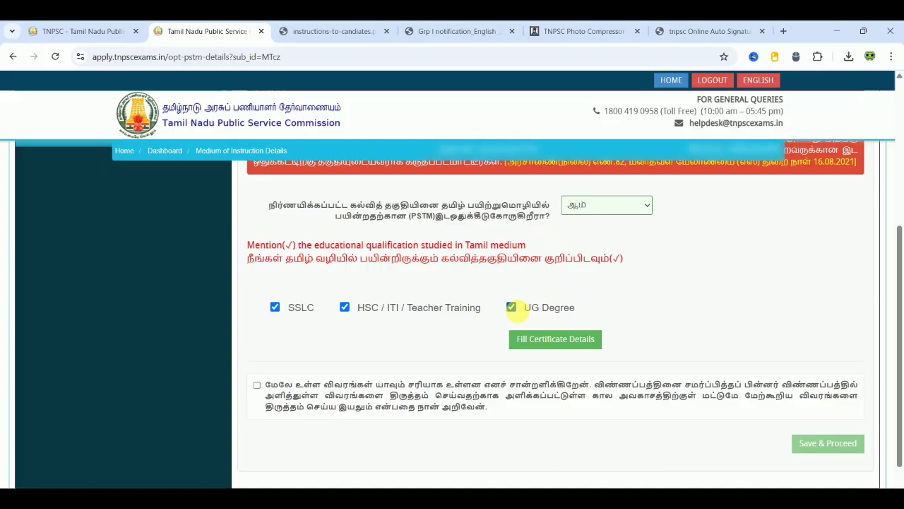
left_click(536, 338)
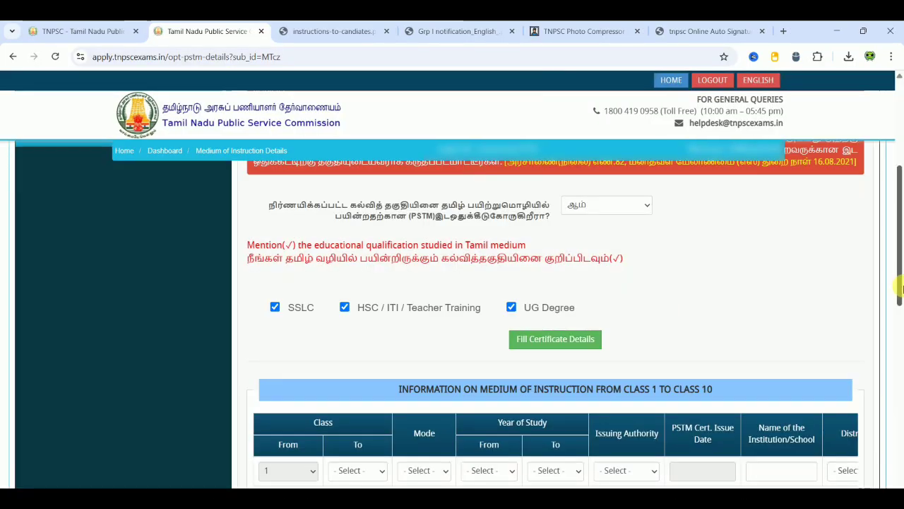
- Set the Class 1–10 row to classes 1–5, Regular mode, years 1998 to 2003
left_click_drag(900, 295, 900, 354)
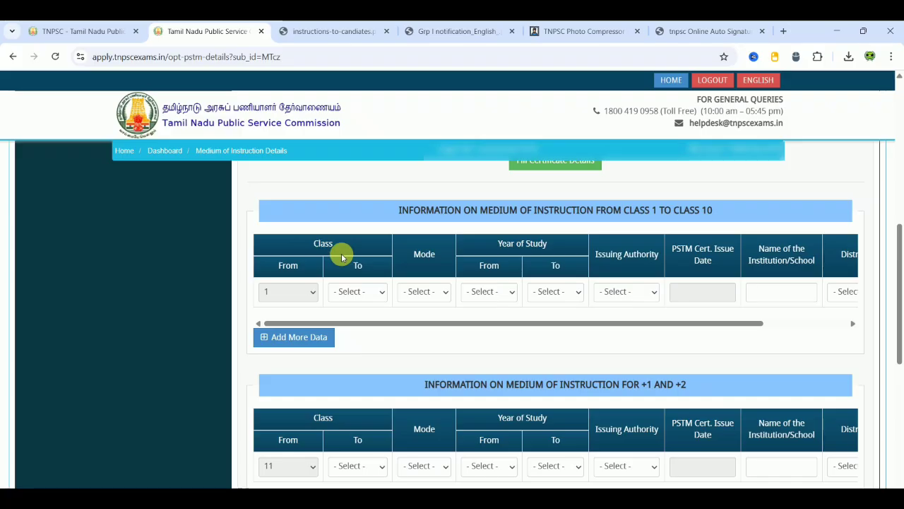
left_click(344, 290)
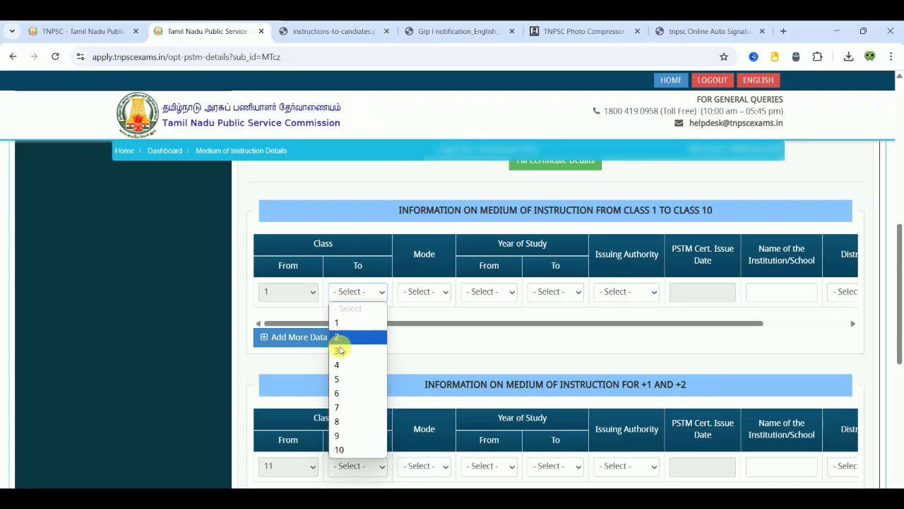
left_click(342, 378)
left_click(422, 291)
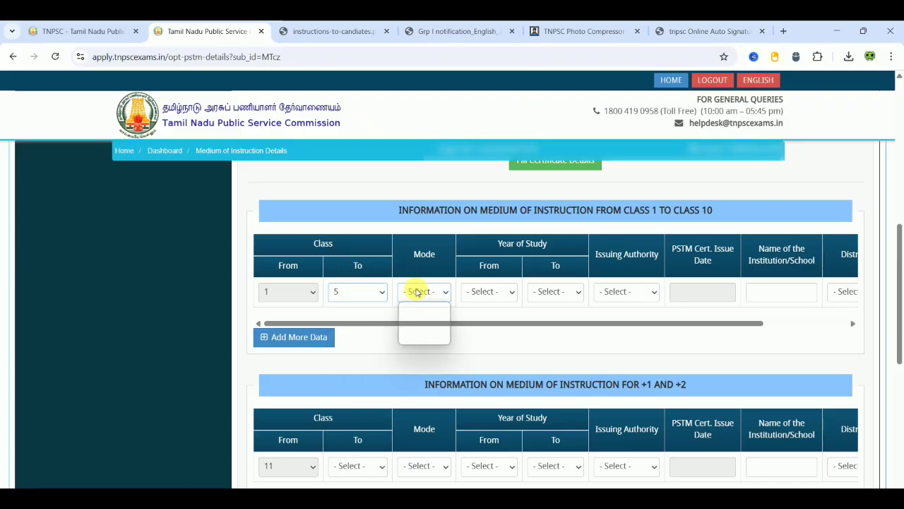
left_click(421, 322)
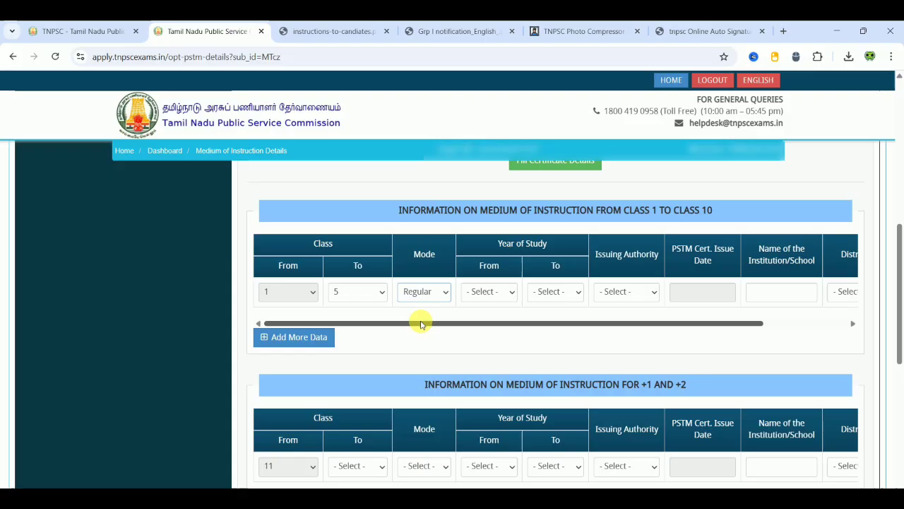
left_click(480, 292)
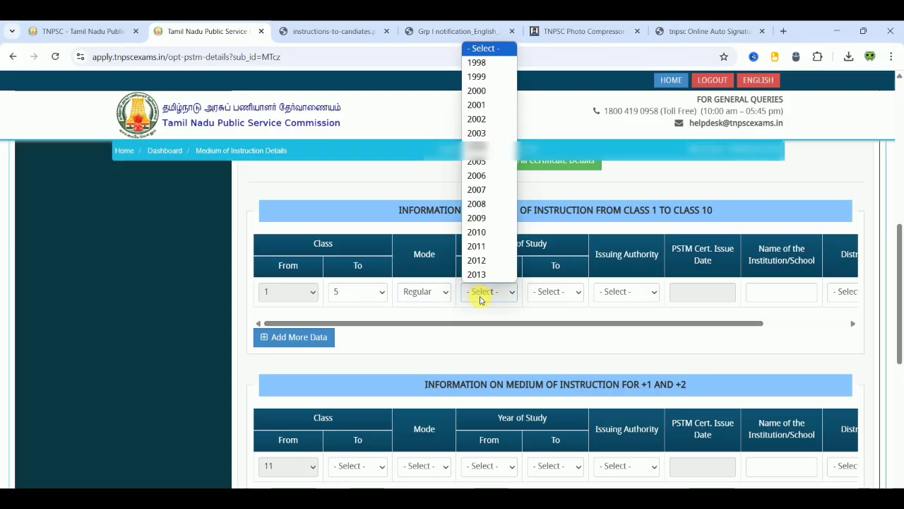
left_click(488, 63)
left_click(555, 292)
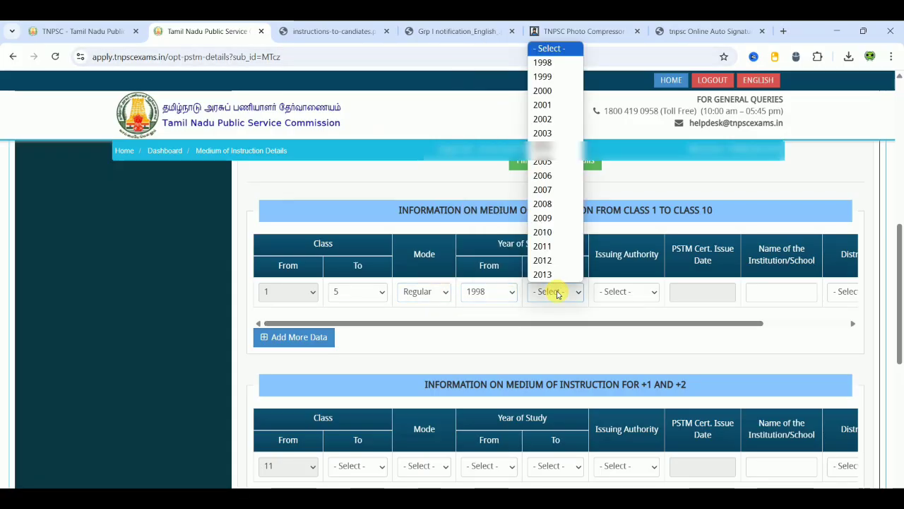
left_click(543, 132)
- Set the issuing authority to Principal and the PSTM certificate issue date to 11-04-2024
left_click(613, 292)
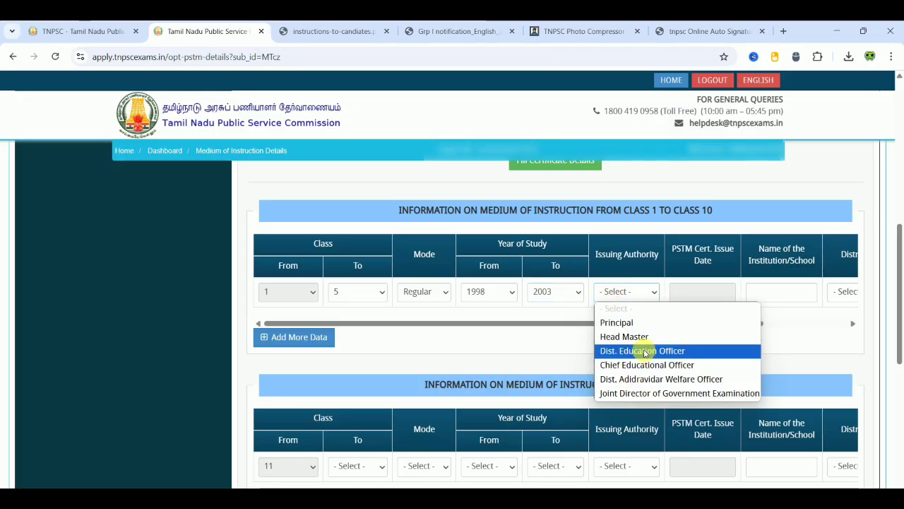
left_click(620, 322)
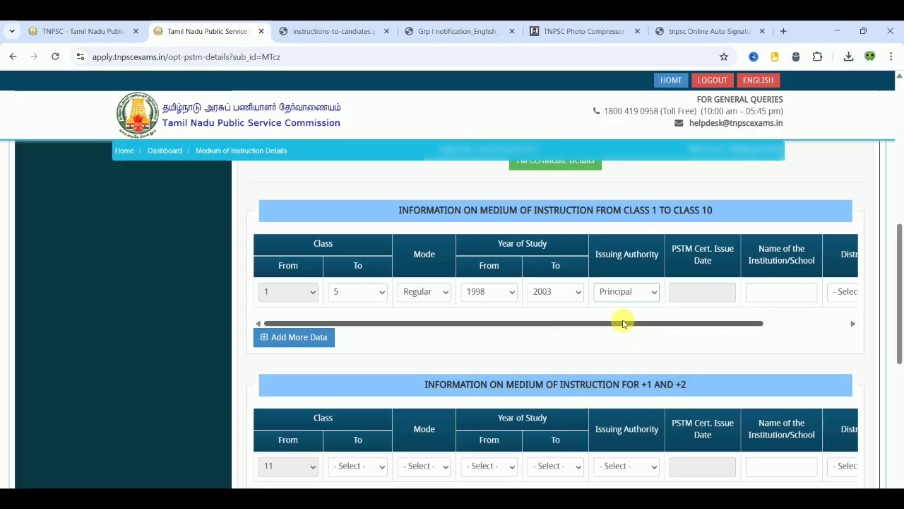
left_click(694, 292)
left_click(774, 315)
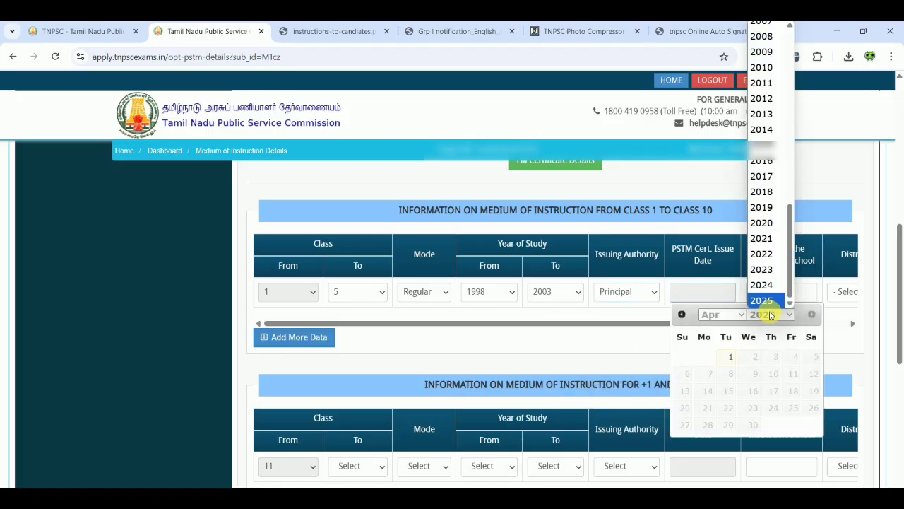
left_click(772, 297)
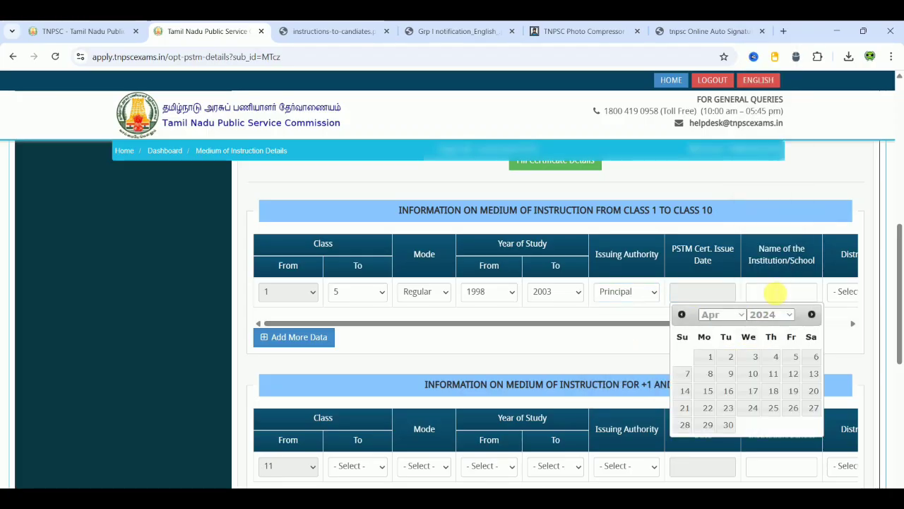
left_click(767, 374)
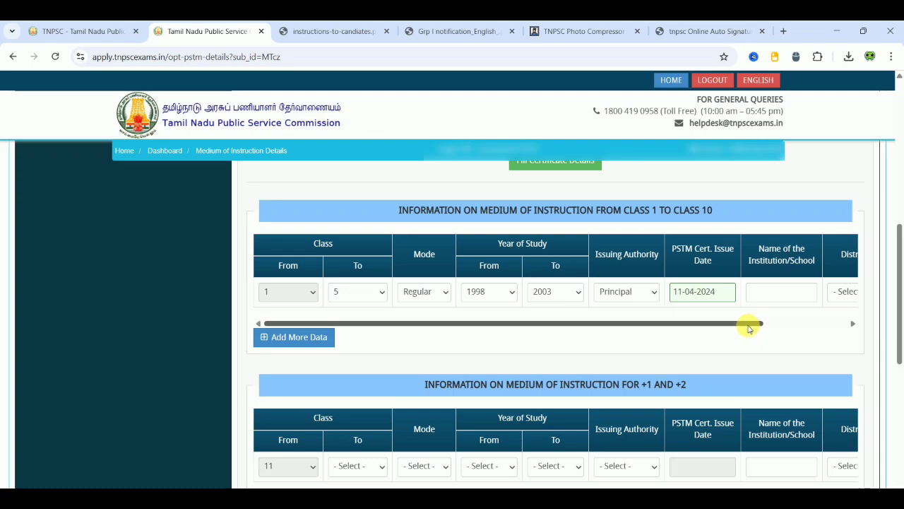
left_click_drag(749, 327, 827, 335)
left_click(689, 293)
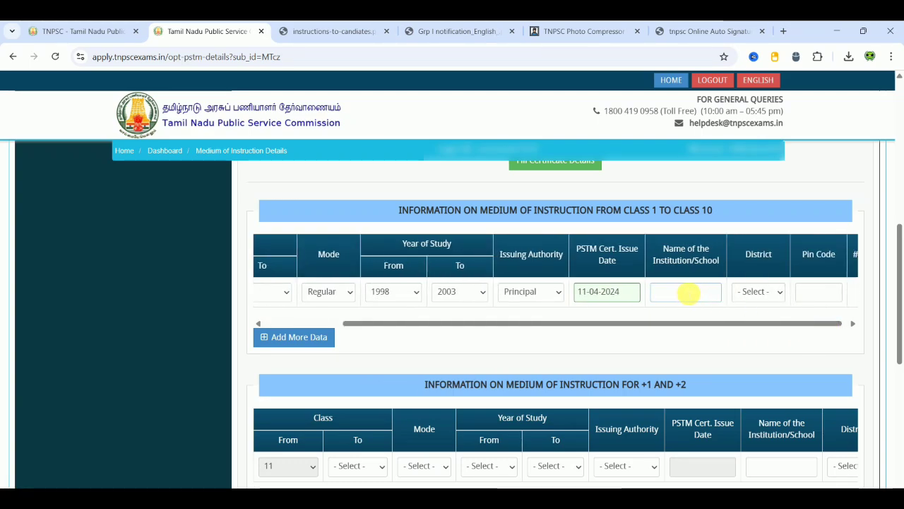
left_click(753, 292)
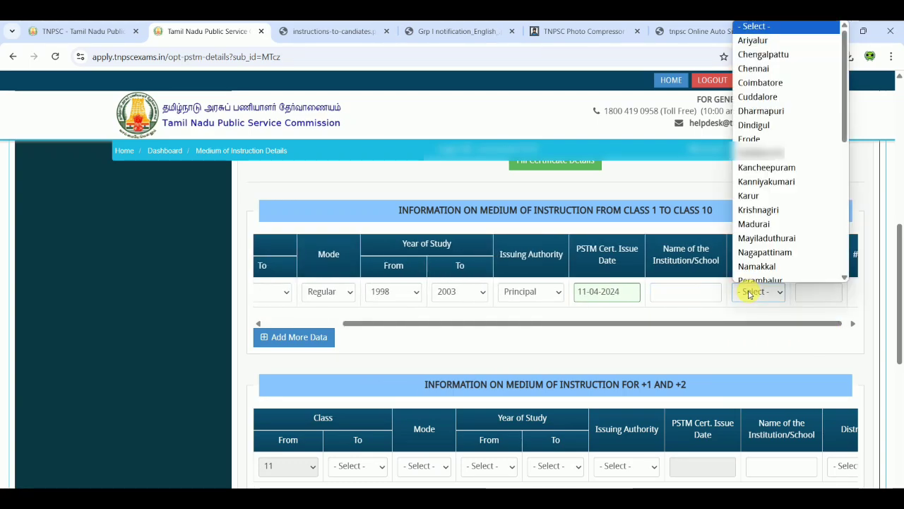
left_click(799, 330)
left_click_drag(799, 325, 446, 332)
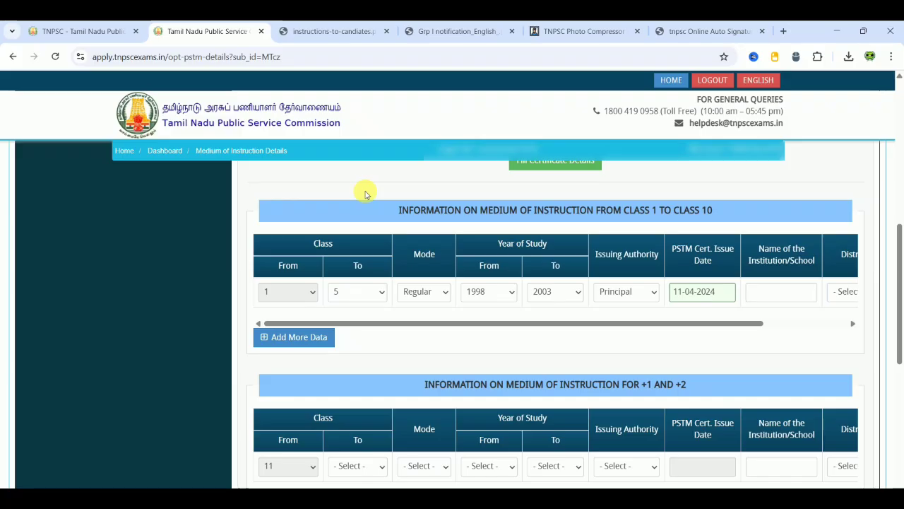
- Set the +1/+2 row's ending class to 12
scroll(366, 194, "down", 3)
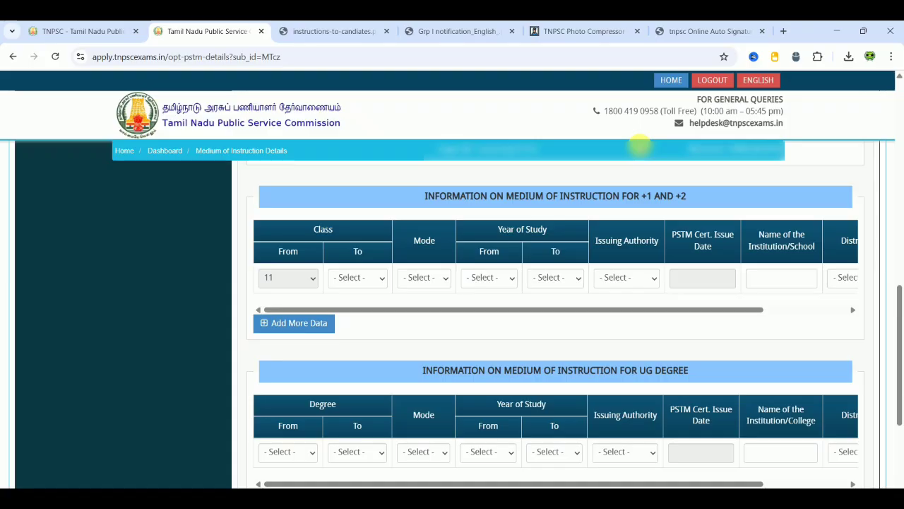
left_click(344, 280)
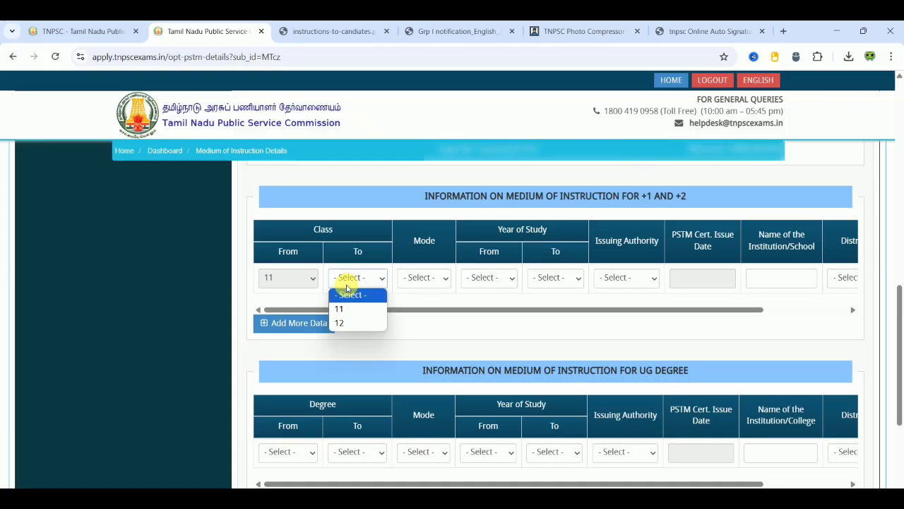
left_click(346, 323)
left_click(414, 280)
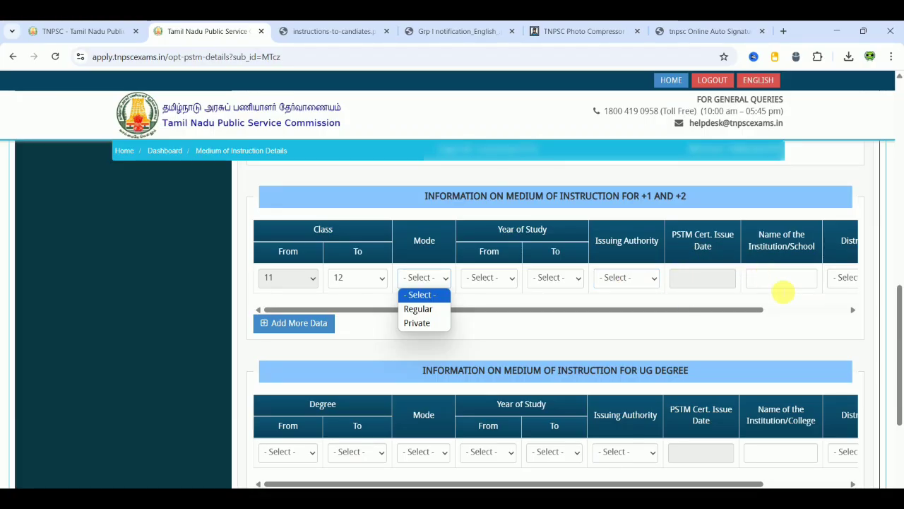
left_click(788, 309)
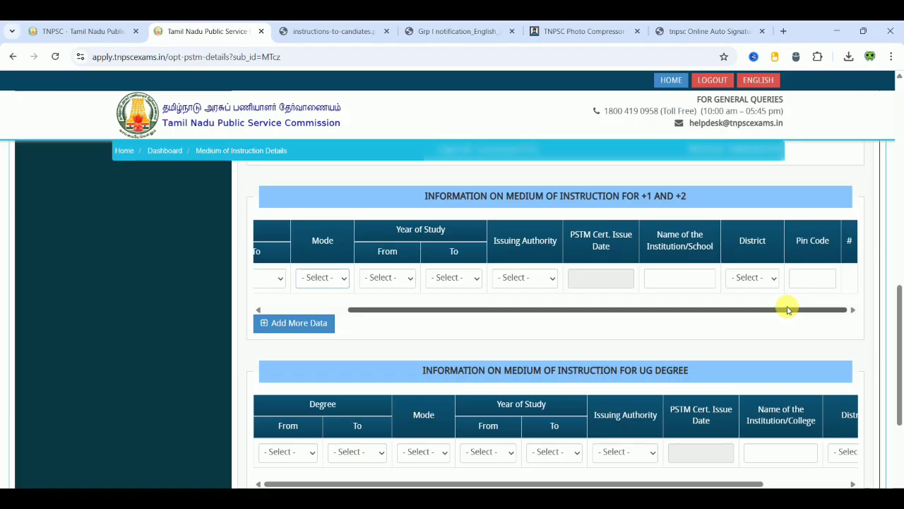
left_click(698, 349)
scroll(698, 349, "down", 2)
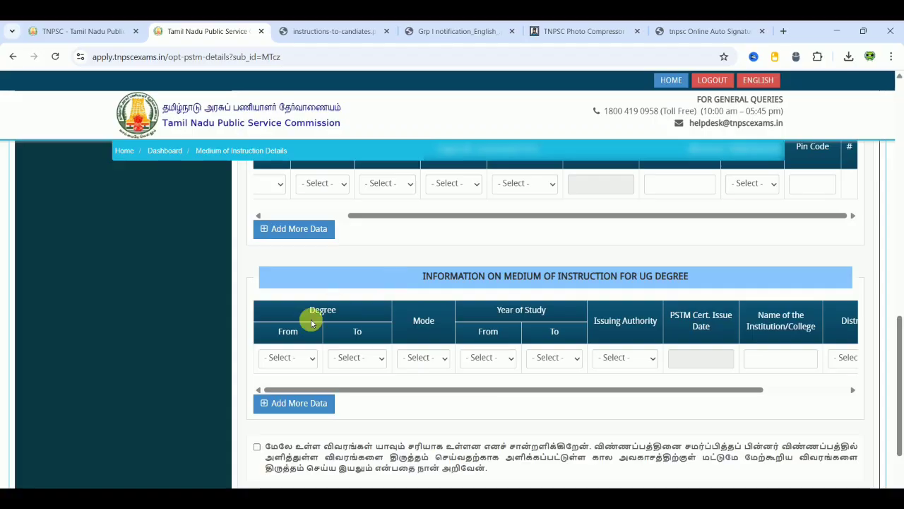
- Set the UG Degree row to 1st year through 3rd year in Regular mode
left_click(289, 358)
left_click(282, 389)
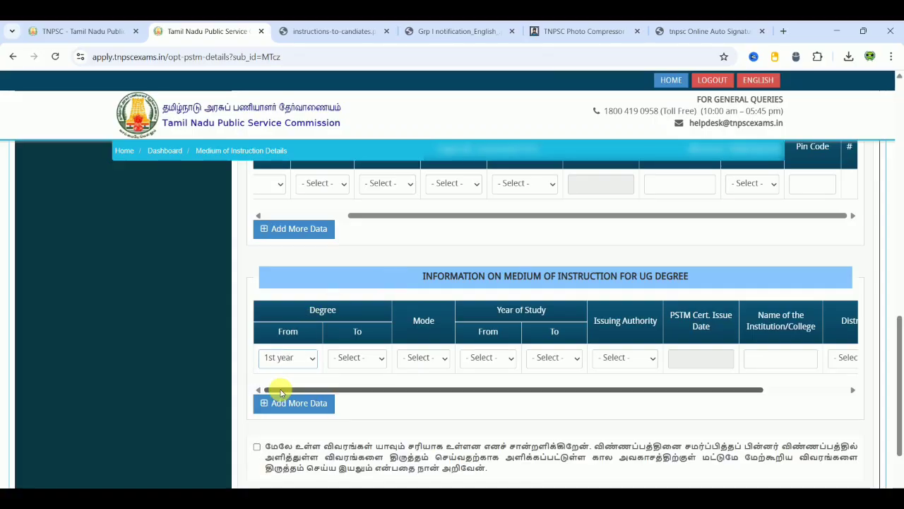
left_click(348, 359)
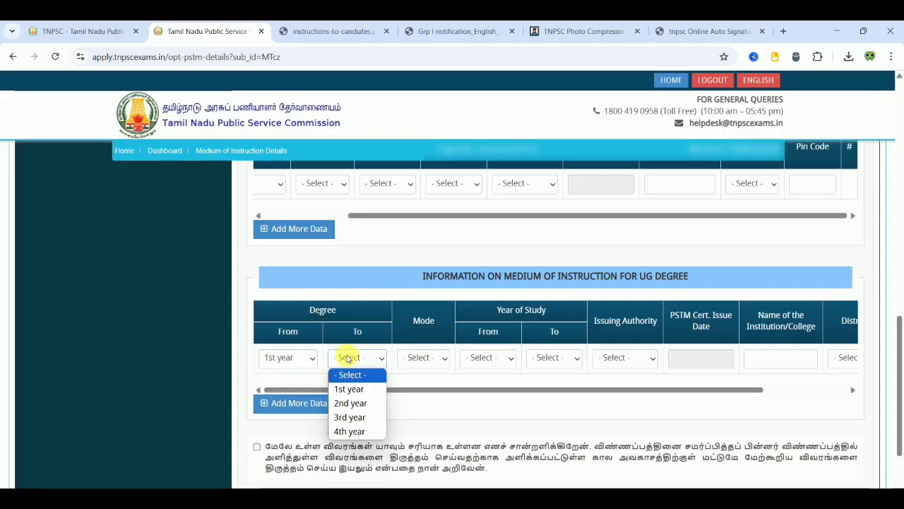
left_click(347, 416)
left_click(417, 357)
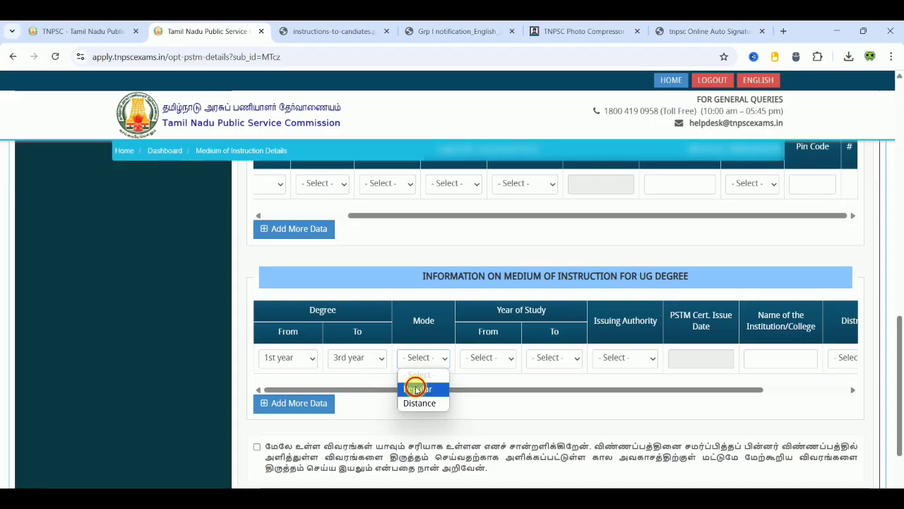
left_click(417, 386)
left_click_drag(536, 388, 650, 420)
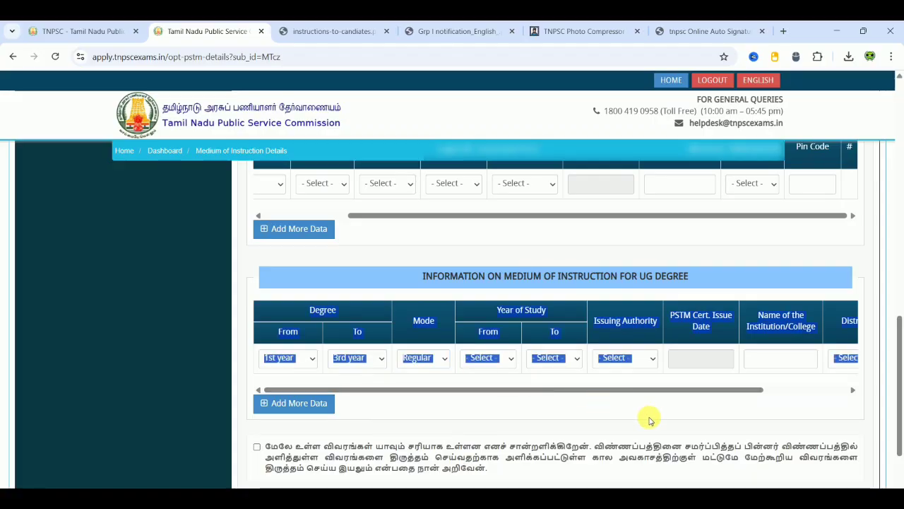
left_click(650, 420)
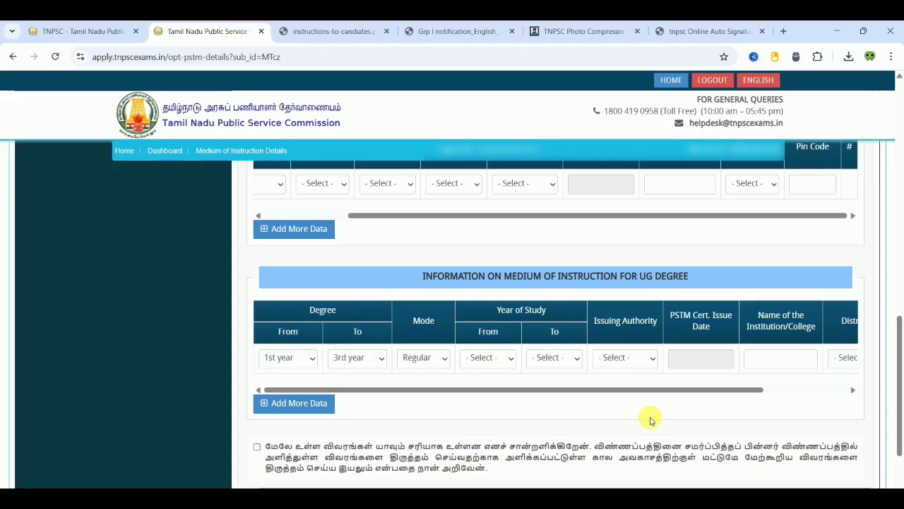
left_click_drag(693, 389, 595, 342)
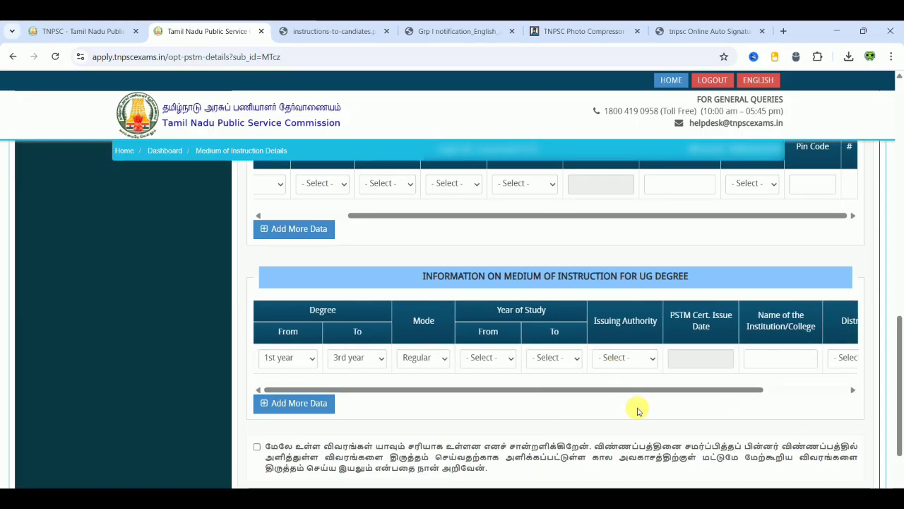
- Change PSTM to இல்லை and confirm, then accept the declaration and Save & Proceed
scroll(637, 410, "up", 3)
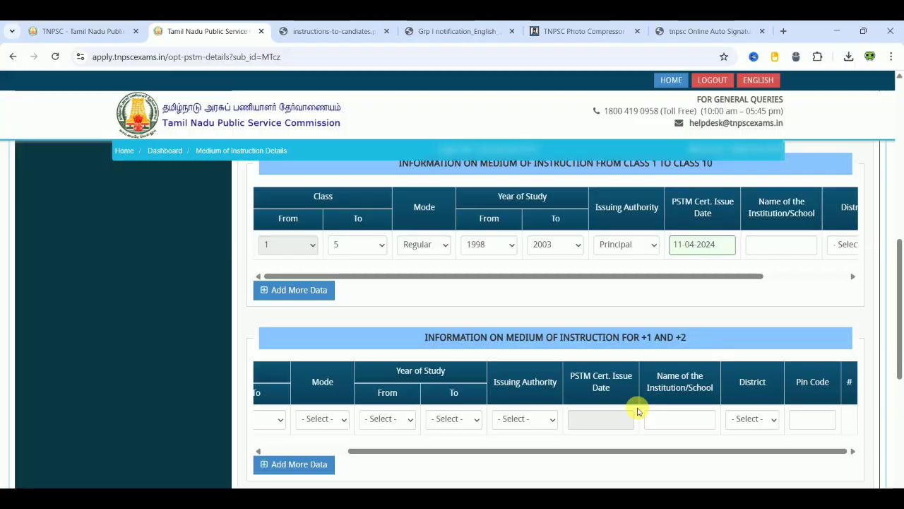
scroll(637, 410, "up", 3)
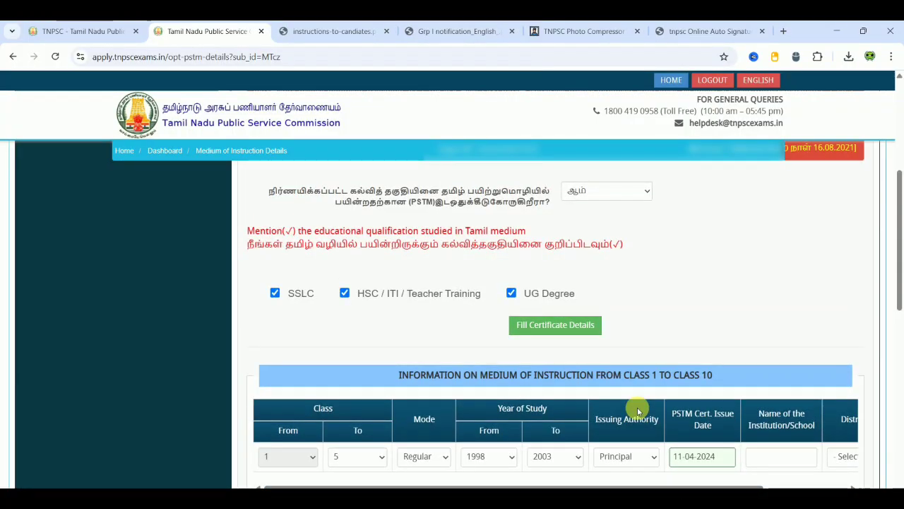
scroll(637, 409, "up", 1)
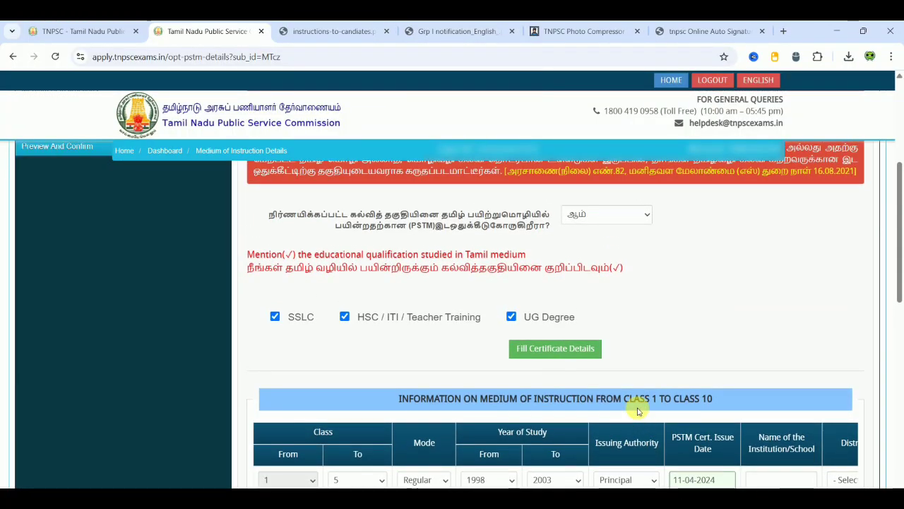
left_click(620, 219)
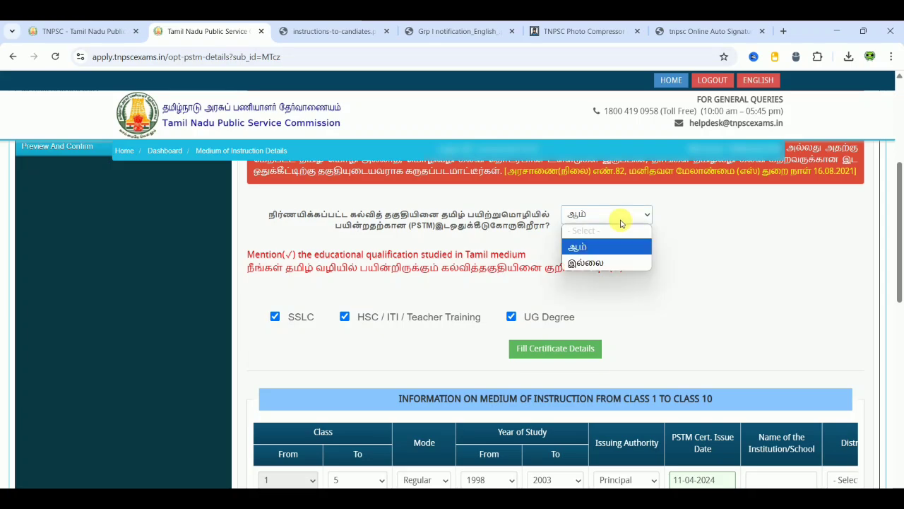
left_click(576, 262)
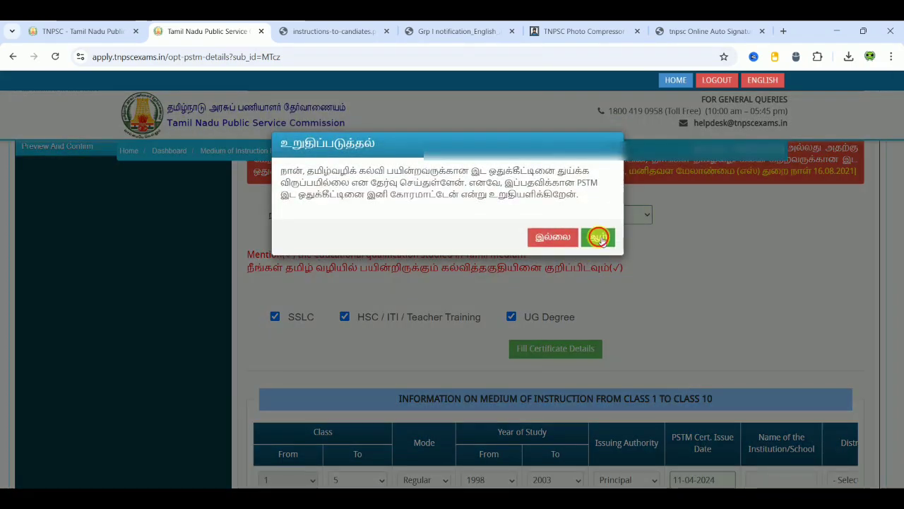
left_click(597, 236)
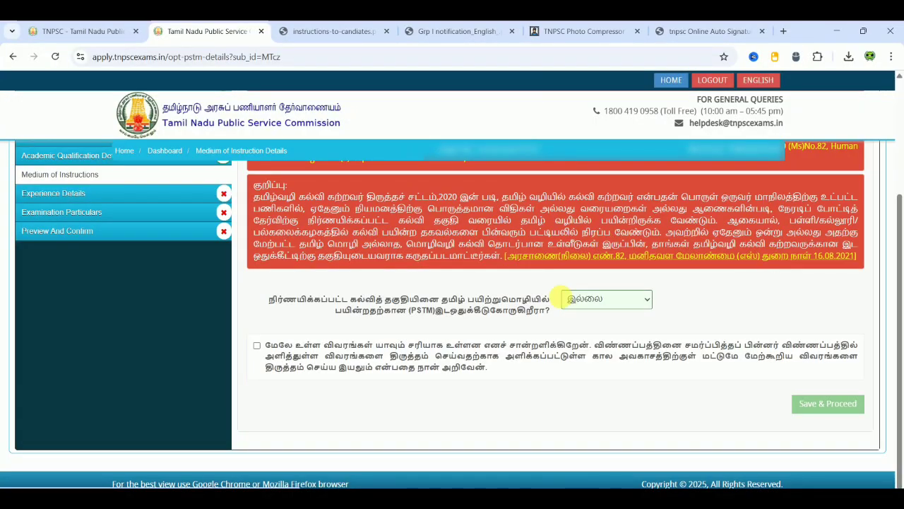
left_click(257, 345)
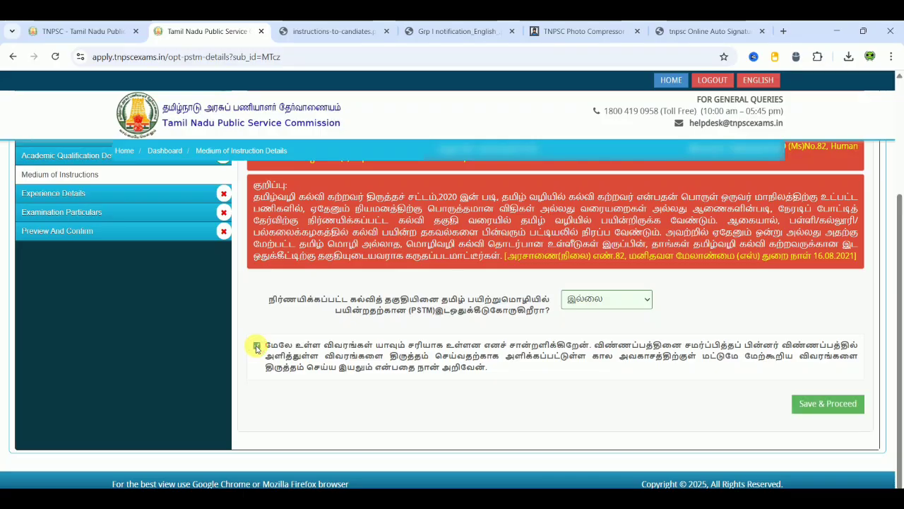
left_click(830, 405)
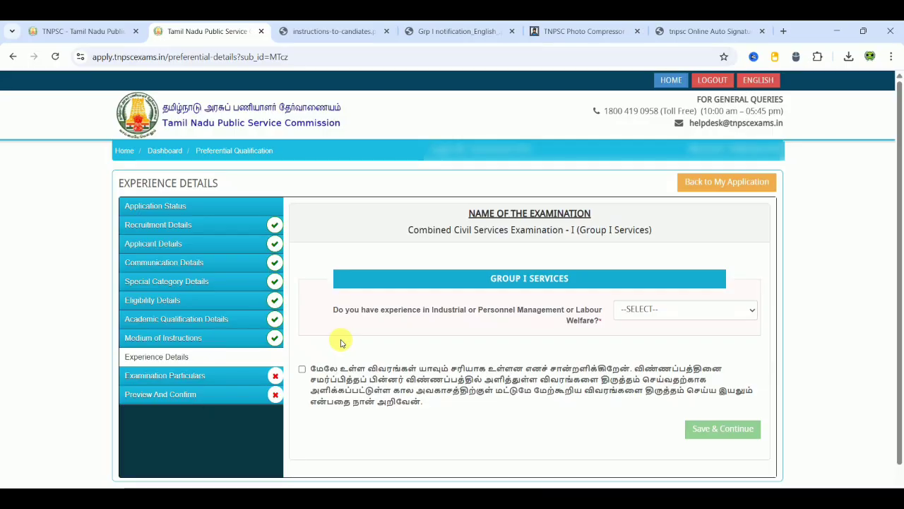
- Answer NO to the industrial or personnel management experience question and tick the page's declaration
left_click(665, 311)
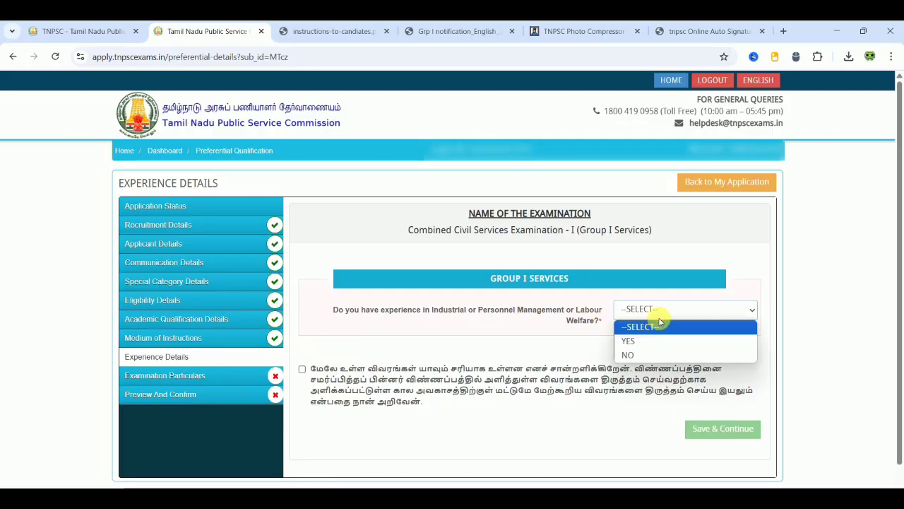
left_click(638, 339)
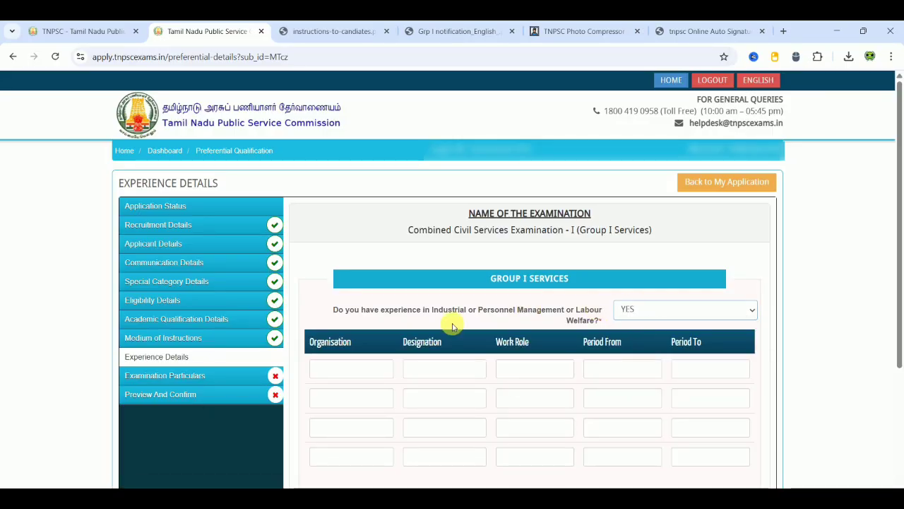
left_click(408, 373)
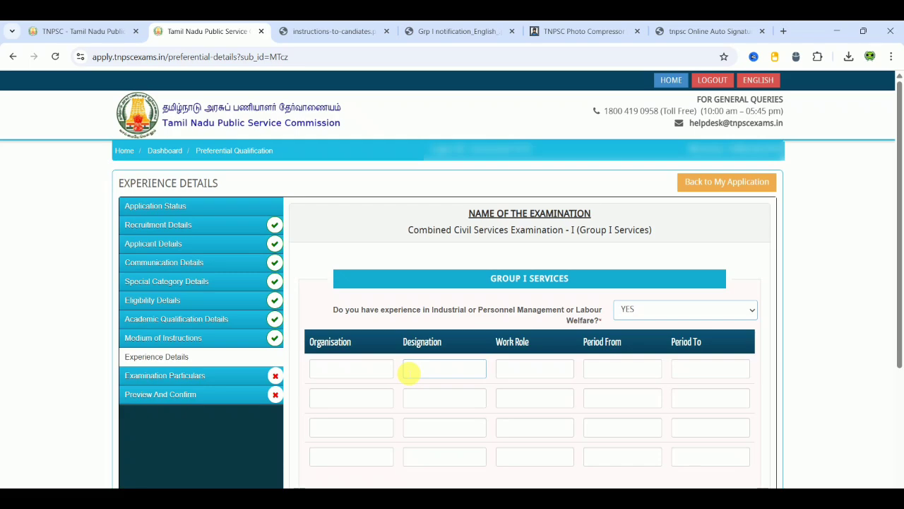
left_click(545, 380)
left_click(615, 372)
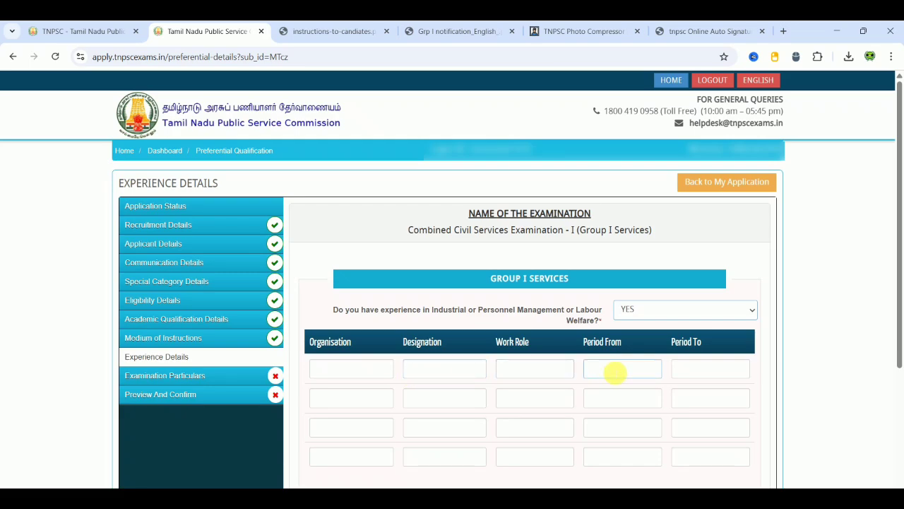
mouse_move(899, 299)
left_mouse_down()
mouse_move(900, 339)
mouse_move(898, 306)
left_mouse_up()
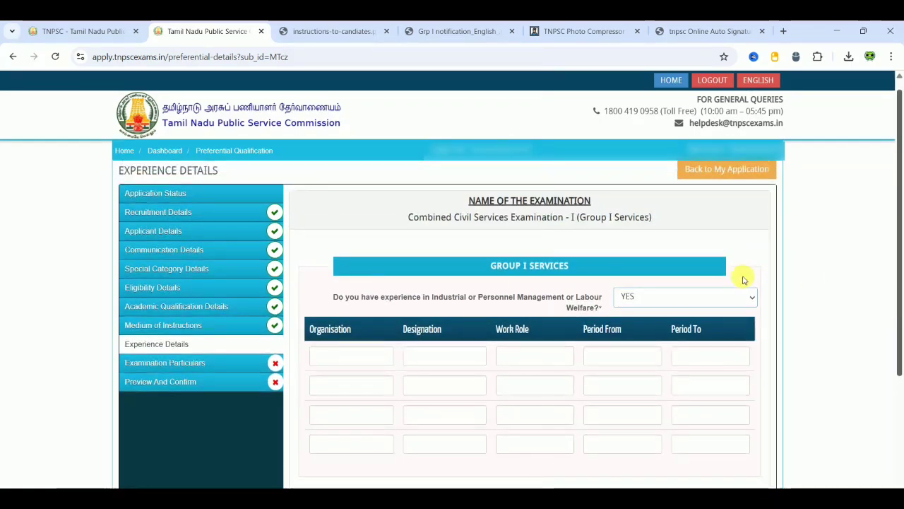
left_click(679, 297)
left_click(656, 343)
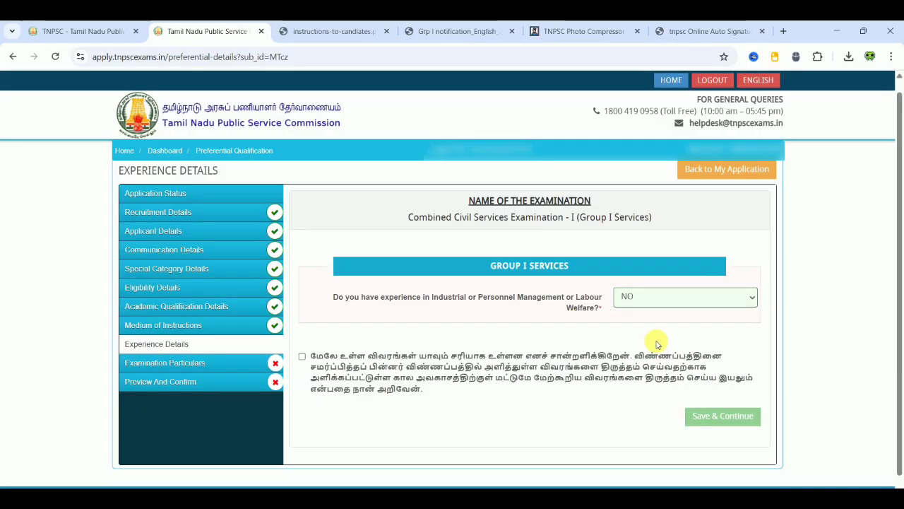
left_click(302, 356)
- Save the experience details and choose Thiruvannamalai (2201) as the first preliminary exam centre
left_click(716, 418)
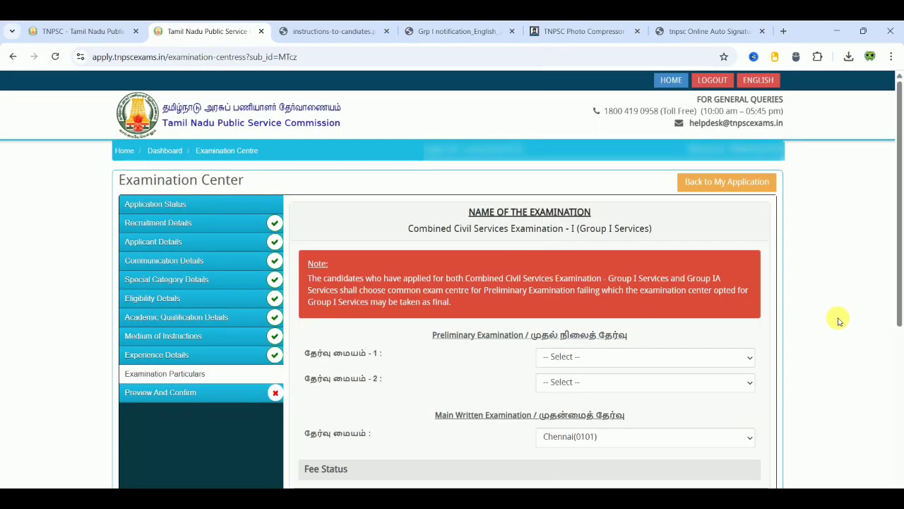
scroll(838, 320, "down", 2)
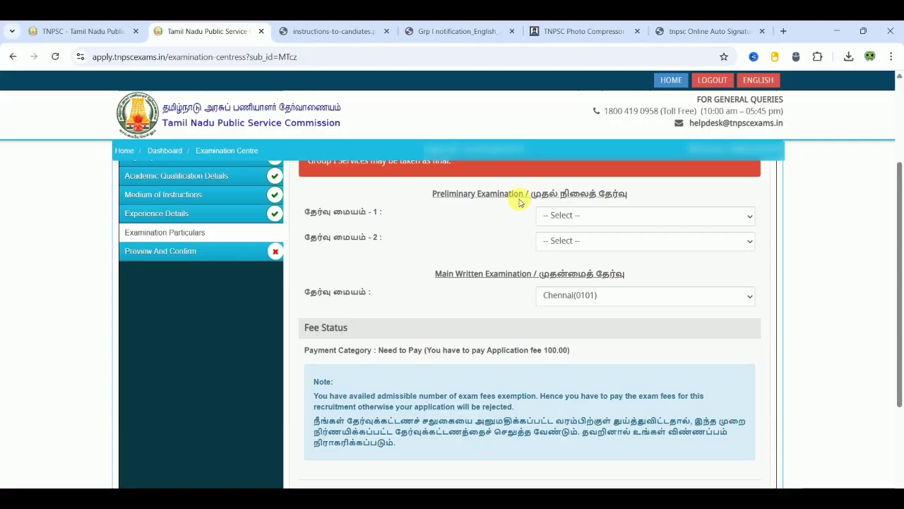
left_click(612, 216)
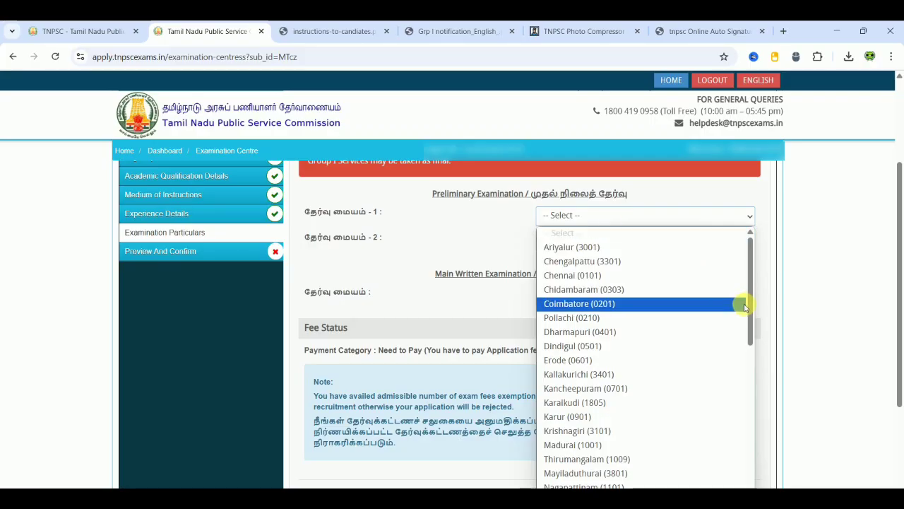
left_click_drag(751, 320, 751, 459)
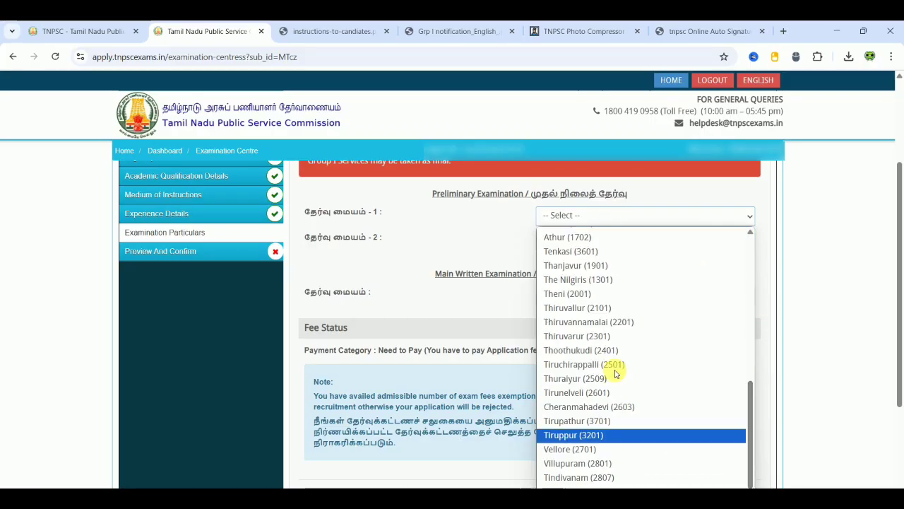
left_click(604, 325)
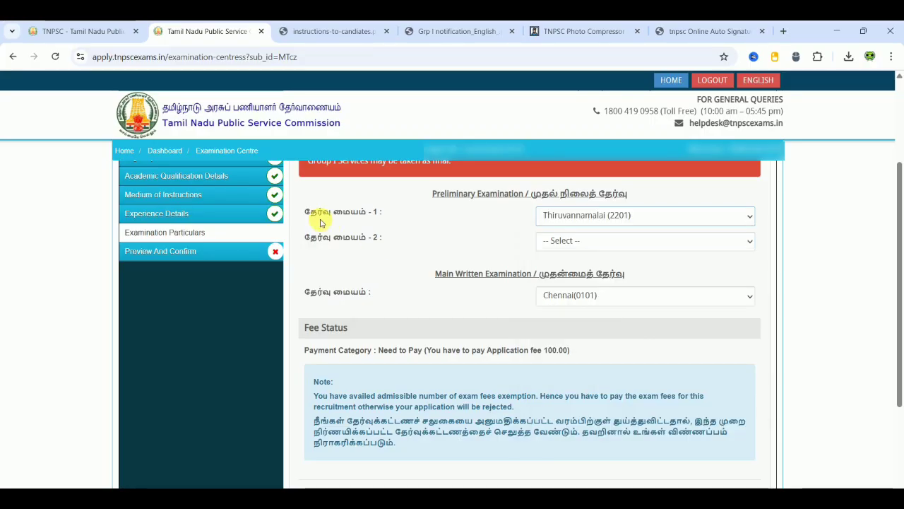
- Set Vellore (2701) as the second preliminary centre and keep Chennai(0101) for the main exam
left_click(593, 240)
left_click_drag(754, 293, 767, 476)
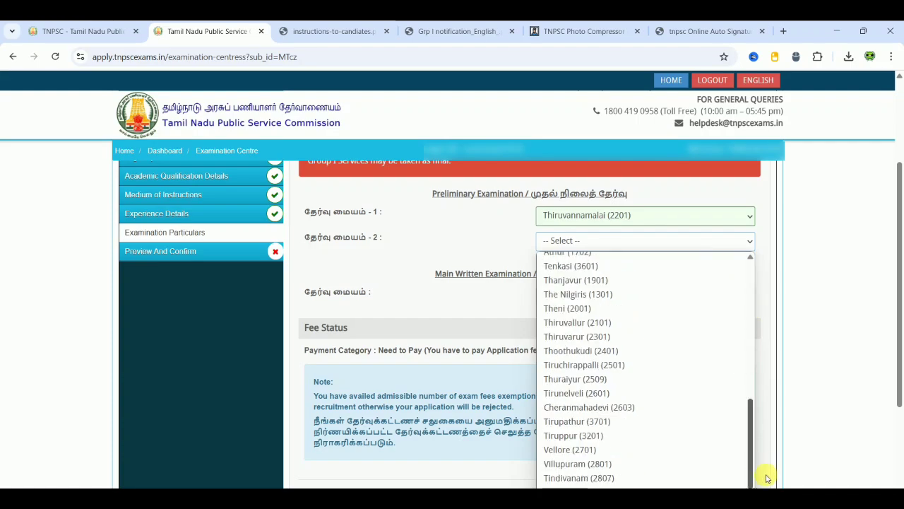
left_click(612, 449)
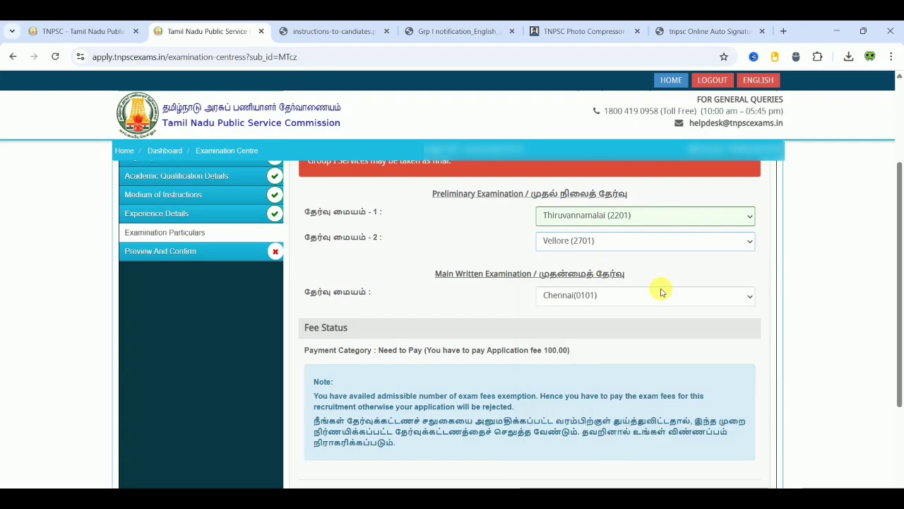
left_click(416, 225)
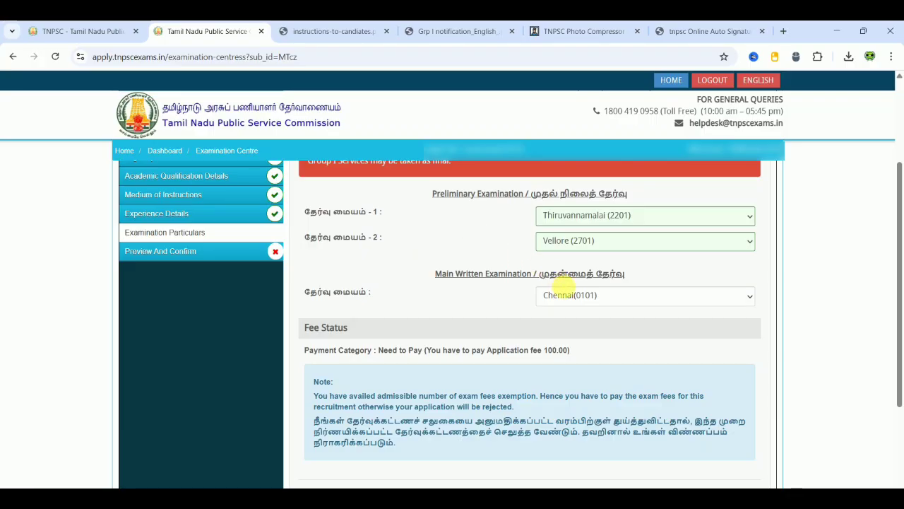
left_click(571, 298)
left_click(573, 313)
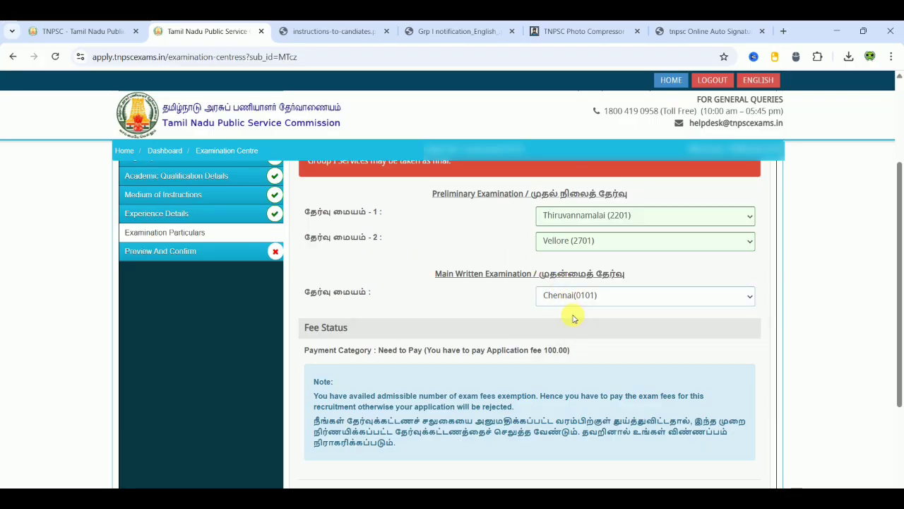
left_click(829, 382)
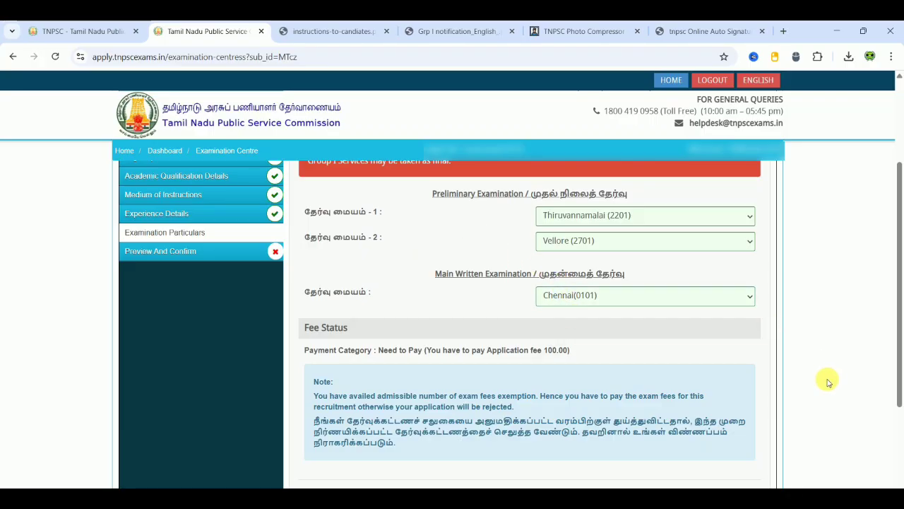
- Tick the exam-centre declaration and save the centre choices to reach the Preview page
scroll(829, 381, "down", 1)
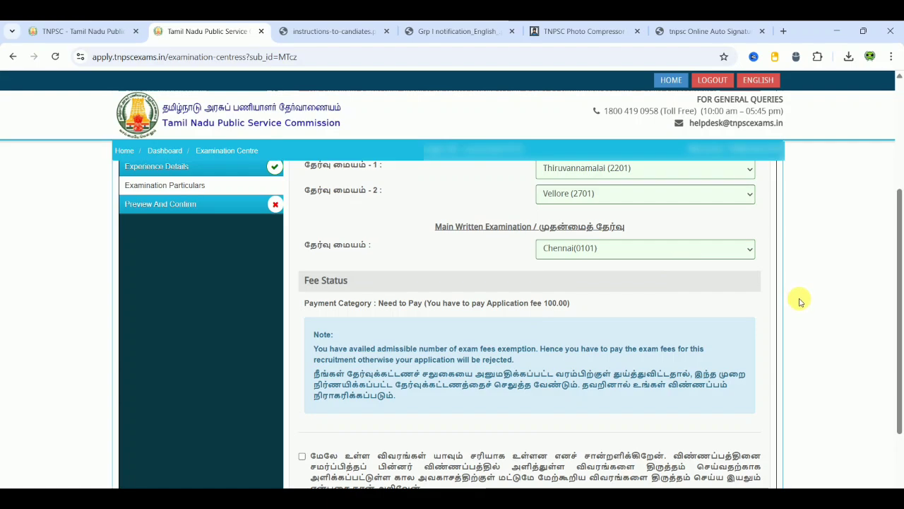
scroll(800, 302, "down", 3)
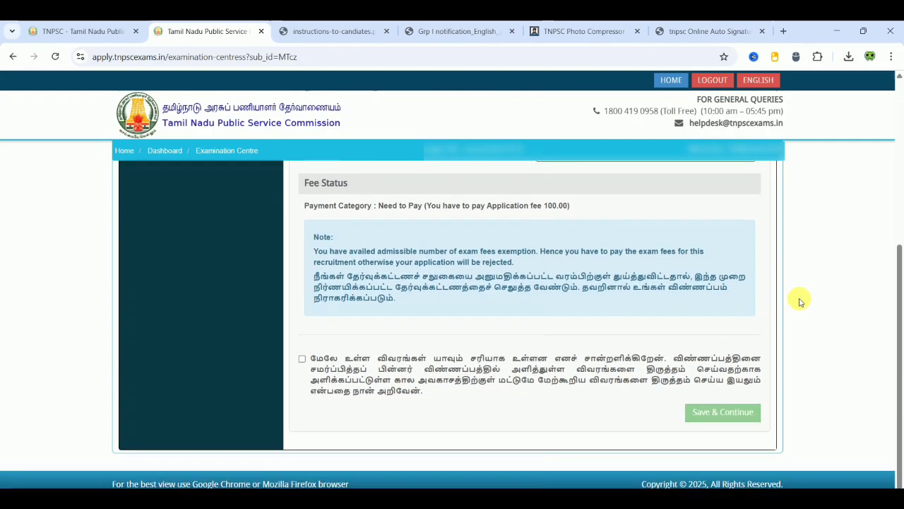
left_click(301, 358)
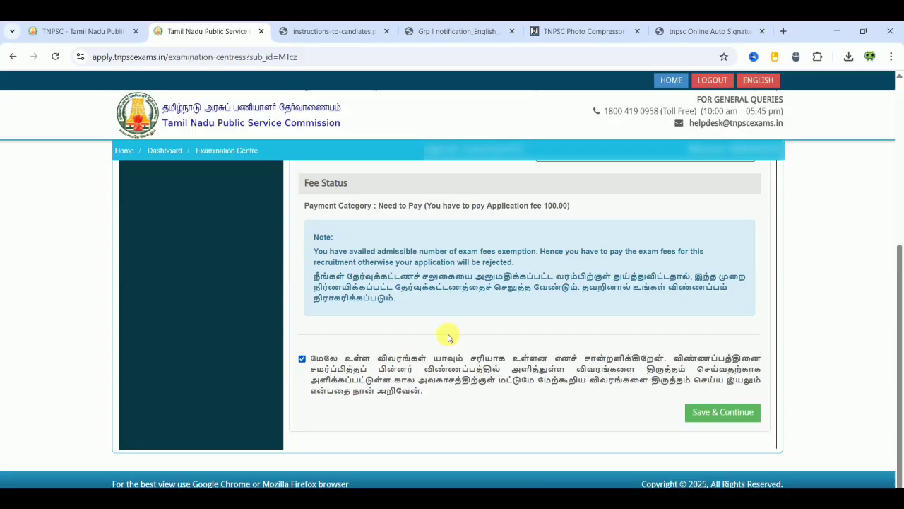
left_click(720, 411)
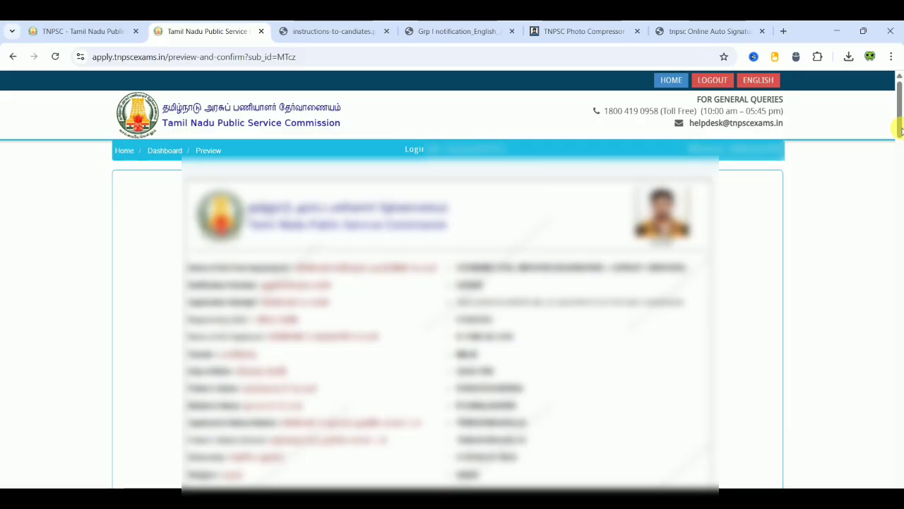
- Tick preview declarations 1 through 10, from reading the instructions to no criminal case
left_click_drag(901, 131, 900, 394)
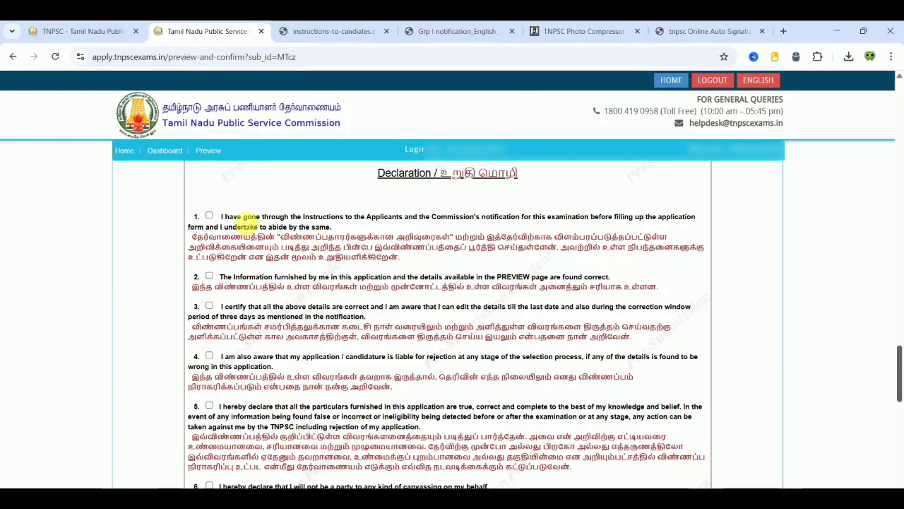
left_click(209, 215)
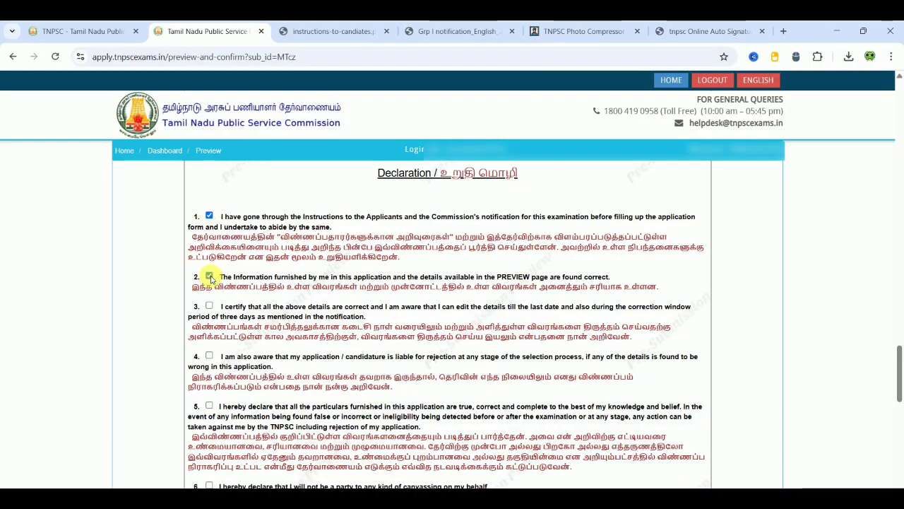
left_click(209, 306)
left_click(209, 355)
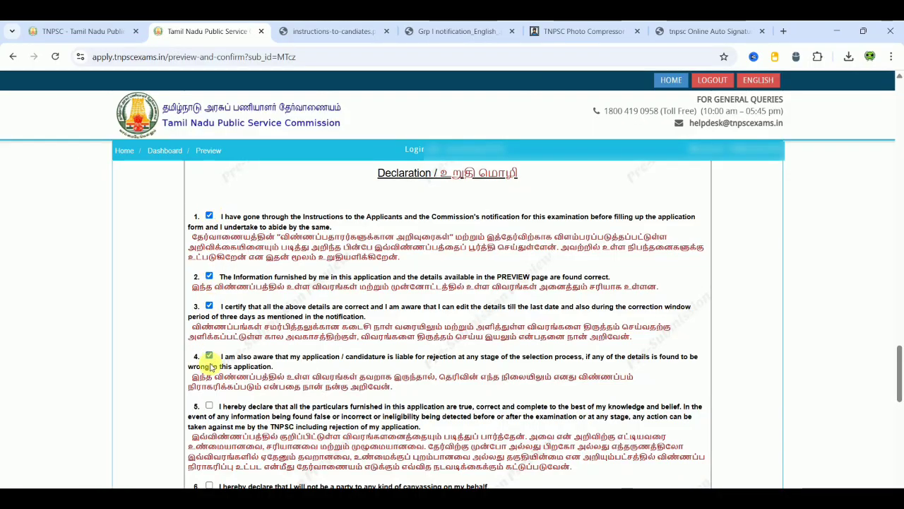
left_click(209, 407)
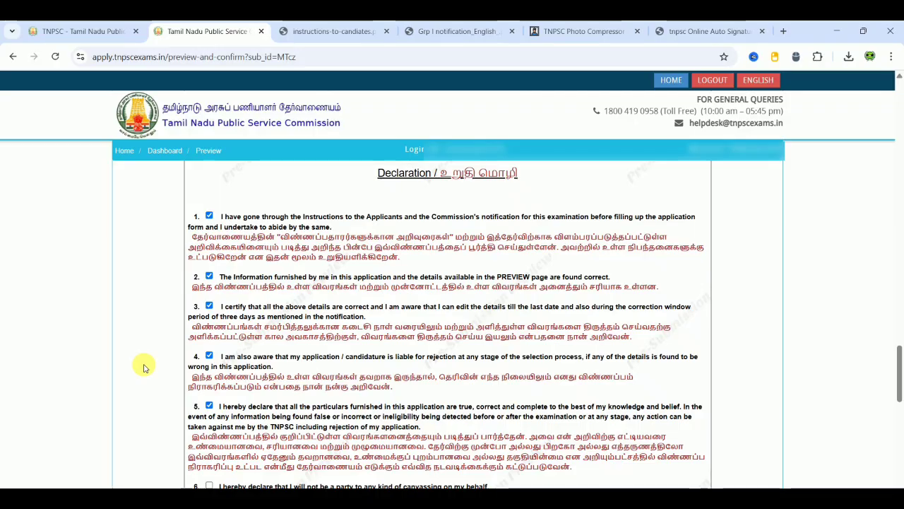
scroll(145, 365, "down", 3)
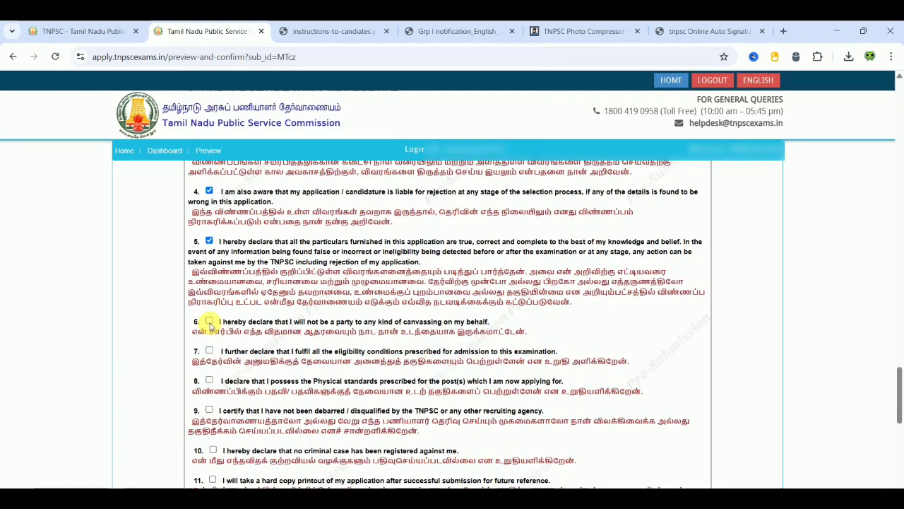
left_click(209, 321)
left_click(210, 350)
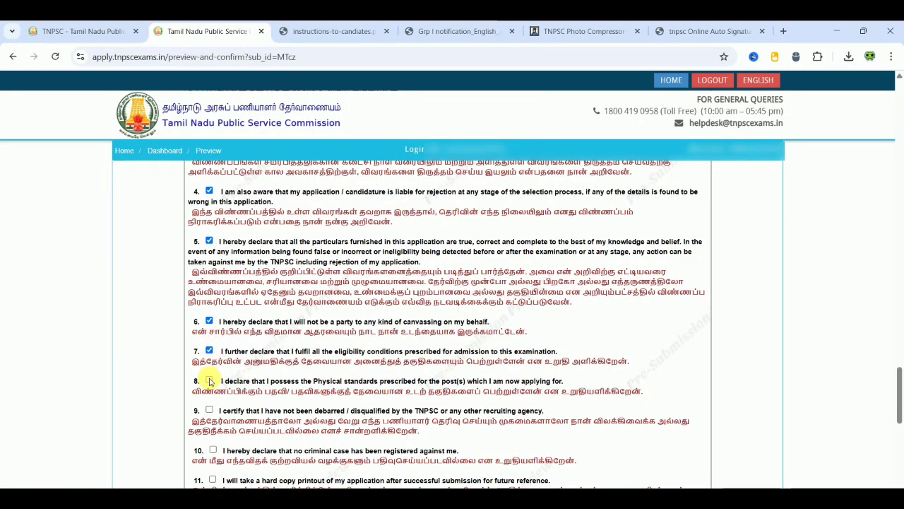
left_click(210, 381)
left_click(210, 410)
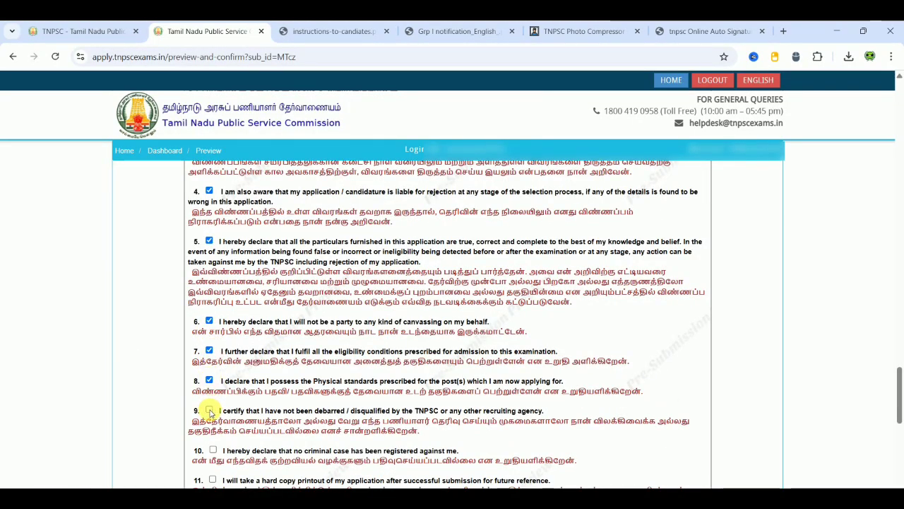
left_click(212, 451)
- Tick declarations 11 through 16 and the 'I CONFIRM THE ABOVE' confirmation
scroll(161, 424, "down", 5)
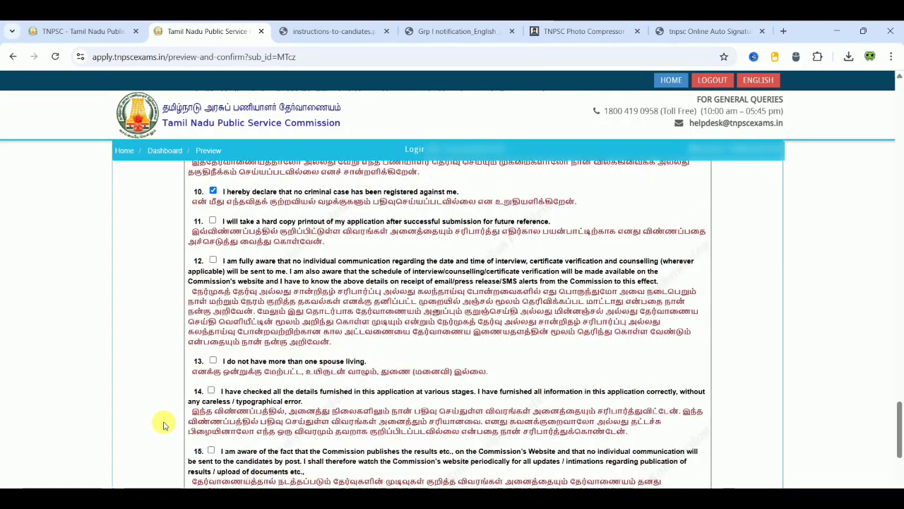
left_click(212, 221)
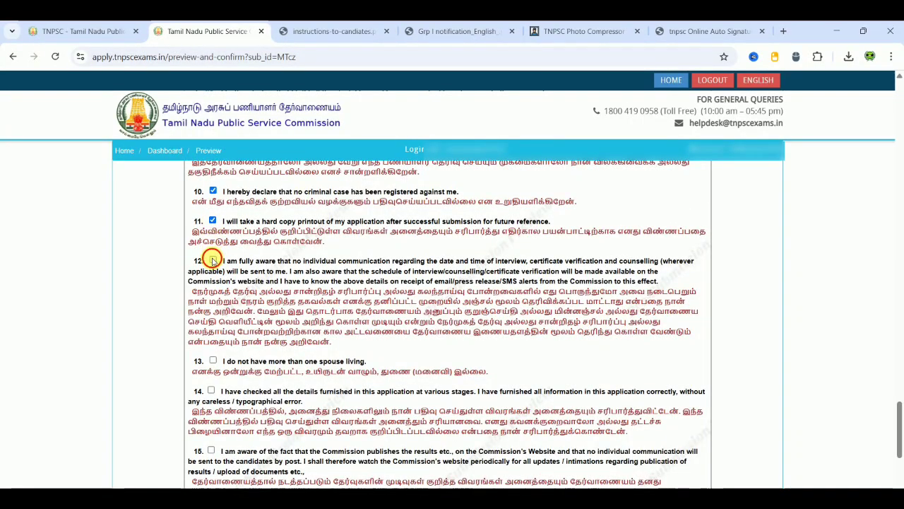
left_click(212, 260)
left_click(212, 360)
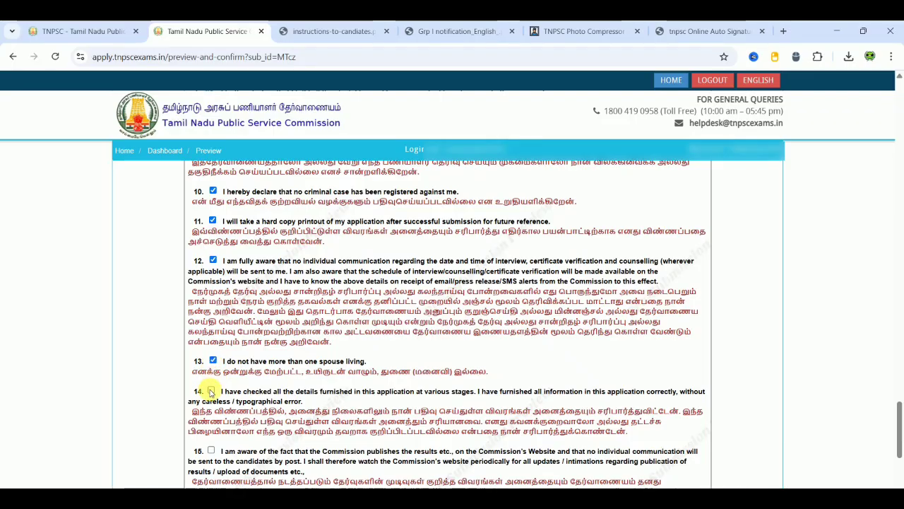
left_click(210, 391)
left_click(210, 450)
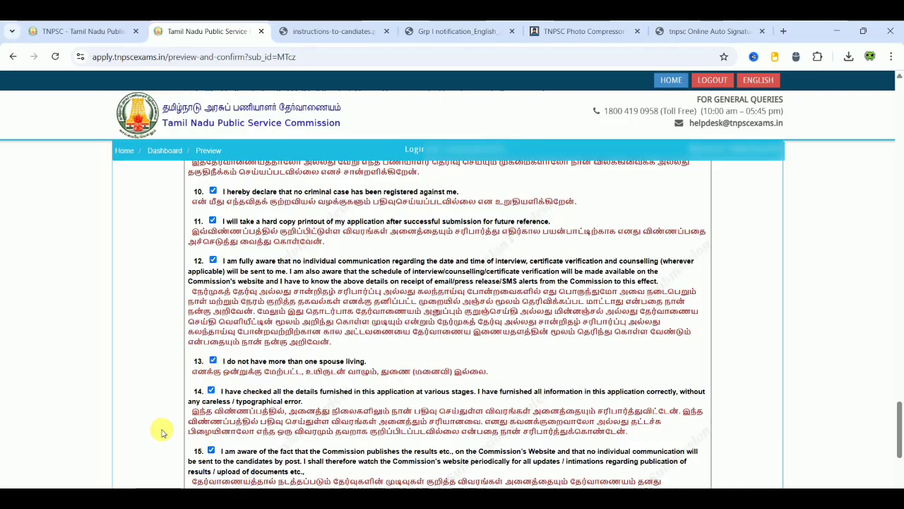
scroll(161, 432, "down", 4)
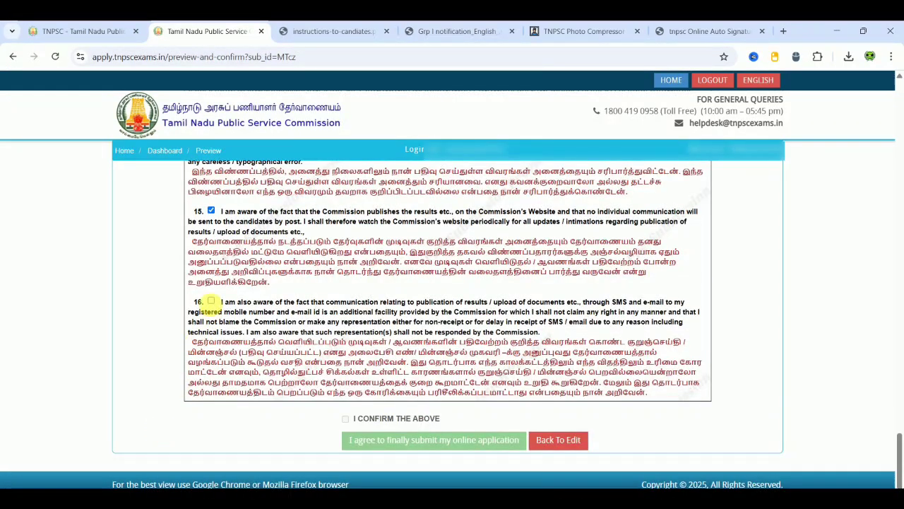
left_click(211, 301)
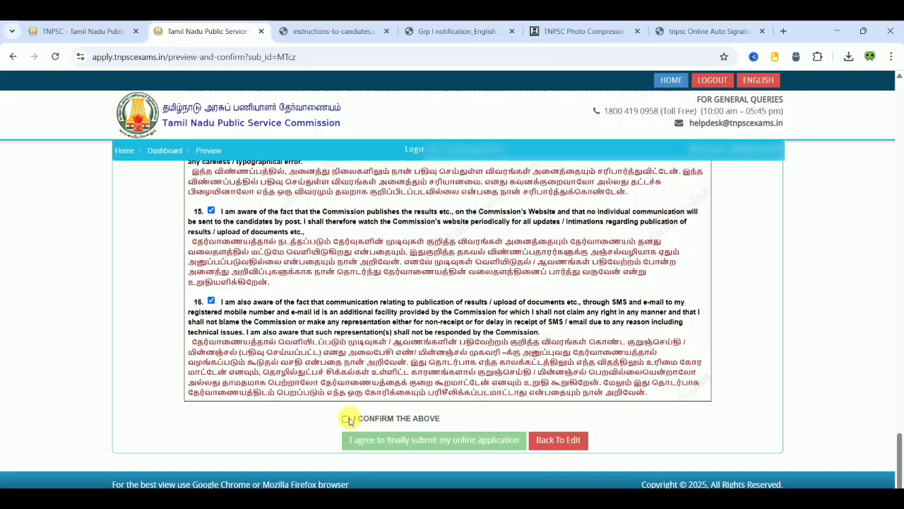
left_click(346, 419)
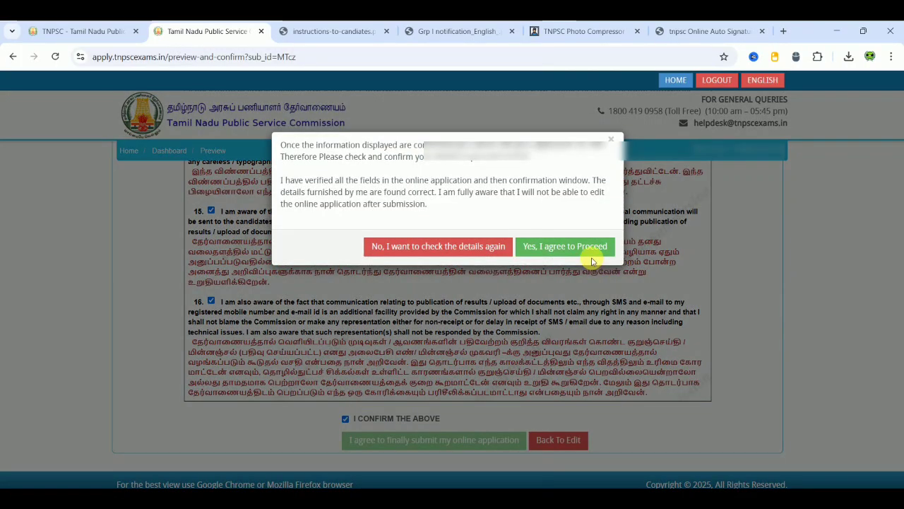
- Agree to both verification notices, finally submit the application, and dismiss the attention notice
left_click(592, 247)
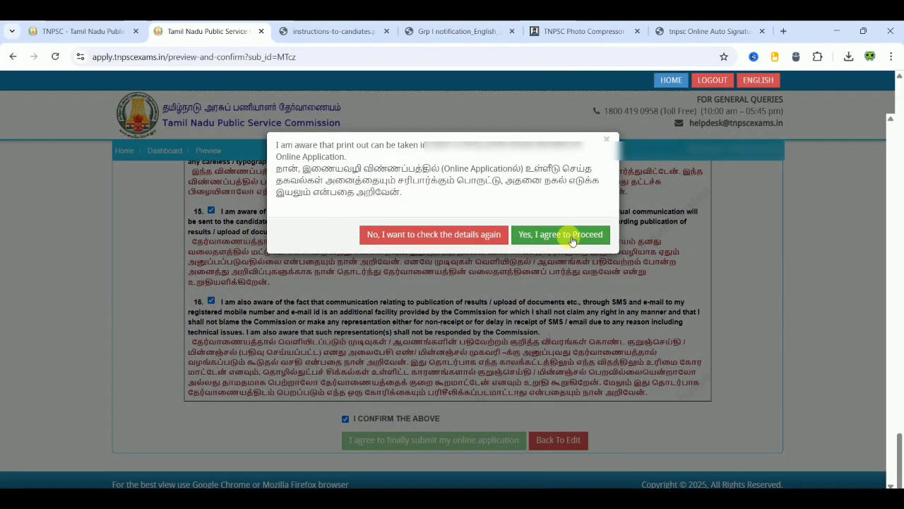
left_click(571, 237)
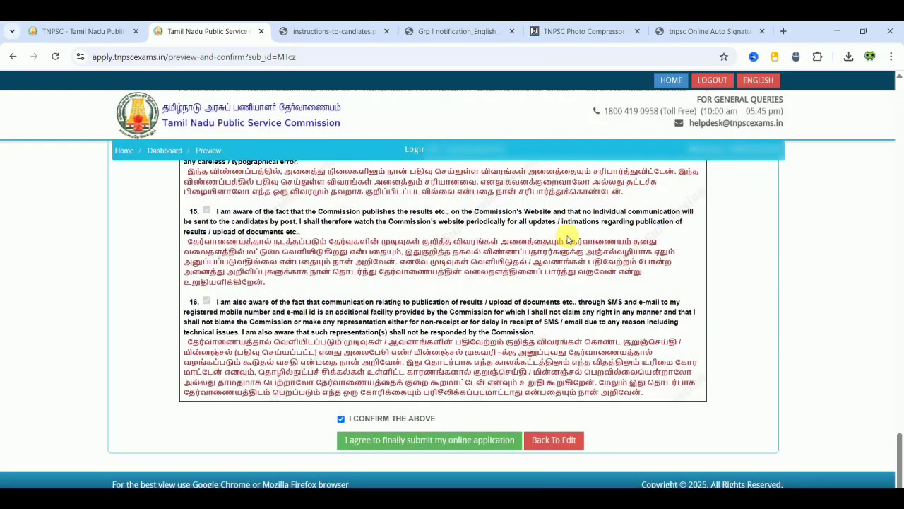
left_click(458, 447)
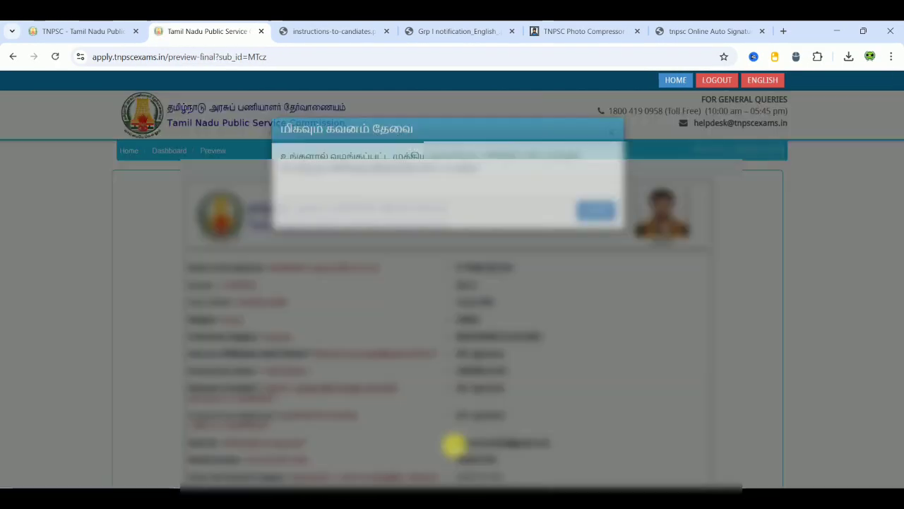
left_click(597, 225)
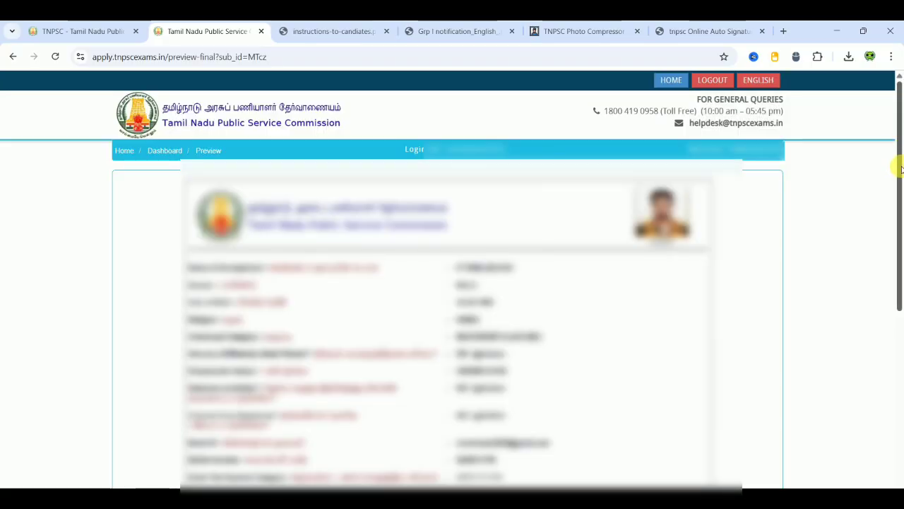
- Tick the final verified-details declaration, accept the confirmation, and proceed to the fee payment page
left_click_drag(901, 168, 901, 349)
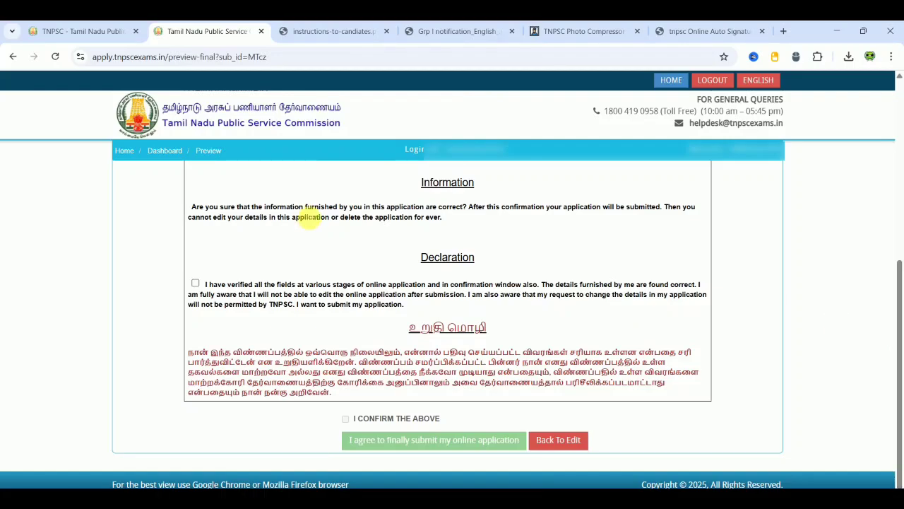
left_click(196, 282)
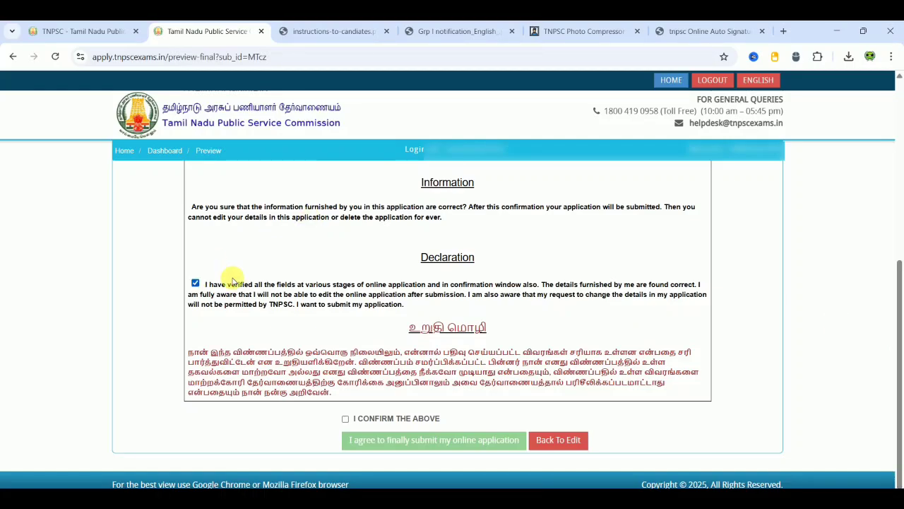
left_click(344, 420)
left_click(581, 247)
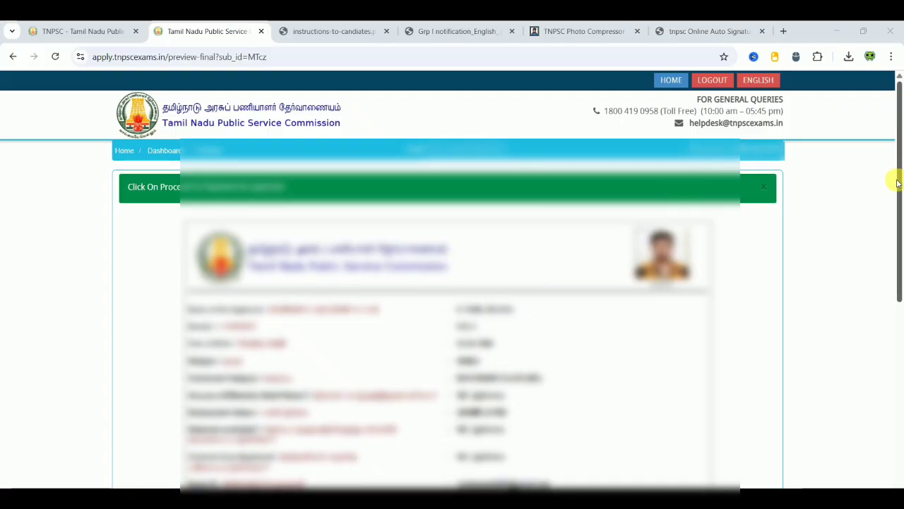
left_click_drag(895, 182, 900, 383)
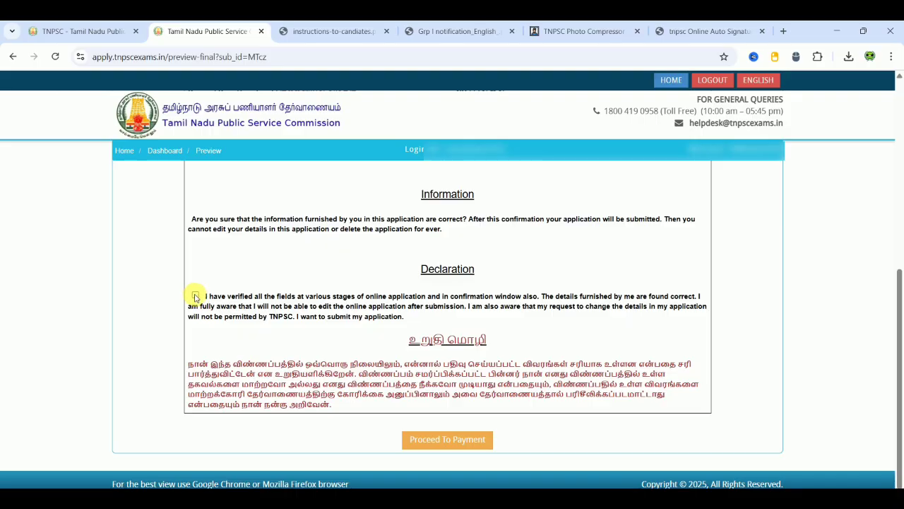
left_click(196, 296)
left_click(428, 440)
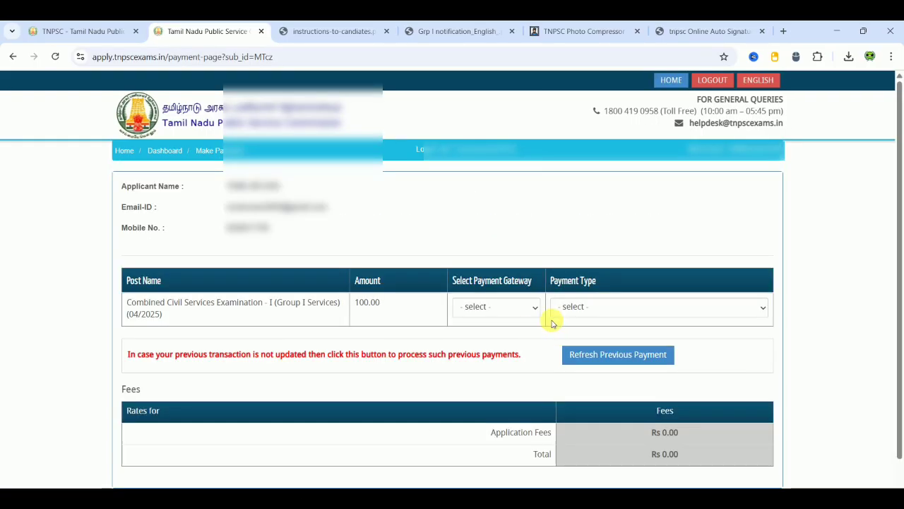
- Choose the CCAvenue gateway, ONLINE payment type and UPI method, then continue to the Rs. 100.00 summary
left_click(515, 307)
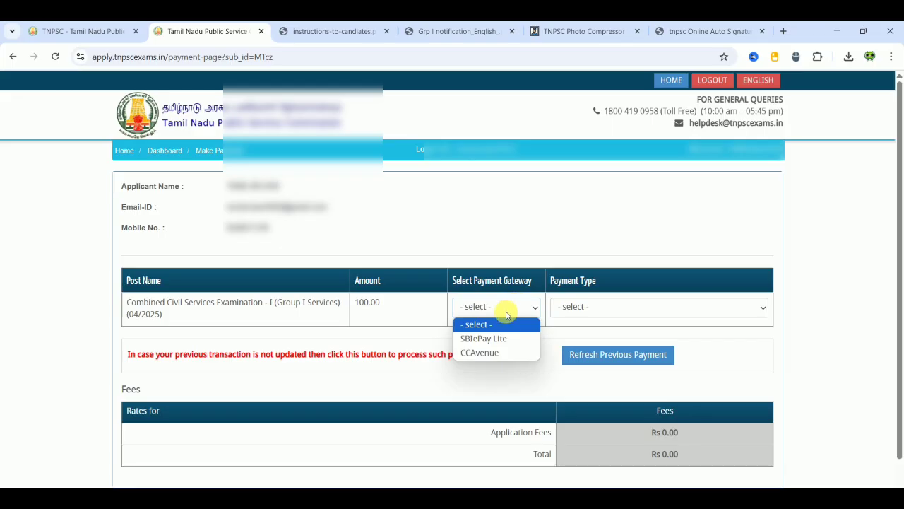
left_click(479, 354)
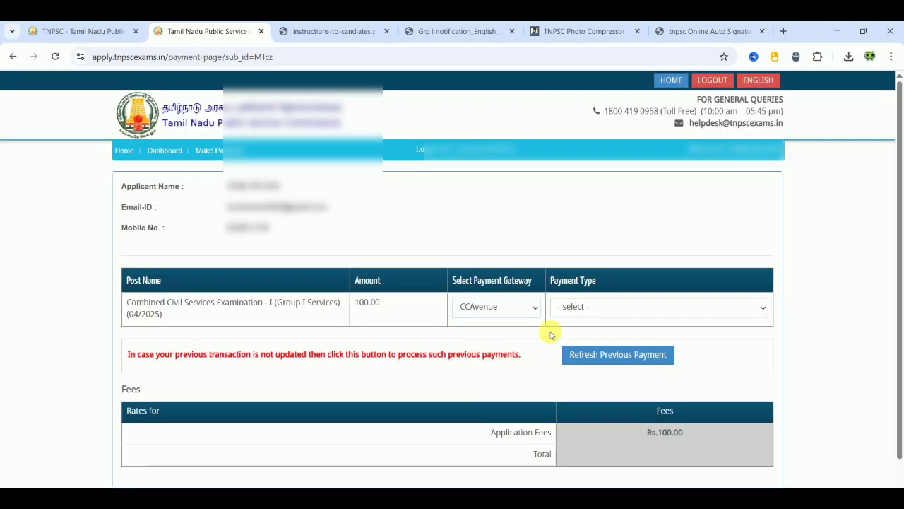
left_click(620, 309)
left_click(586, 339)
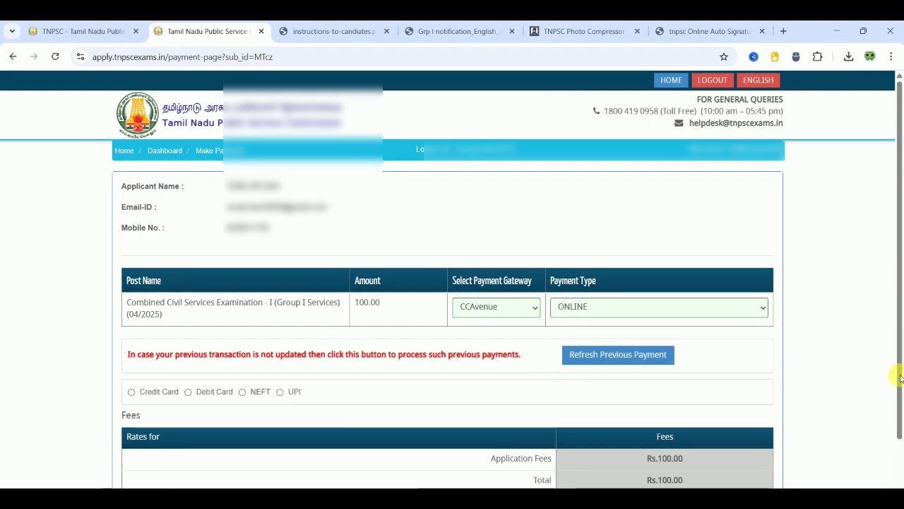
left_click_drag(900, 380, 898, 424)
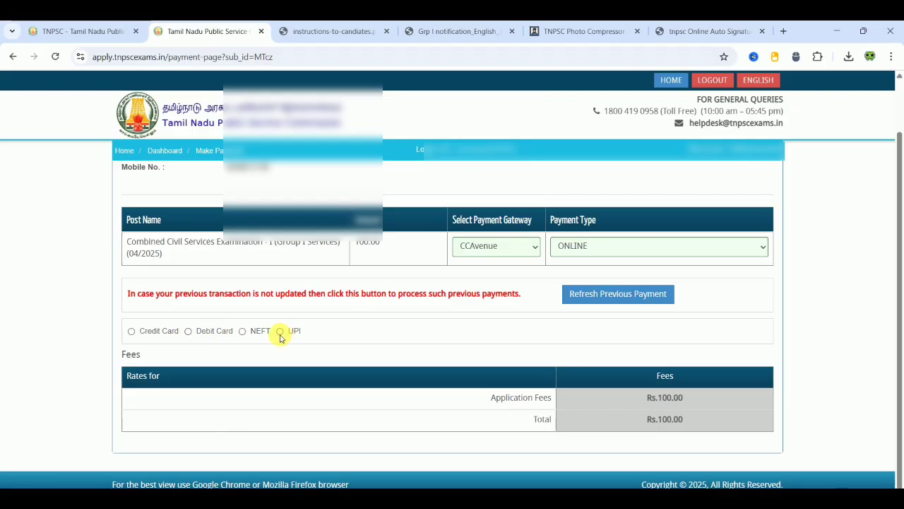
left_click(280, 332)
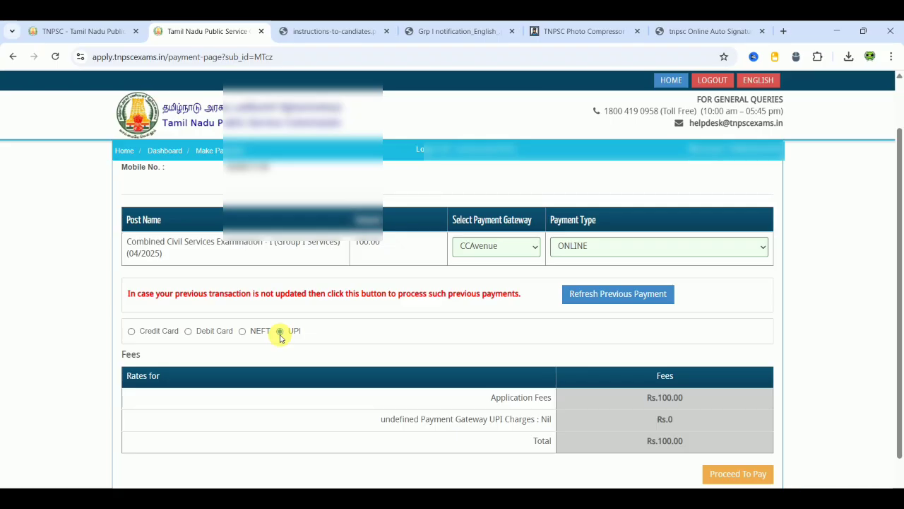
left_click(743, 474)
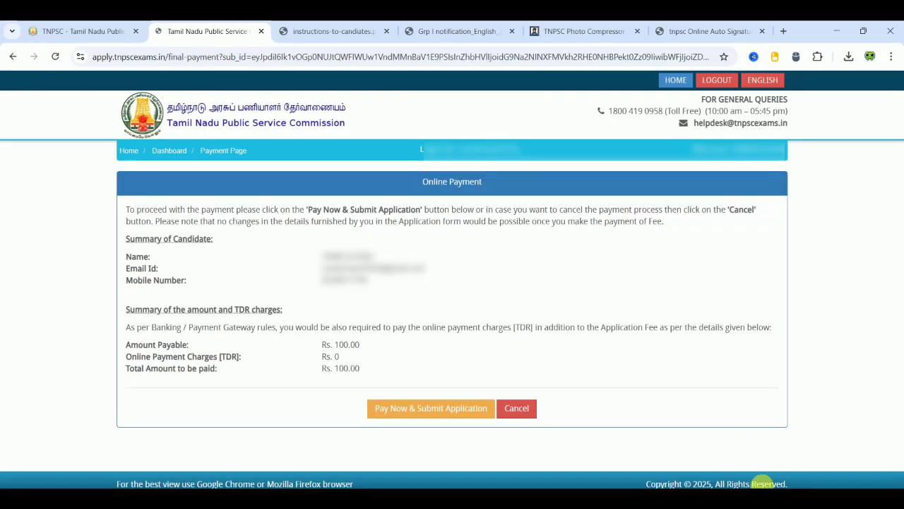
- Pay Now & Submit Application to load the CCAvenue UPI page for INR 100.00, then return to the TNPSC home tab
left_click(418, 407)
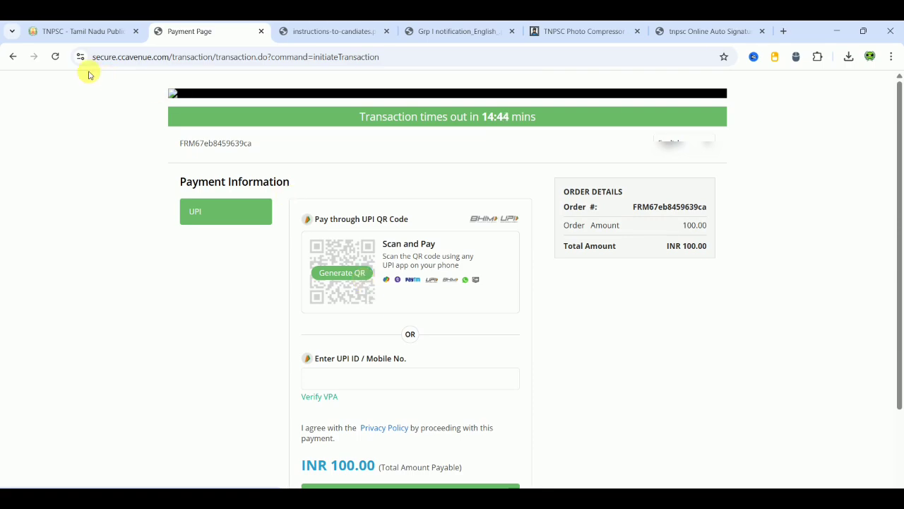
left_click(70, 32)
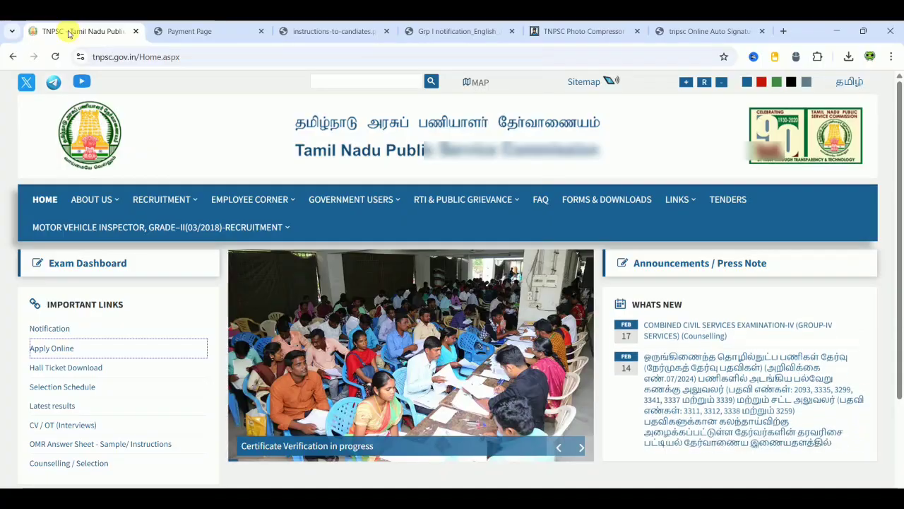